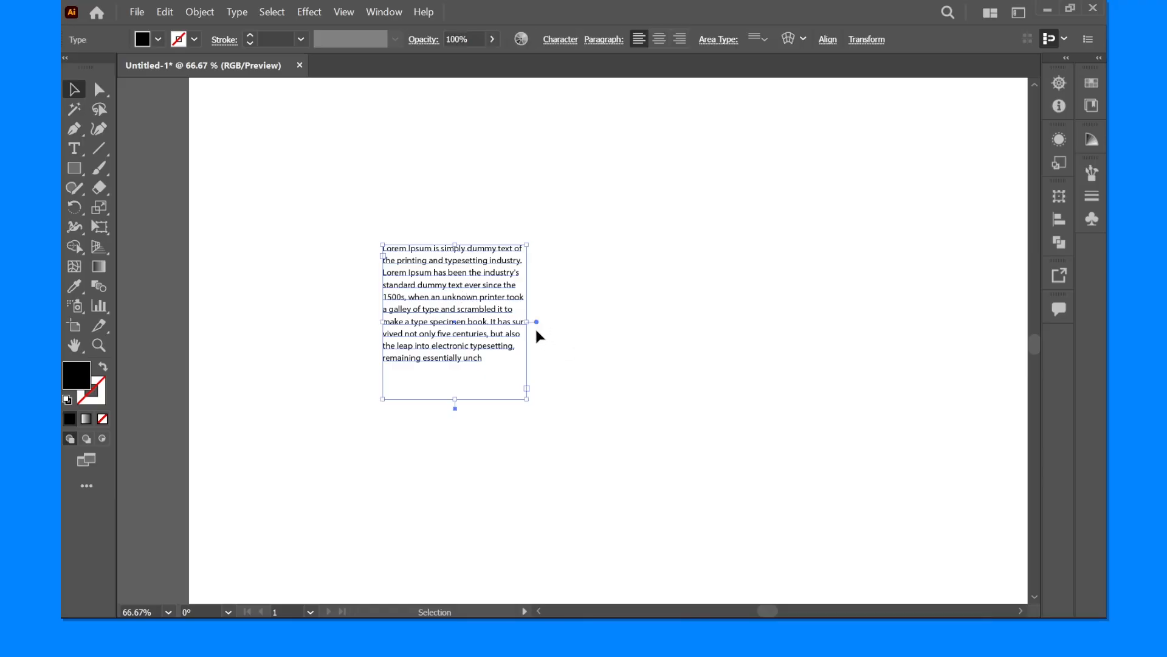
- Widen the Lorem Ipsum text frame to about 400 wide without scaling the text, and deselect it
left_click_drag(533, 325, 673, 362)
left_click(414, 225)
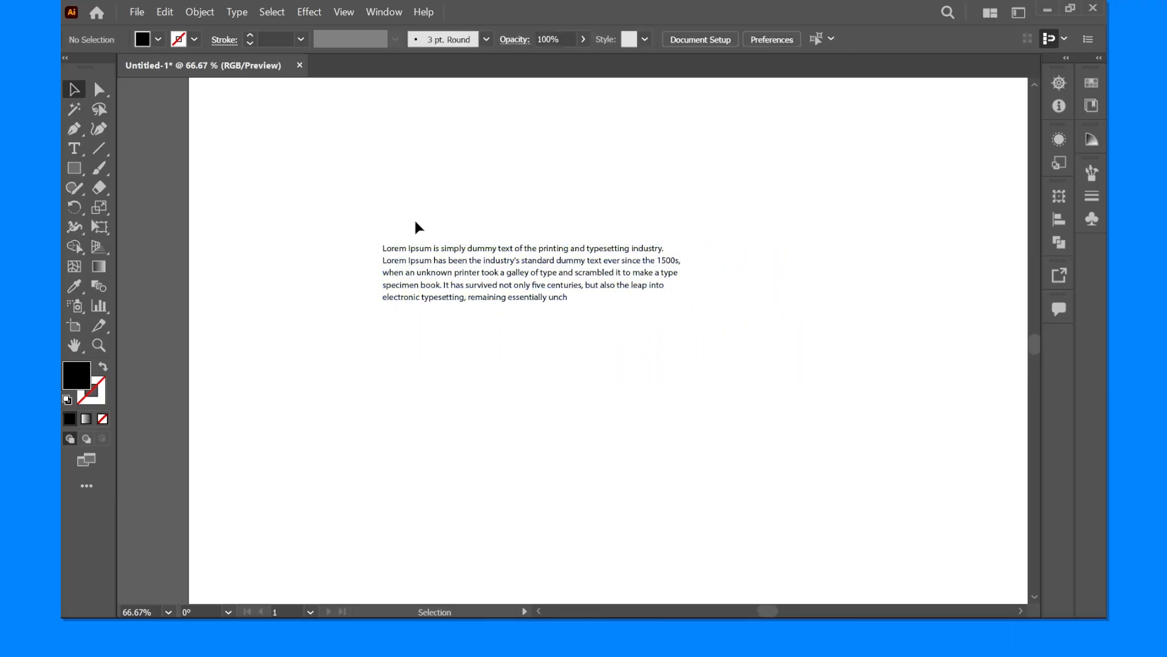
scroll(410, 246, "up", 3)
left_click_drag(442, 291, 398, 262)
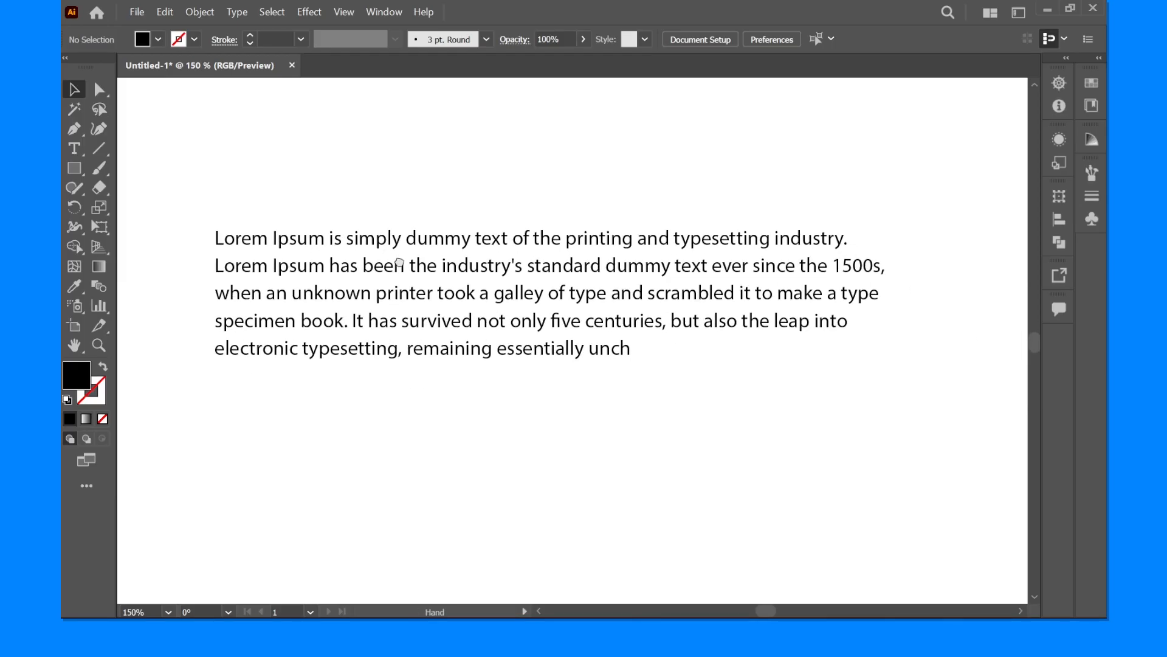
- Select all text in the paragraph and check its character settings, then leave text editing
left_click(400, 272)
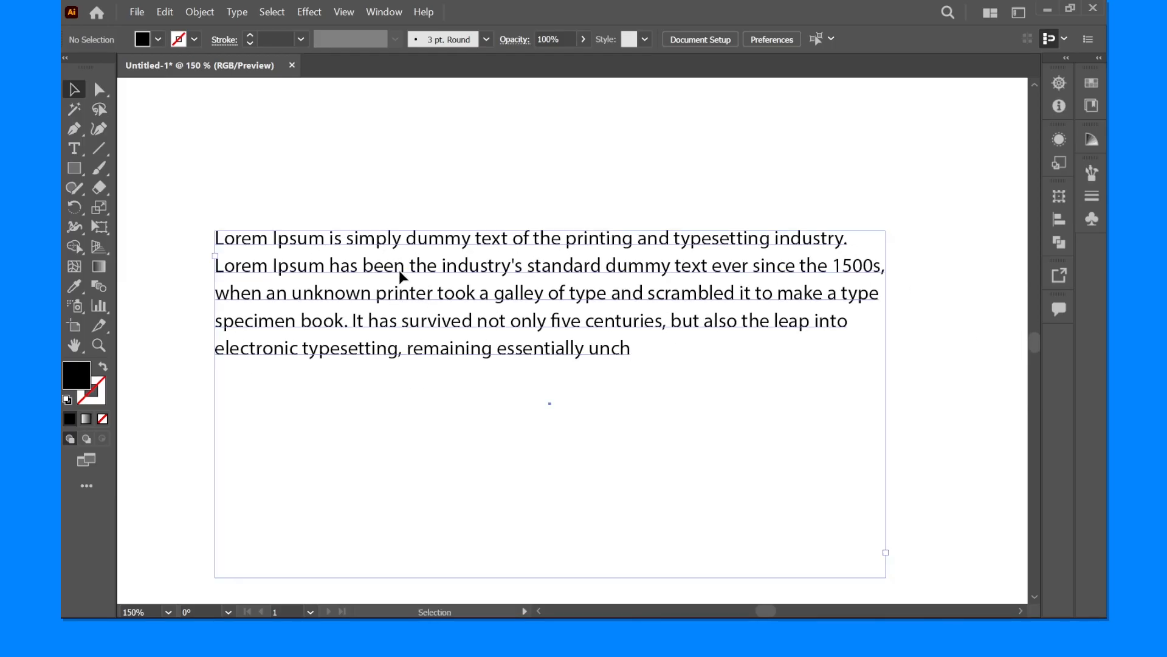
double_click(399, 269)
key("ctrl+a")
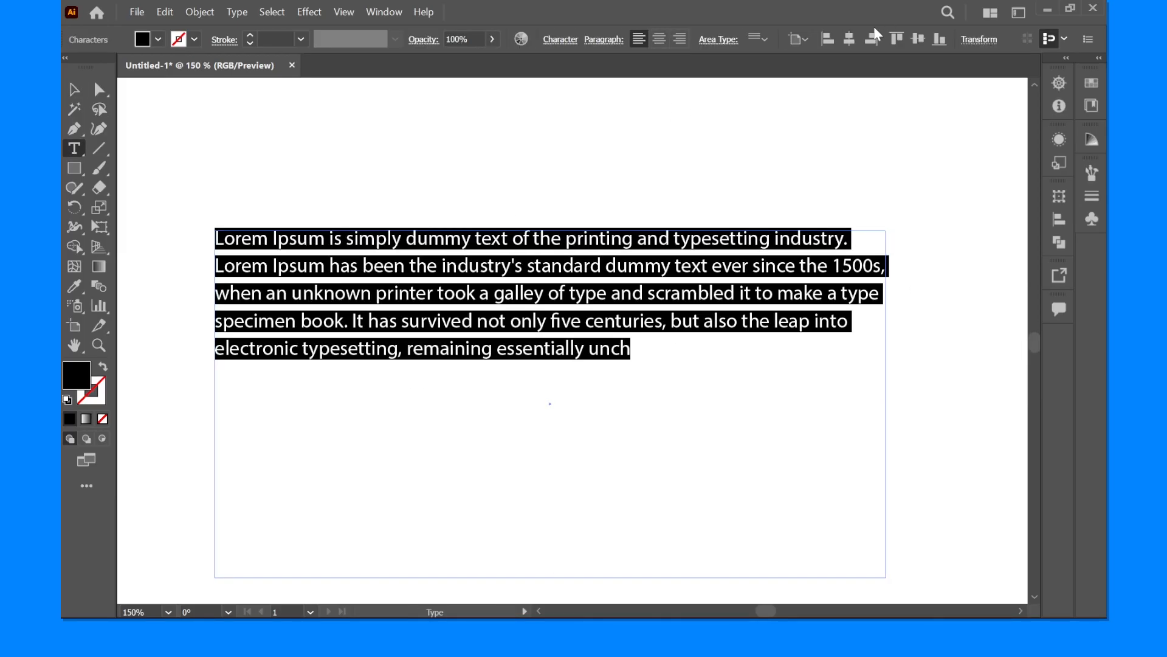
left_click(556, 40)
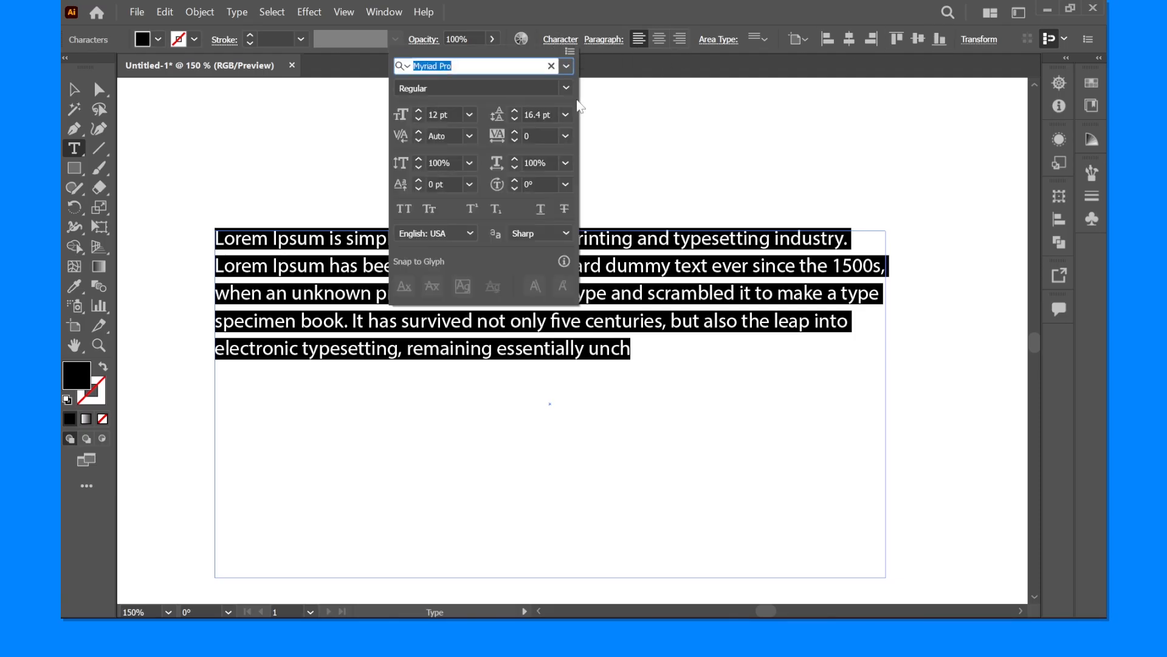
left_click(77, 93)
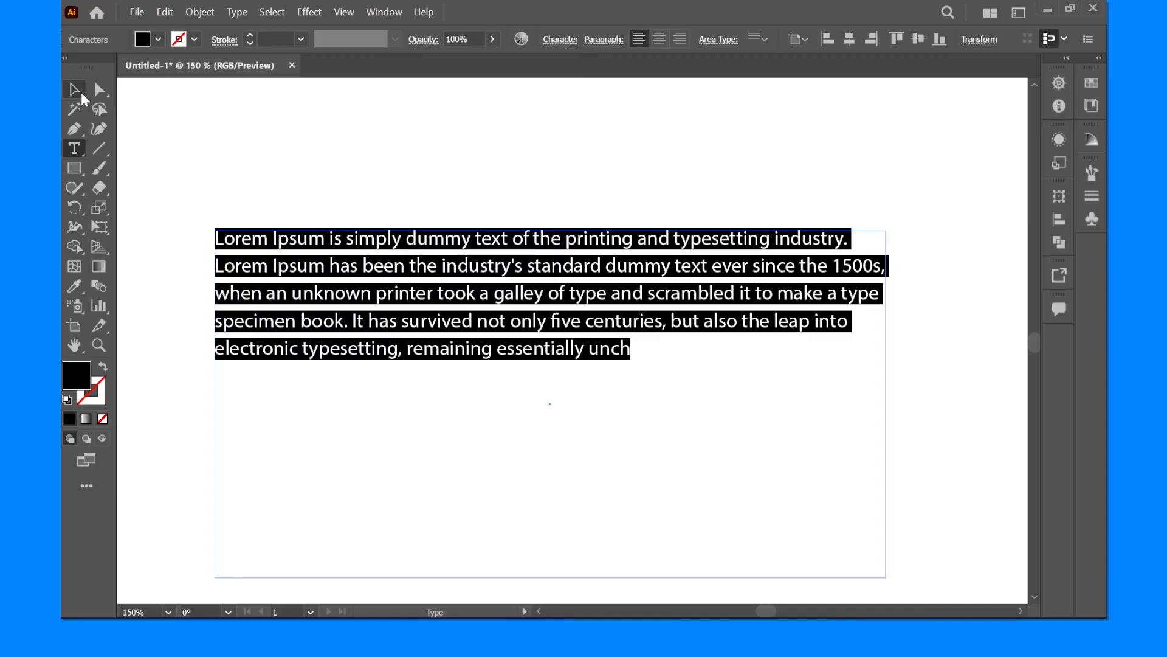
left_click(75, 91)
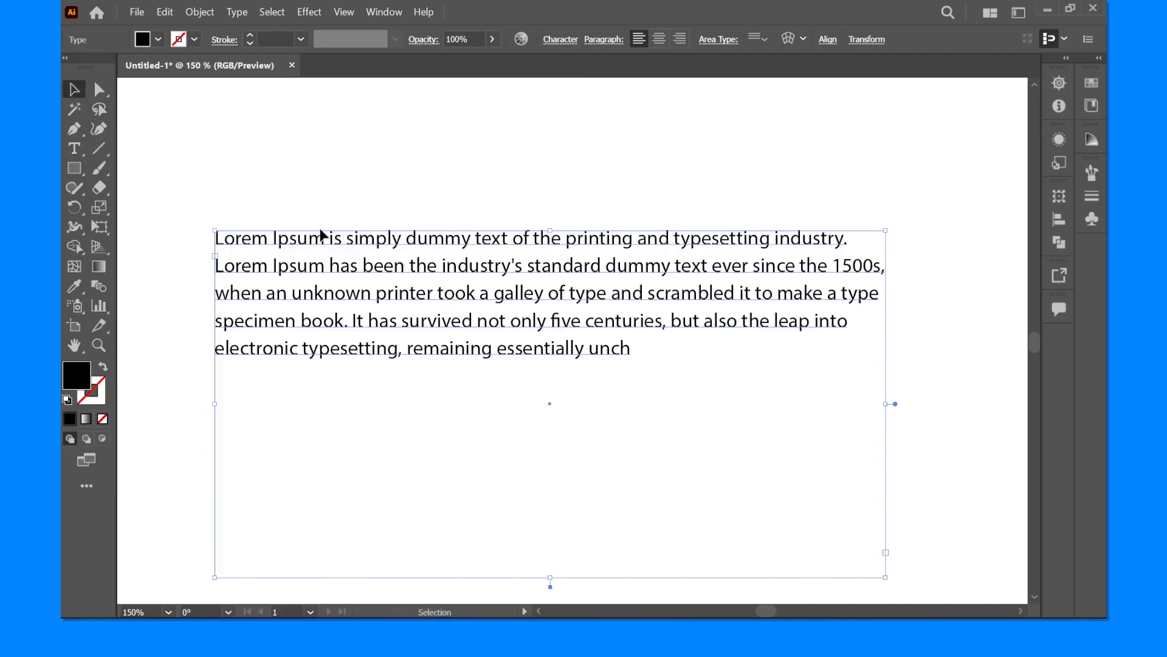
- Select all text in the paragraph and increase its font size in small increments
double_click(378, 295)
key("ctrl+a")
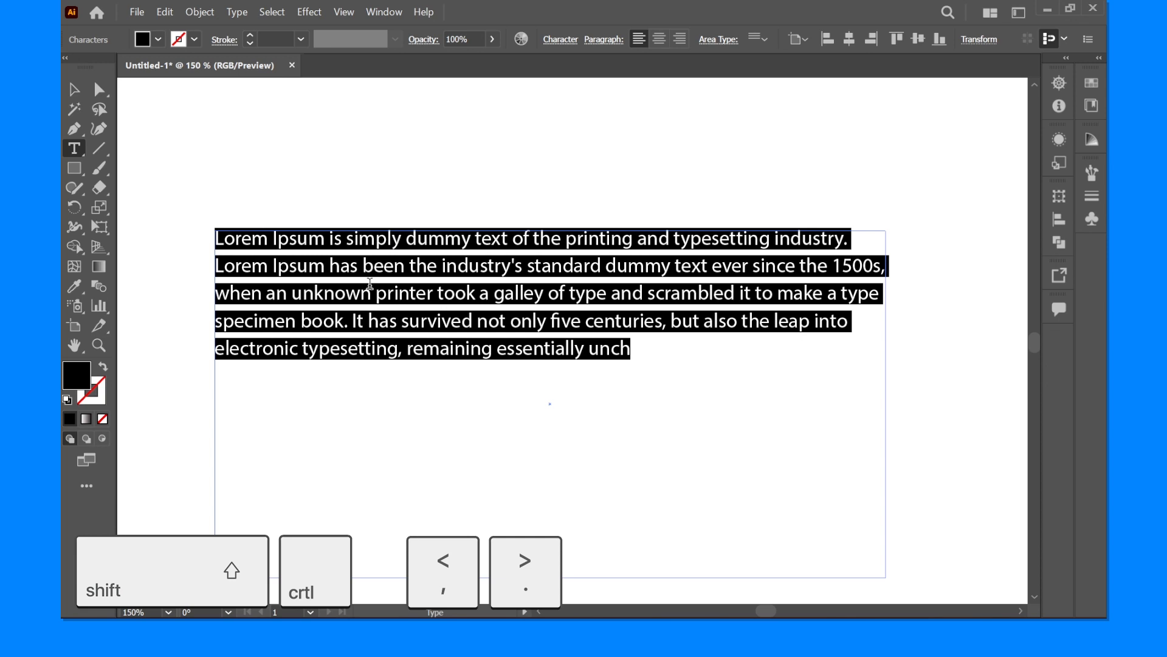
key("ctrl")
key("shift")
key("ctrl+shift+period")
key("ctrl+shift+period")
key("ctrl+shift+period")
key("ctrl+shift+period")
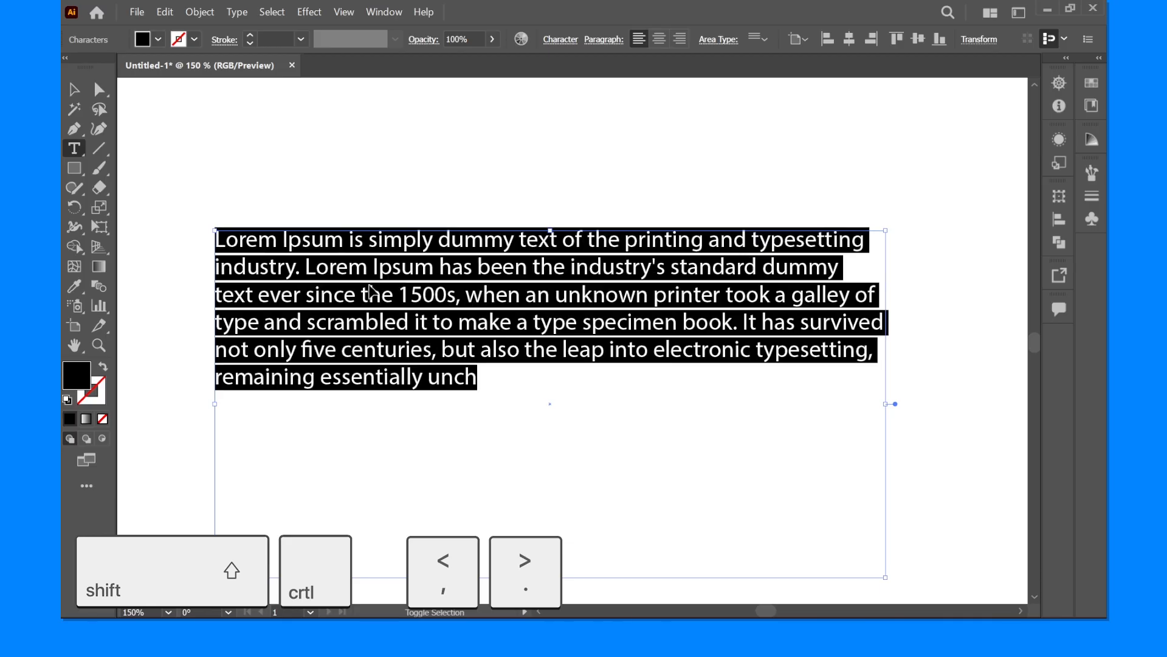
key("ctrl+shift+period")
key("ctrl+shift+period")
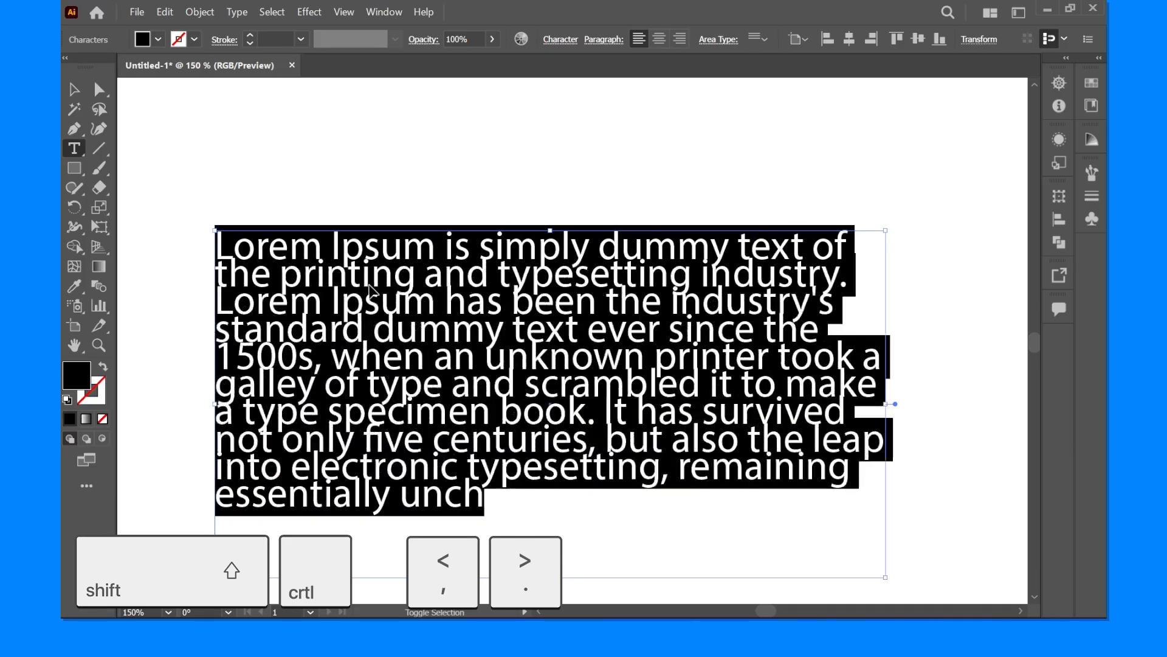
- Decrease and increase the selected text's font size in small increments, ending at 16 pt
key("ctrl+shift+comma")
key("ctrl+shift+comma")
key("ctrl+shift+comma")
key("ctrl+shift+comma")
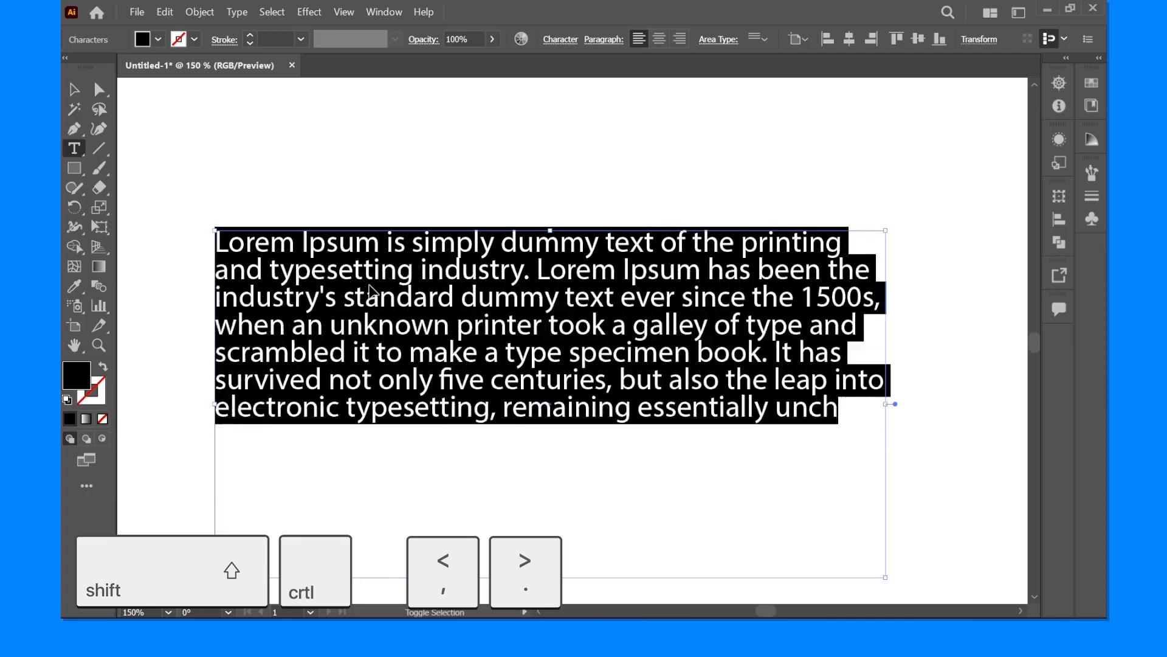
key("ctrl+shift+comma")
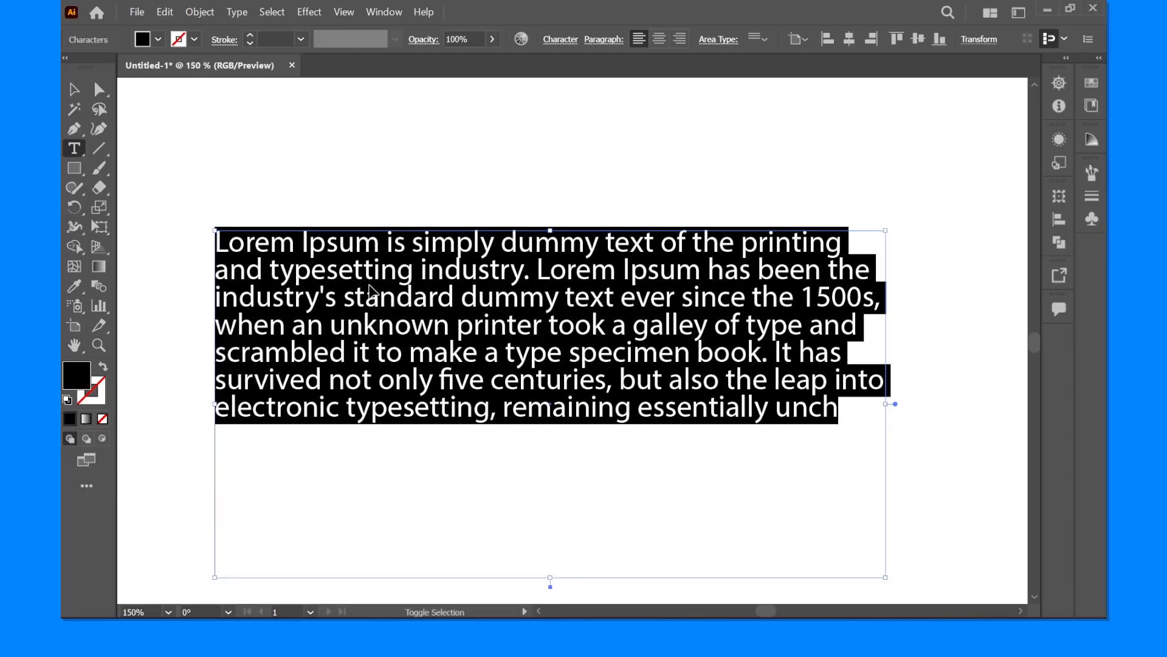
key("ctrl+shift+comma")
key("ctrl+shift+period")
key("ctrl+shift+period")
key("ctrl+shift+period")
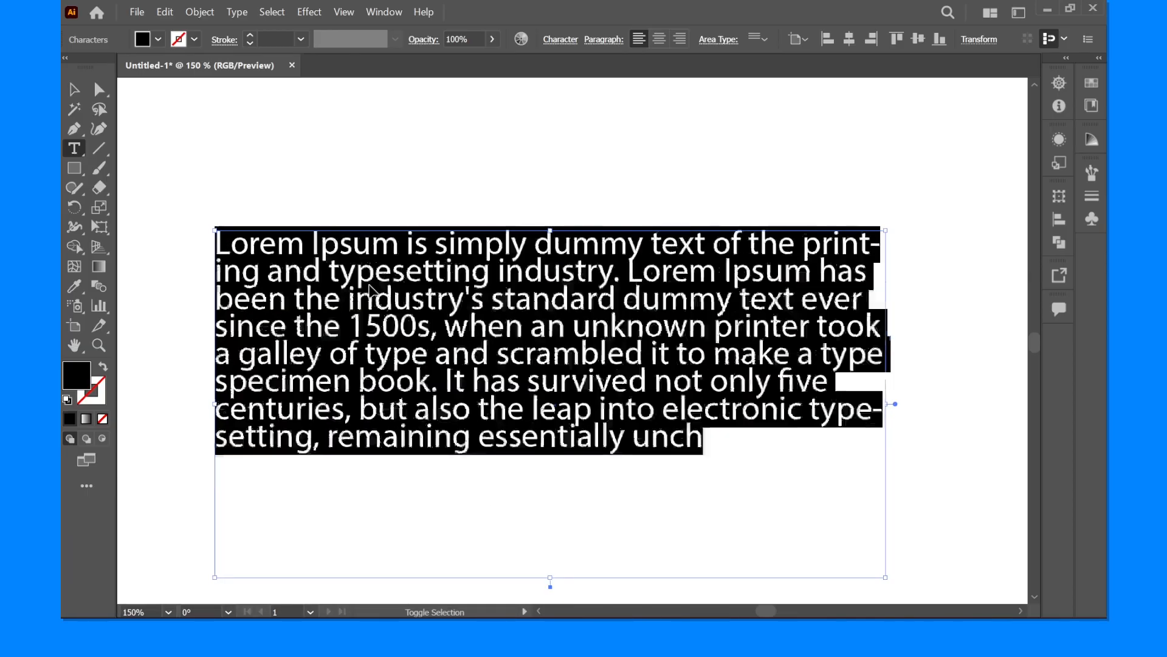
key("ctrl+shift+comma")
key("ctrl+shift+comma")
key("ctrl+shift+comma")
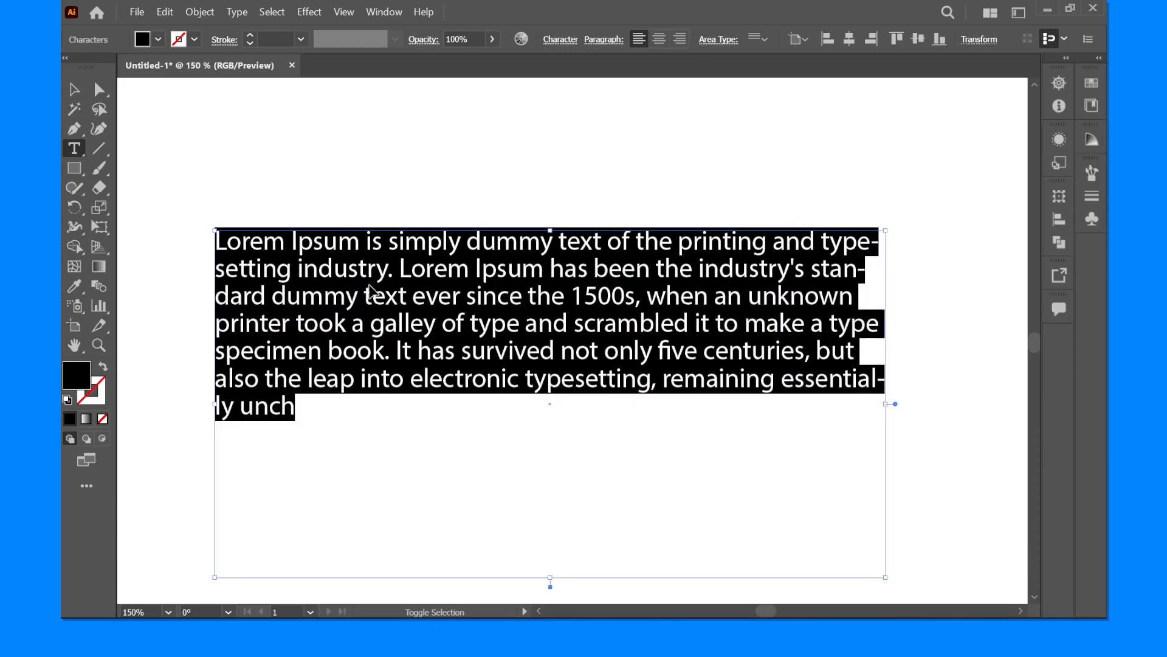
key("ctrl+shift+comma")
key("ctrl+shift+period")
- Check the selected text's character settings and display the Properties panel
left_click(557, 41)
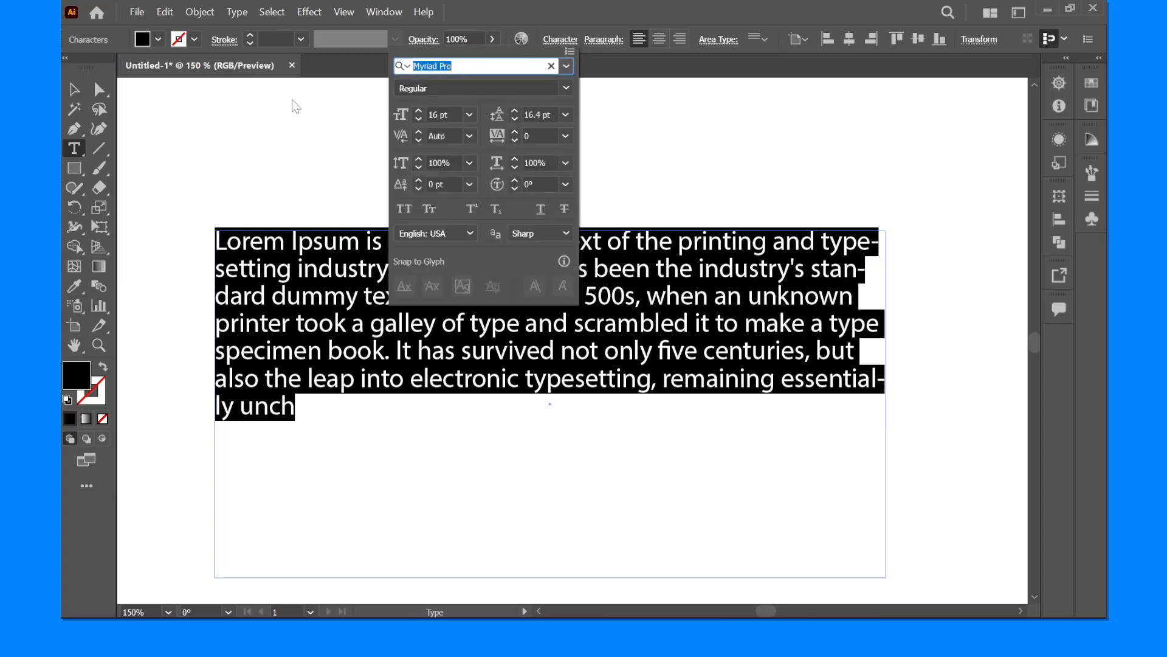
left_click(383, 12)
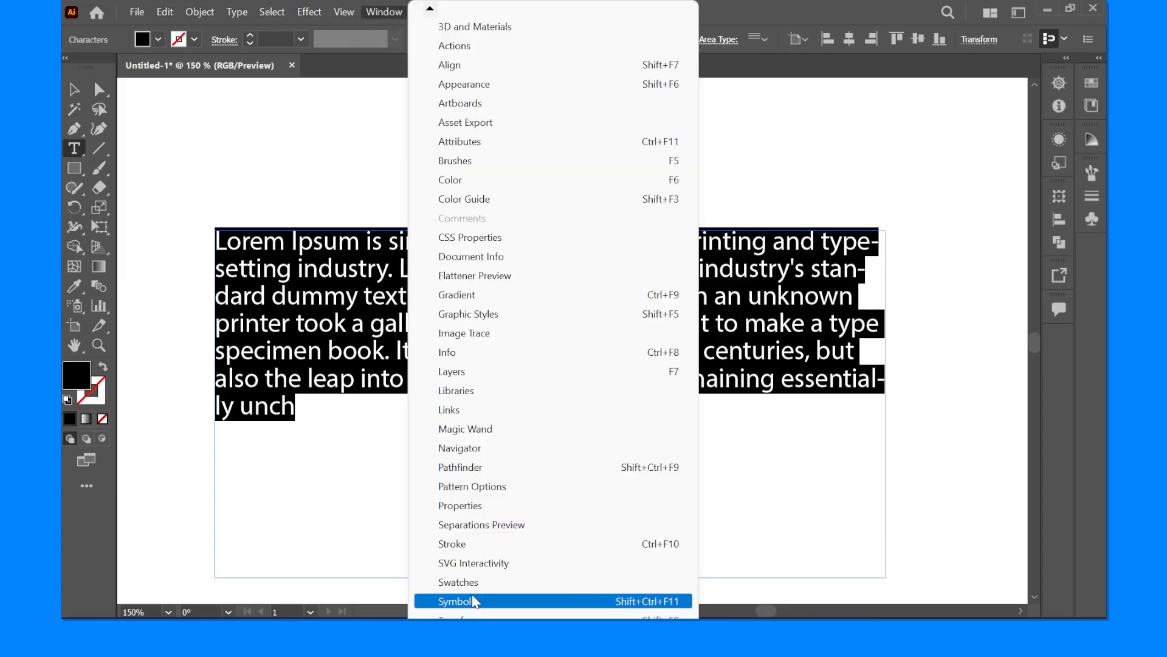
left_click(472, 504)
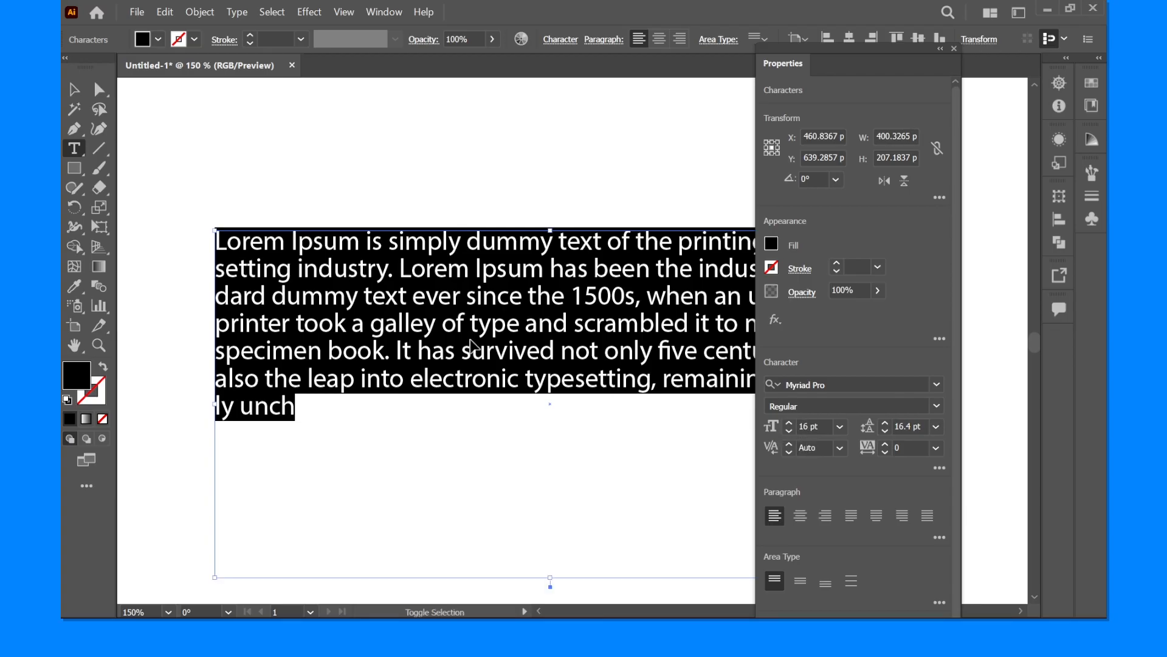
- Raise and lower the selected paragraph's font size in 2 pt increments, ending at 20 pt
key("ctrl+shift+period")
key("ctrl+shift+period")
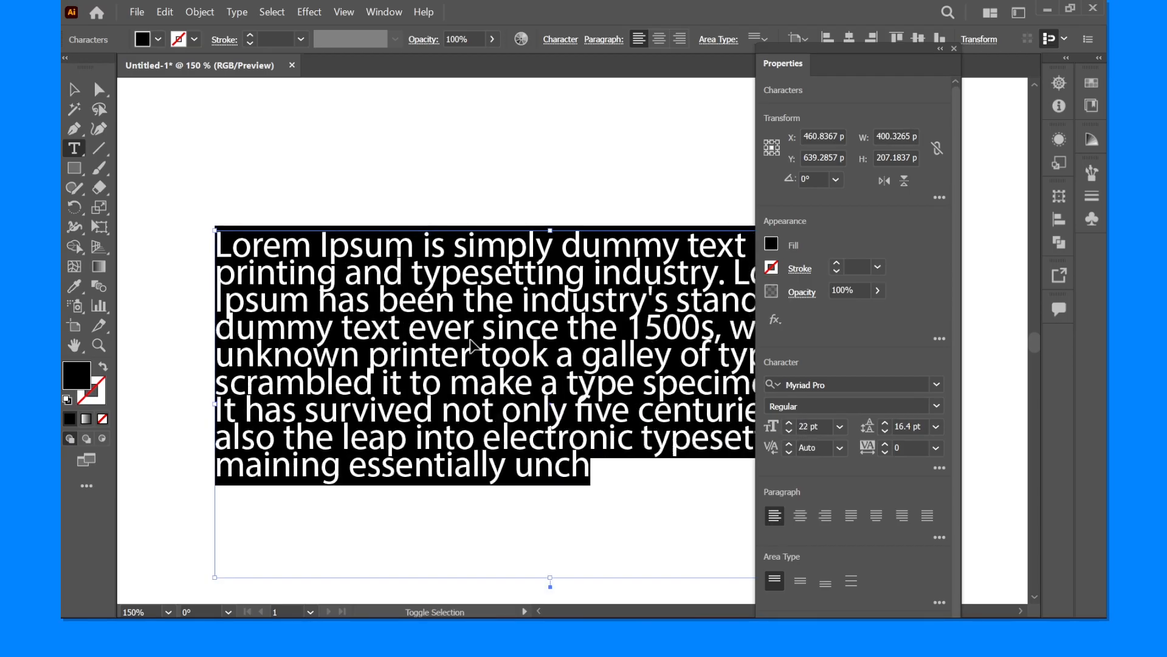
key("ctrl+shift+comma")
key("ctrl+shift+comma")
key("ctrl+shift+period")
key("ctrl+shift+period")
key("ctrl+shift+period")
key("ctrl+shift+comma")
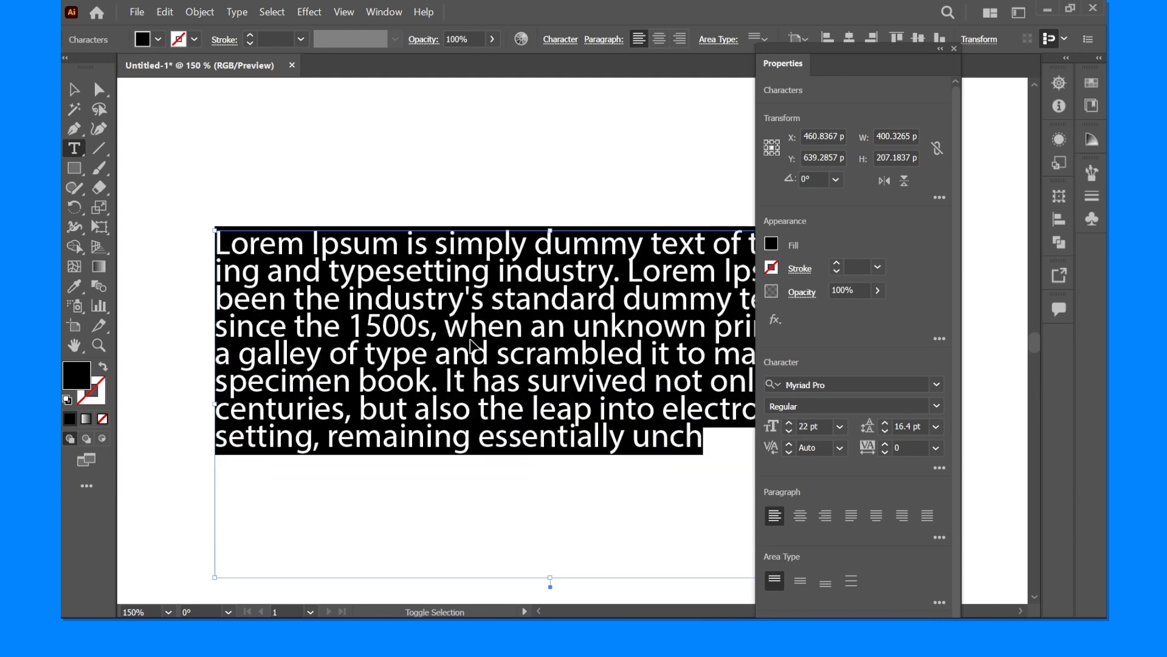
key("ctrl+shift+comma")
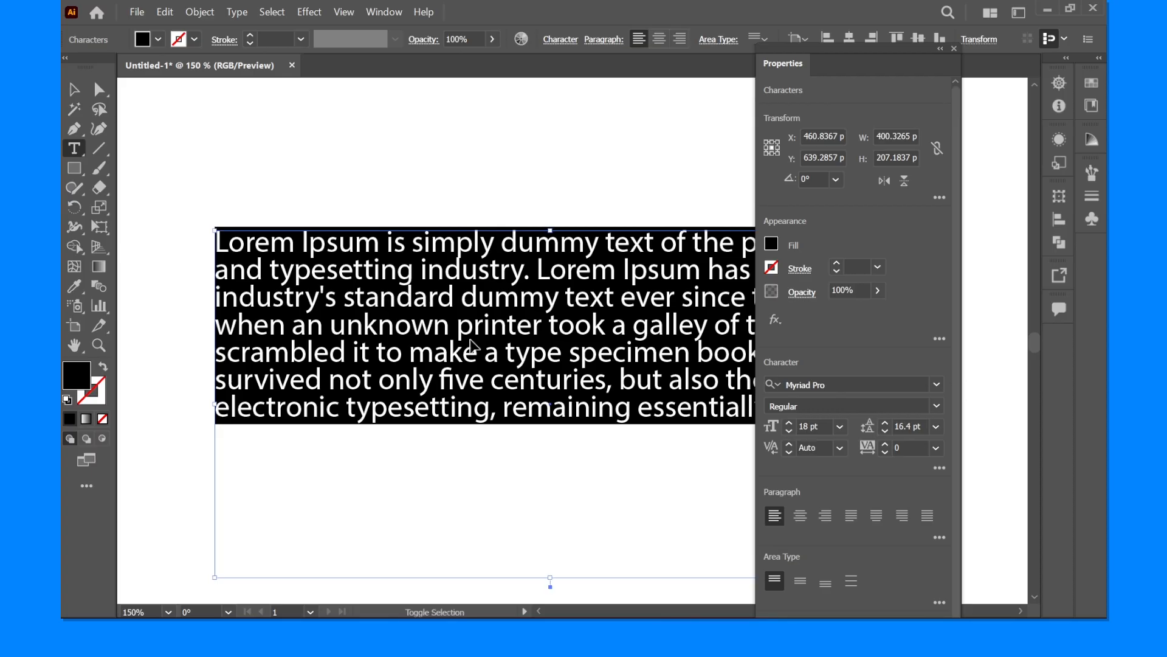
key("ctrl+shift+period")
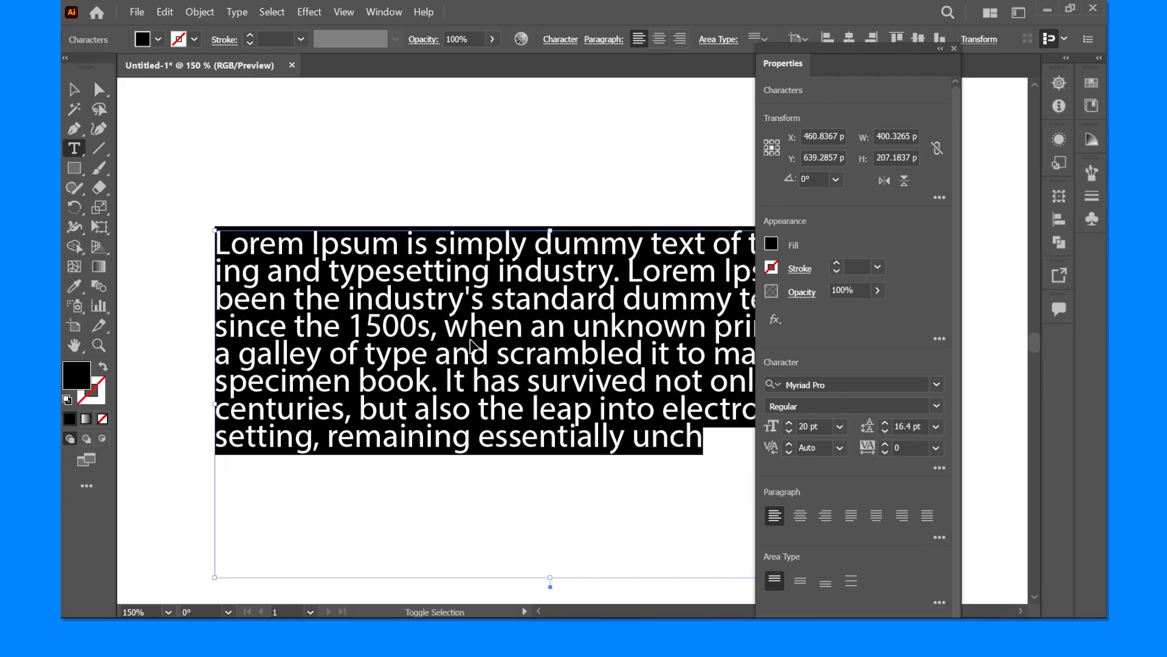
key("ctrl+shift+comma")
key("ctrl+shift+period")
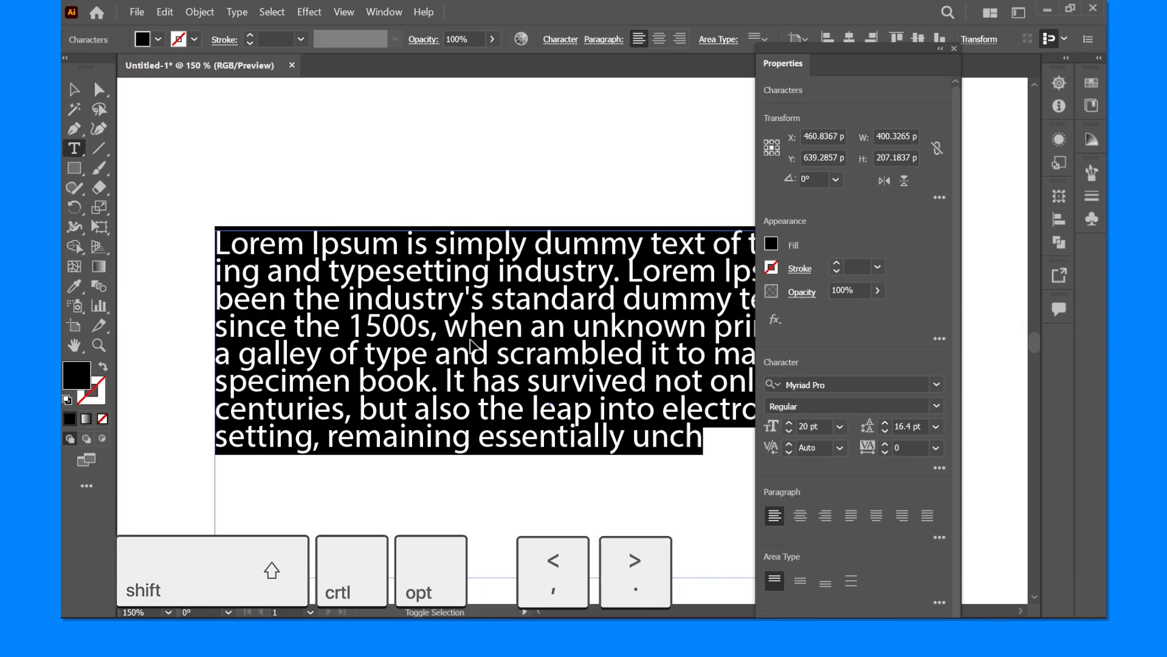
- Change the selected text's font size in large 10 pt increments up to 60 pt
key("ctrl+shift+period")
key("ctrl+shift+period")
key("ctrl+shift+comma")
key("ctrl+shift+comma")
key("ctrl+shift+period")
key("ctrl+shift+period")
key("ctrl+shift+period")
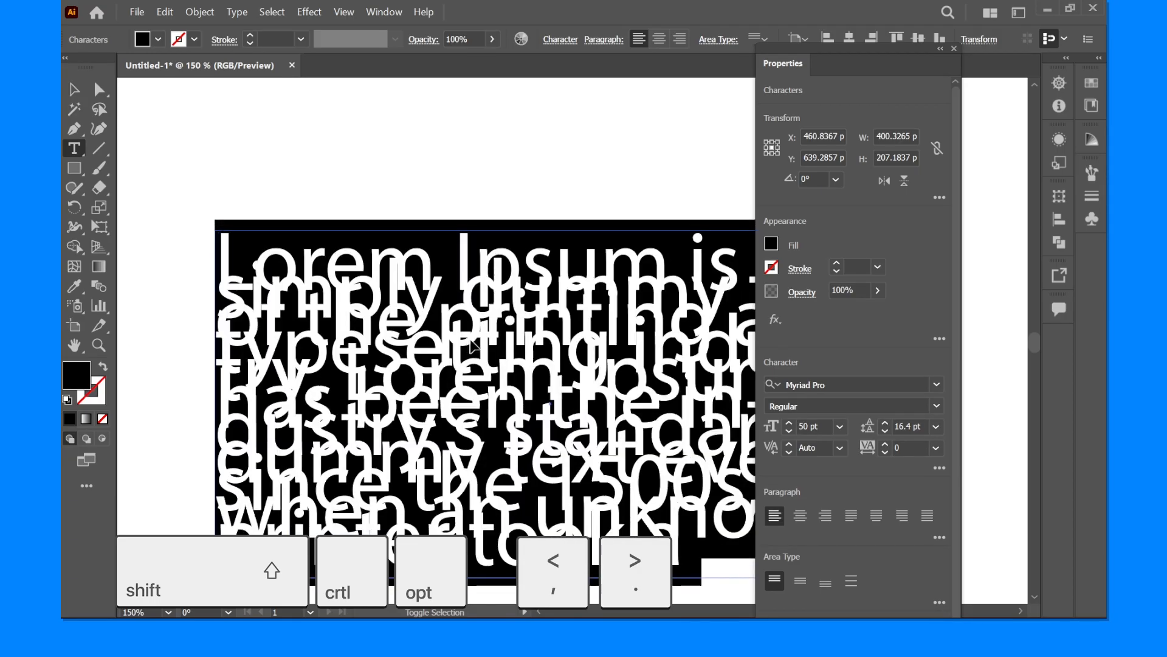
key("ctrl+shift+period")
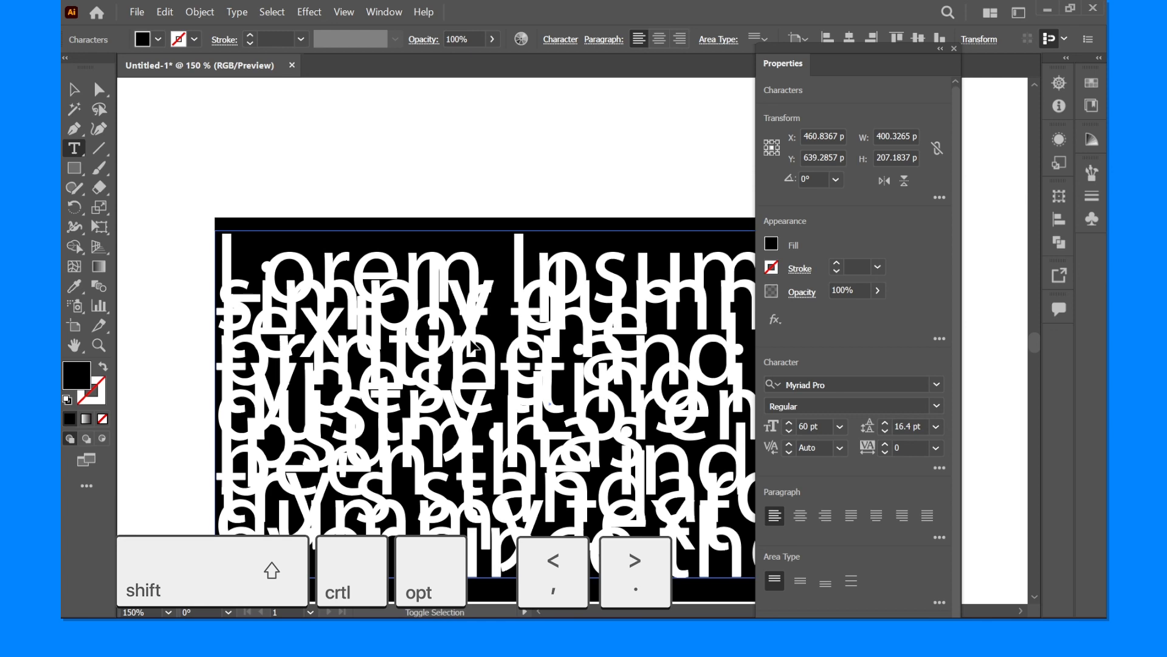
- Reduce the selected text's font size in 10 pt increments, then raise it one increment to end at 20 pt
key("ctrl+shift+comma")
key("ctrl+shift+comma")
key("ctrl+shift+comma")
key("ctrl+shift+comma")
key("ctrl+alt+shift+comma")
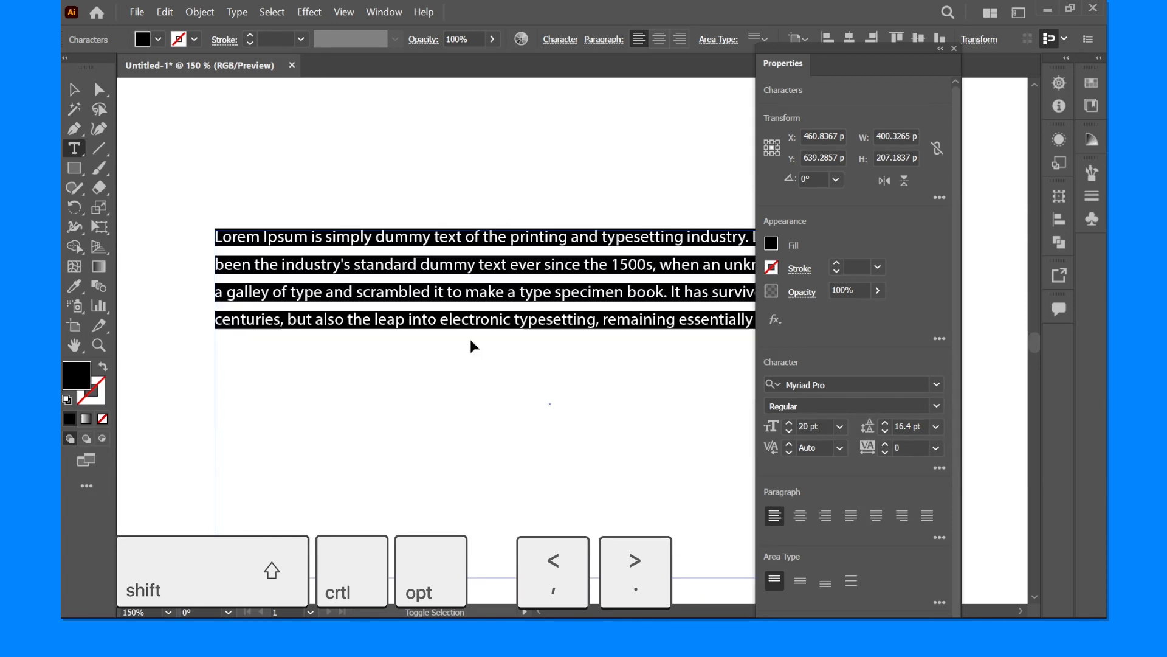
key("ctrl+alt+shift+period")
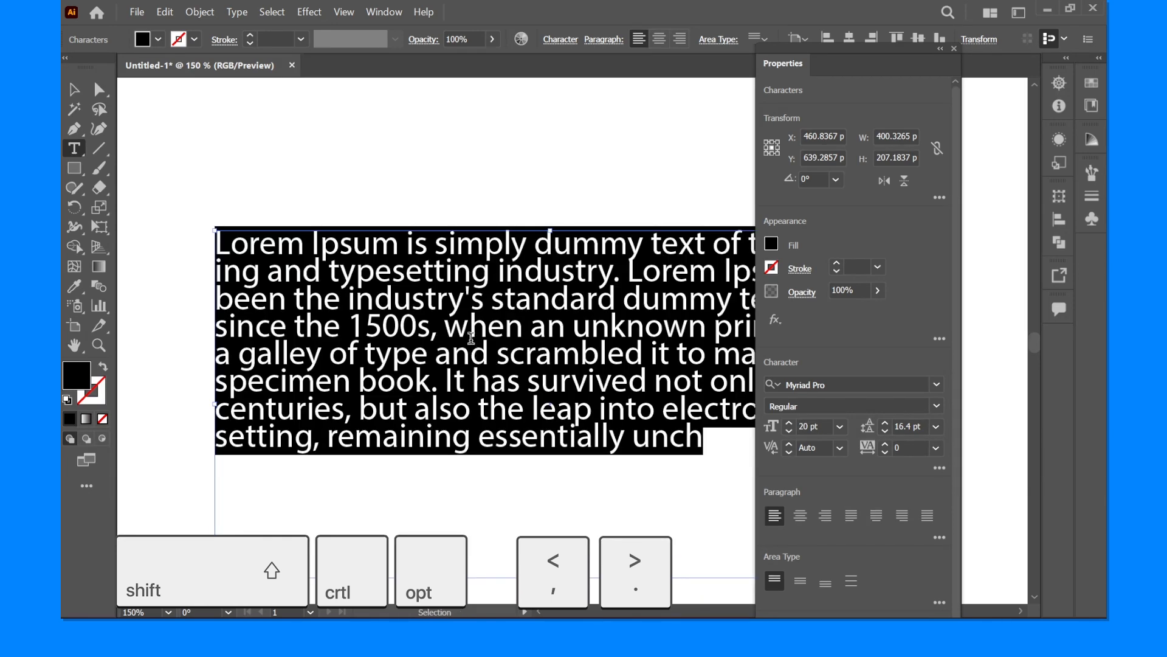
- Set the selected paragraph's font size to exactly 12 pt and leave text editing
left_click(826, 426)
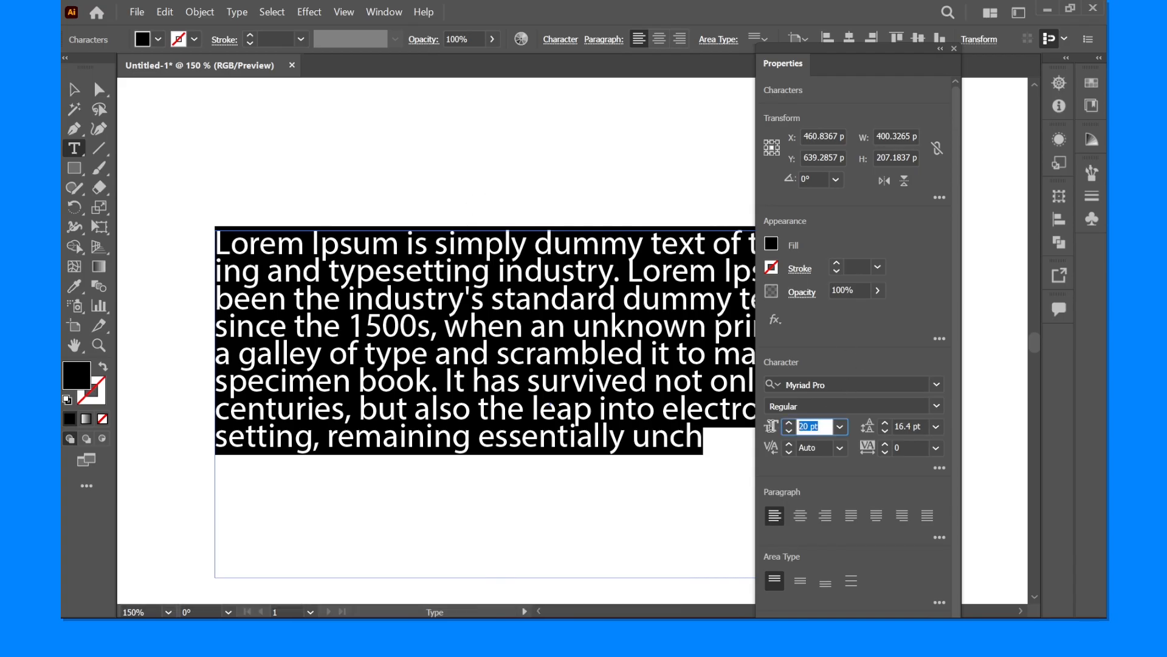
type("12")
key("Return")
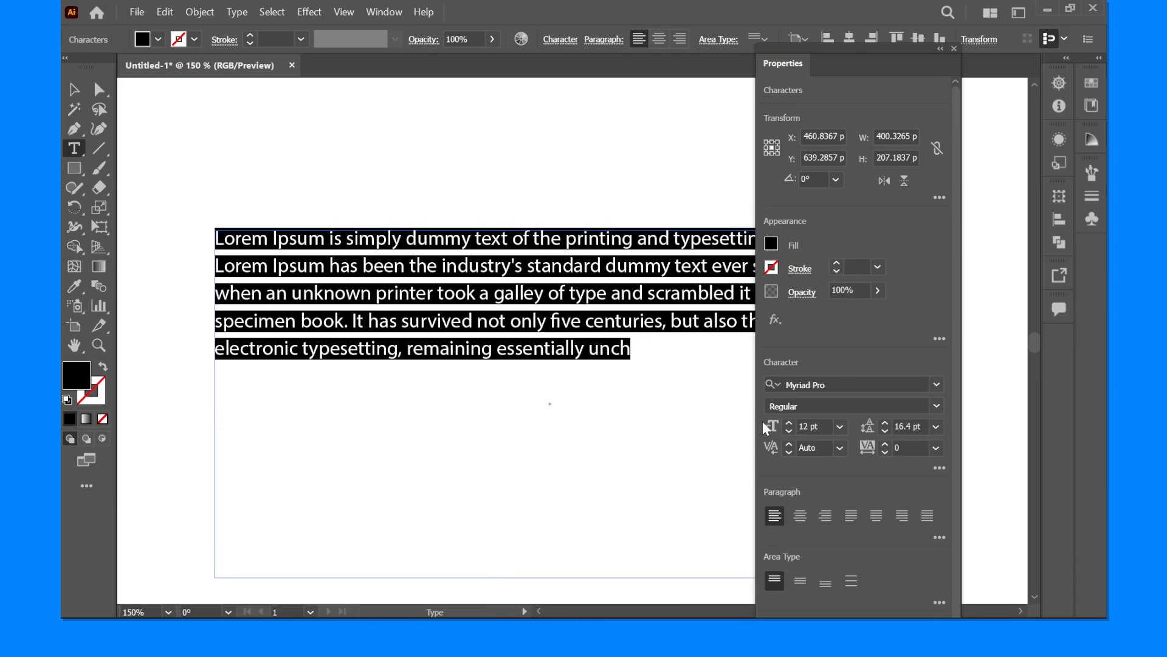
left_click(73, 92)
- Select all text in the paragraph and tighten its leading to 12.4 pt in 2 pt increments
key("ctrl+minus")
key("ctrl+minus")
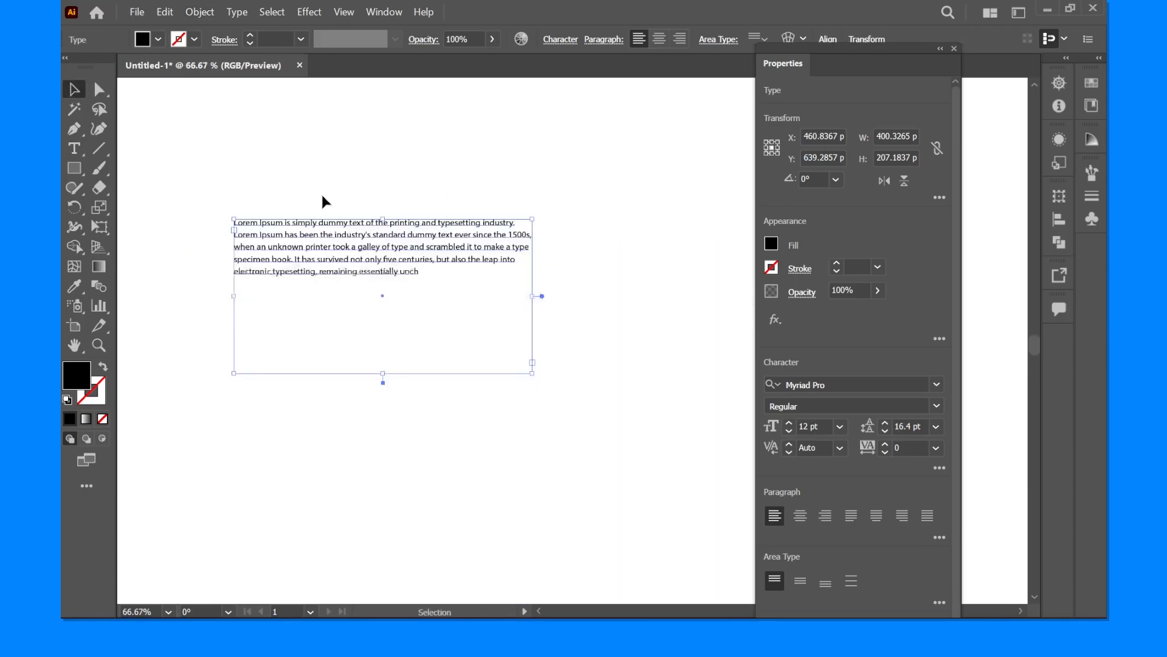
left_click_drag(314, 214, 333, 217)
left_click(316, 216, "ctrl")
left_click(316, 217, "ctrl")
left_click(316, 216, "ctrl")
double_click(369, 288)
key("ctrl+a")
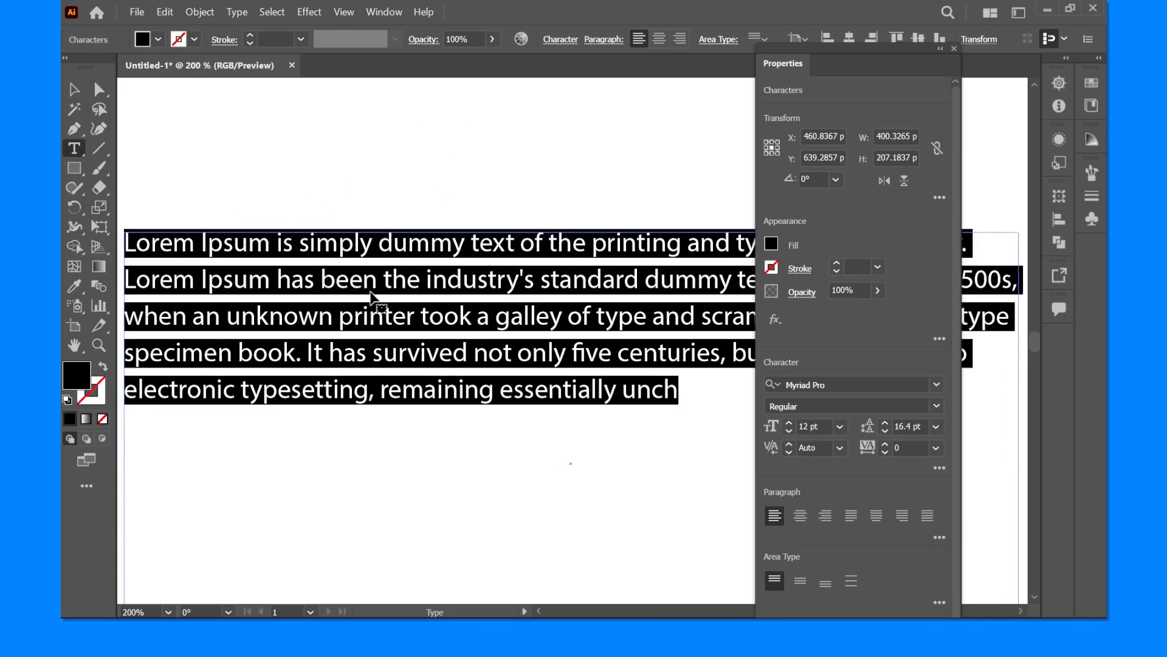
scroll(371, 292, "down", 1)
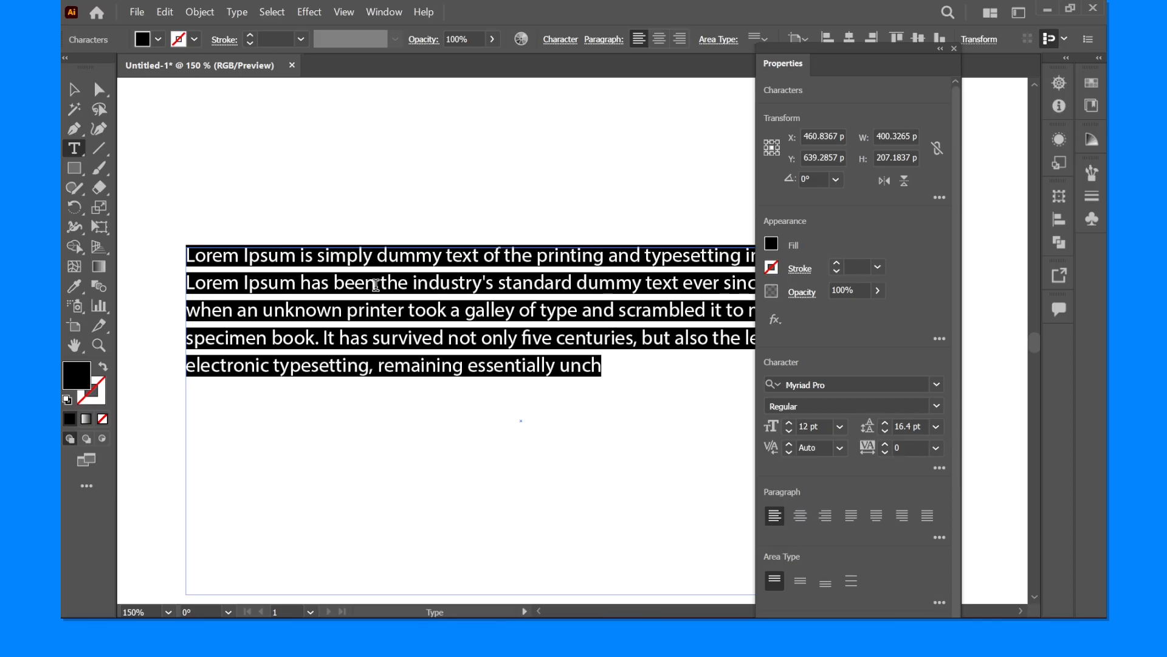
key("alt")
key("alt+Up")
key("alt+Up")
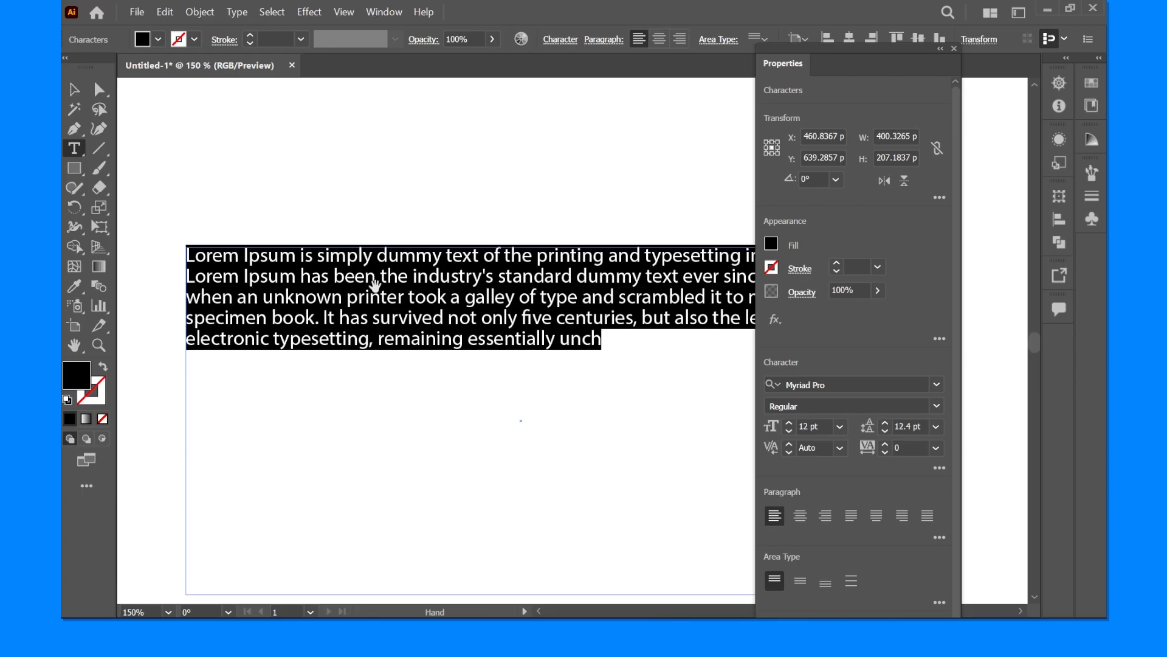
- Loosen and tighten the selected paragraph's leading repeatedly in 2 pt increments, ending at 12.4 pt
key("alt+Down")
key("alt+Down")
key("alt+Down")
key("alt+Up")
key("alt+Up")
key("alt+Up")
key("alt+Down")
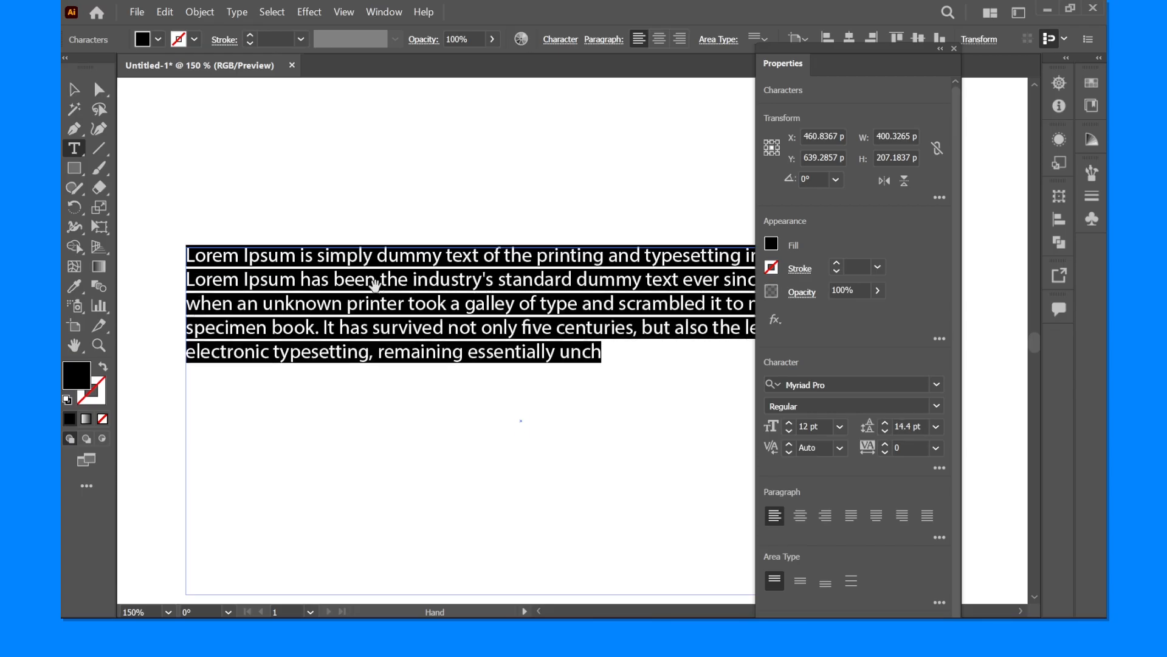
key("alt+Down")
key("alt+Down")
key("alt+Up")
key("alt+Up")
- Loosen the selected paragraph's leading to 16.4 pt in 2 pt increments
key("alt+Up")
key("alt+Down")
key("alt+Down")
key("alt+Up")
key("alt+Up")
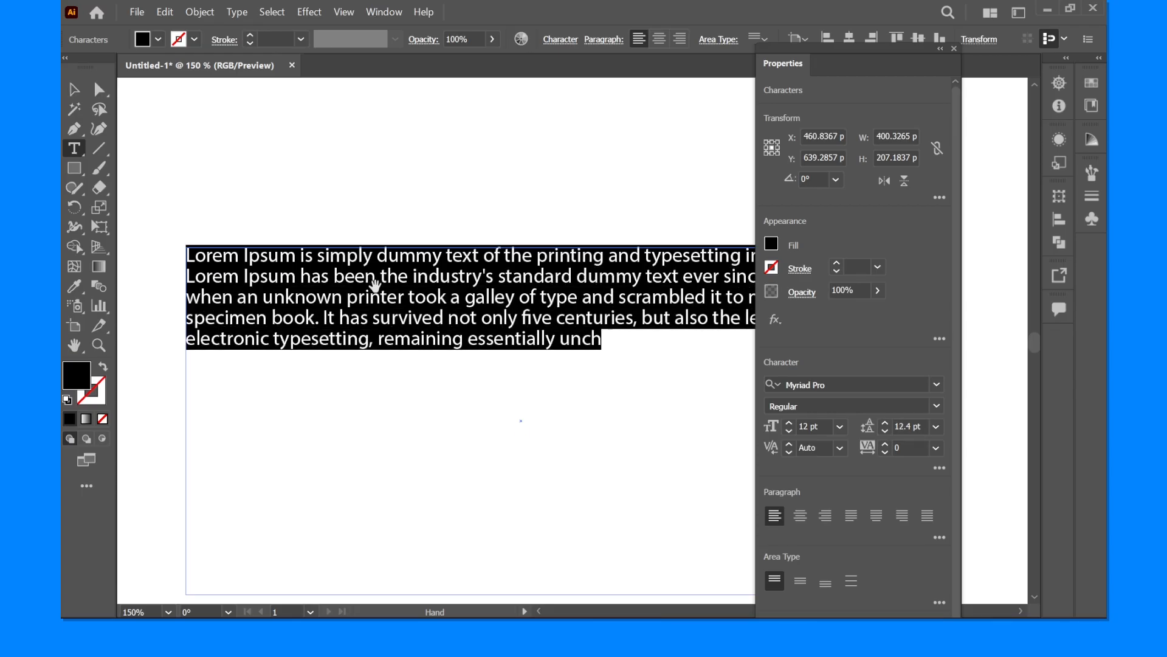
key("alt+Down")
key("alt+Up")
key("alt+Down")
- Tighten the selected paragraph's tracking to -120
key("alt+Down")
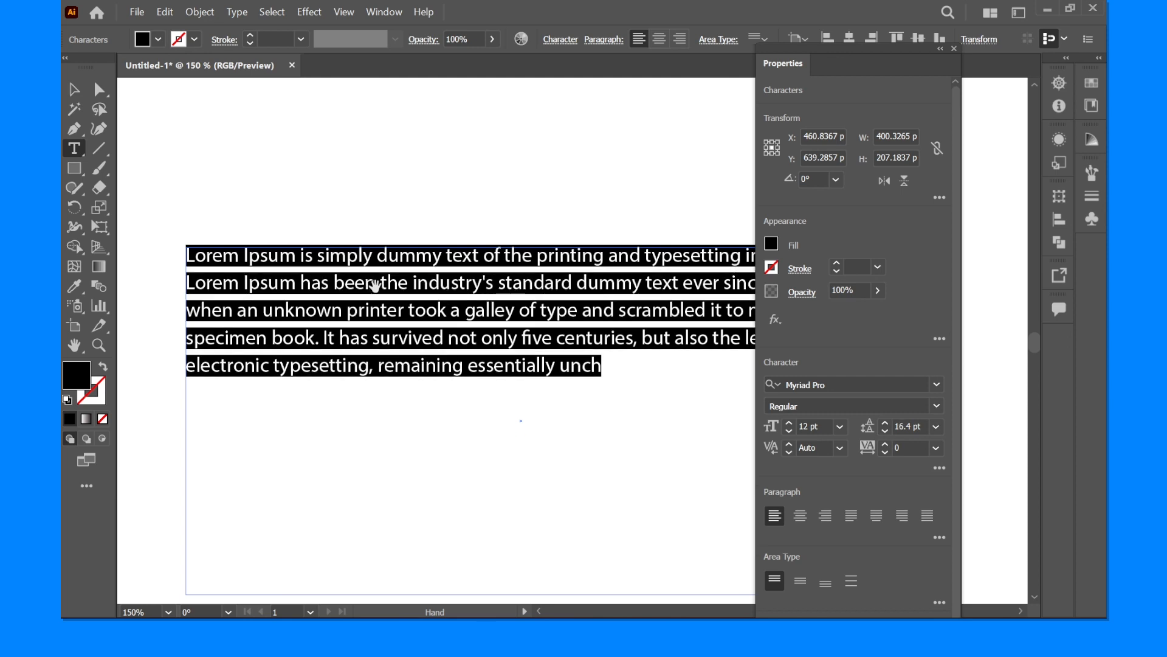
key("alt+Up")
key("alt+Down")
key("alt")
key("alt+Left")
key("alt+Left")
key("alt+Left")
key("alt+Left")
key("alt+Left")
key("alt+Left")
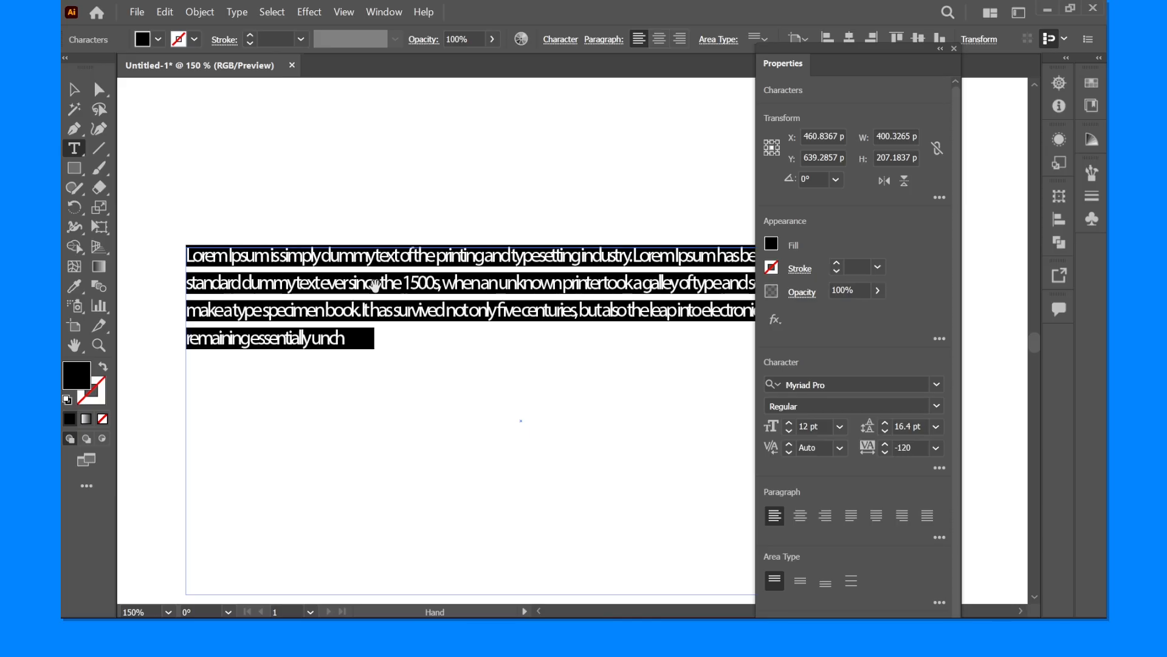
- Loosen the selected paragraph's tracking back to 0
key("alt+Right")
key("alt+Right")
key("alt+Right")
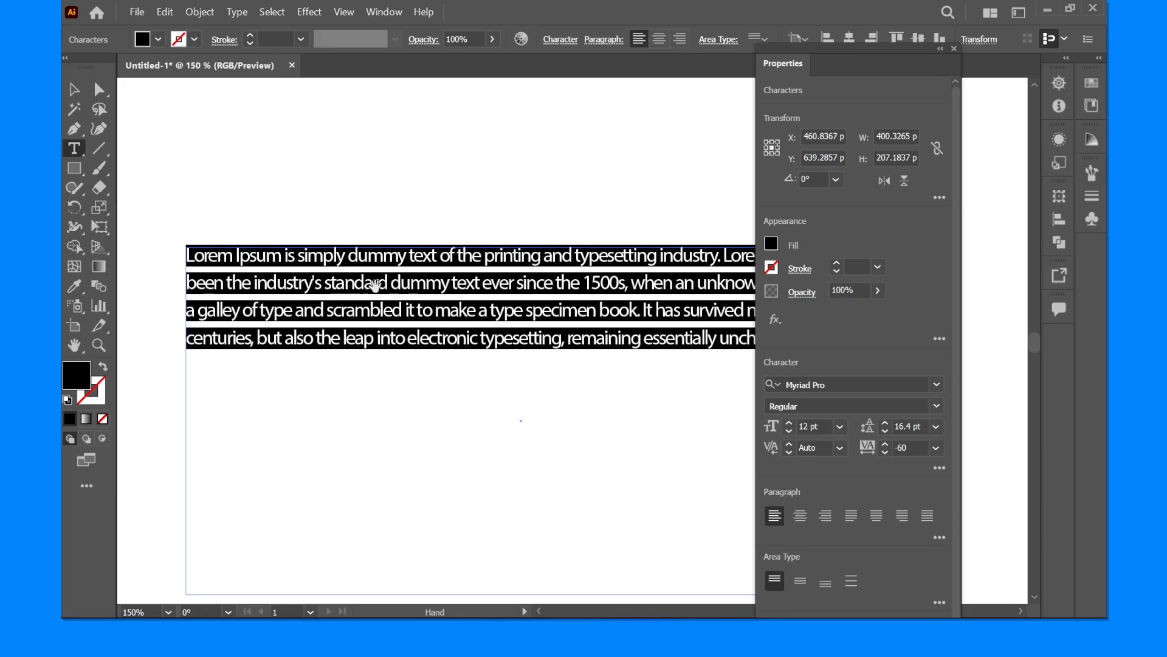
key("alt+Right")
key("alt+Right")
key("alt+Right")
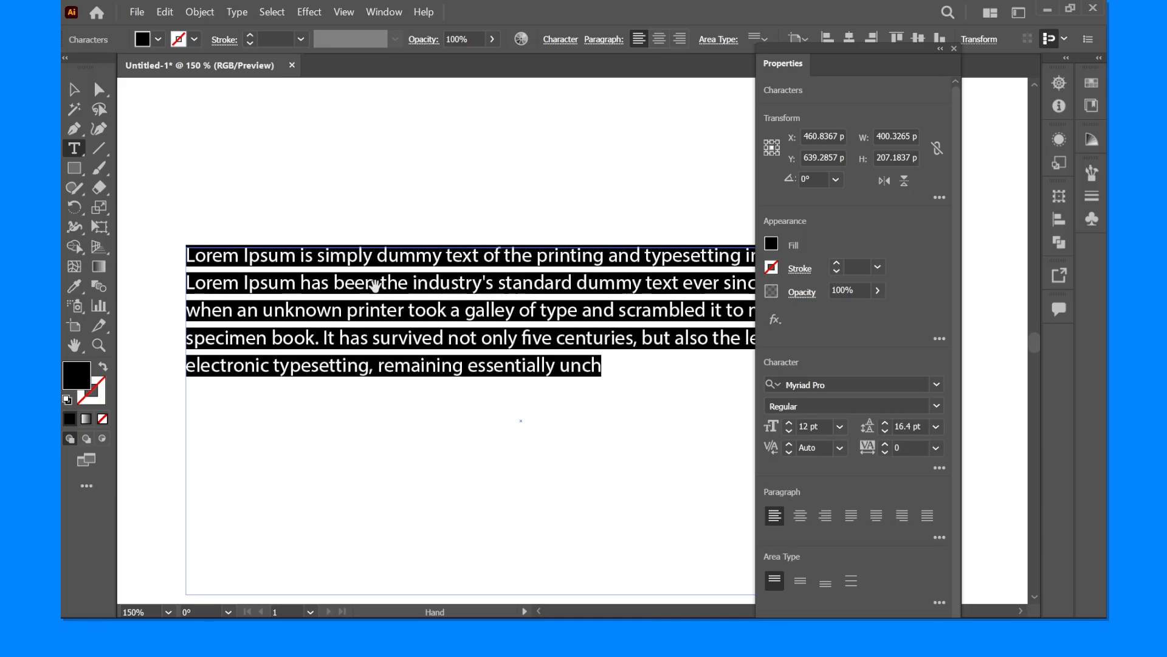
- Loosen the paragraph's tracking to 20 and leading to 20.4 pt, and return them to 0 and 16.4 pt
key("alt+Right")
key("alt+Down")
key("alt+Down")
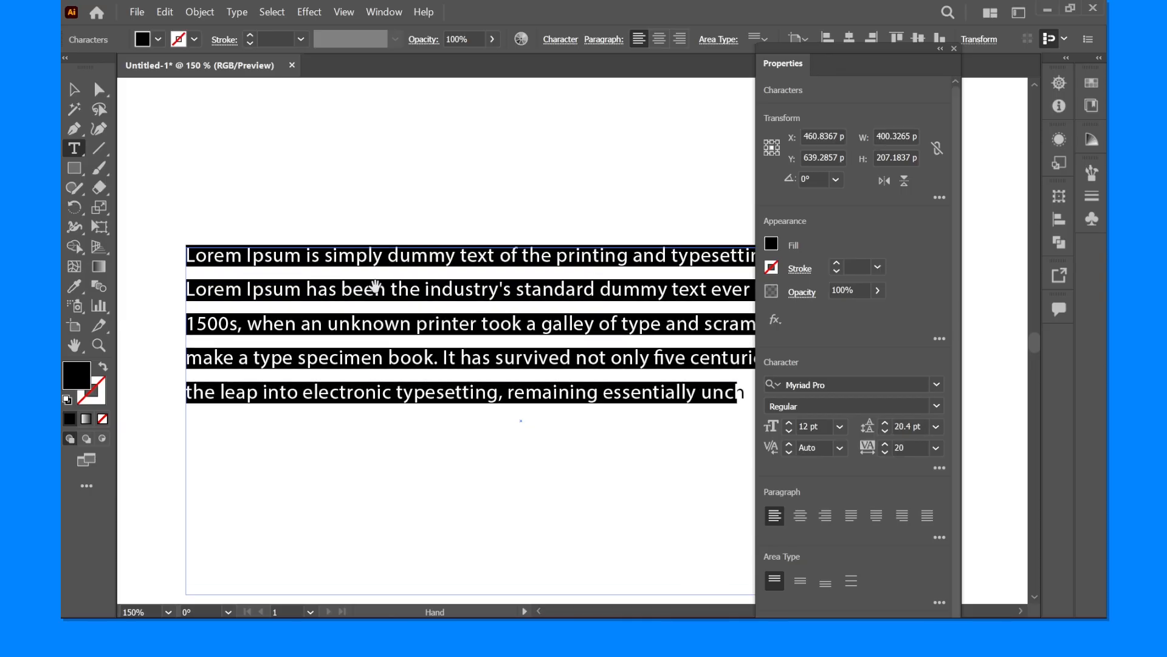
key("alt+Up")
key("alt+Up")
key("alt+Left")
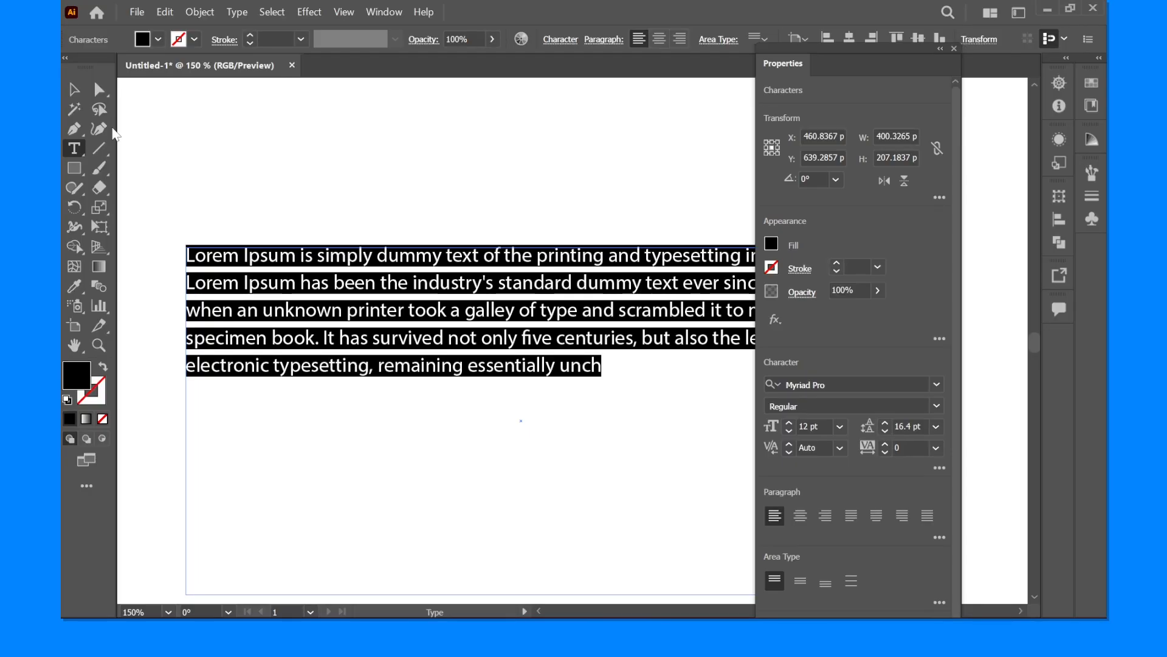
- Select the words "Lorem Ipsum has been the industry's standard dummy" in the paragraph's second line
left_click(365, 282)
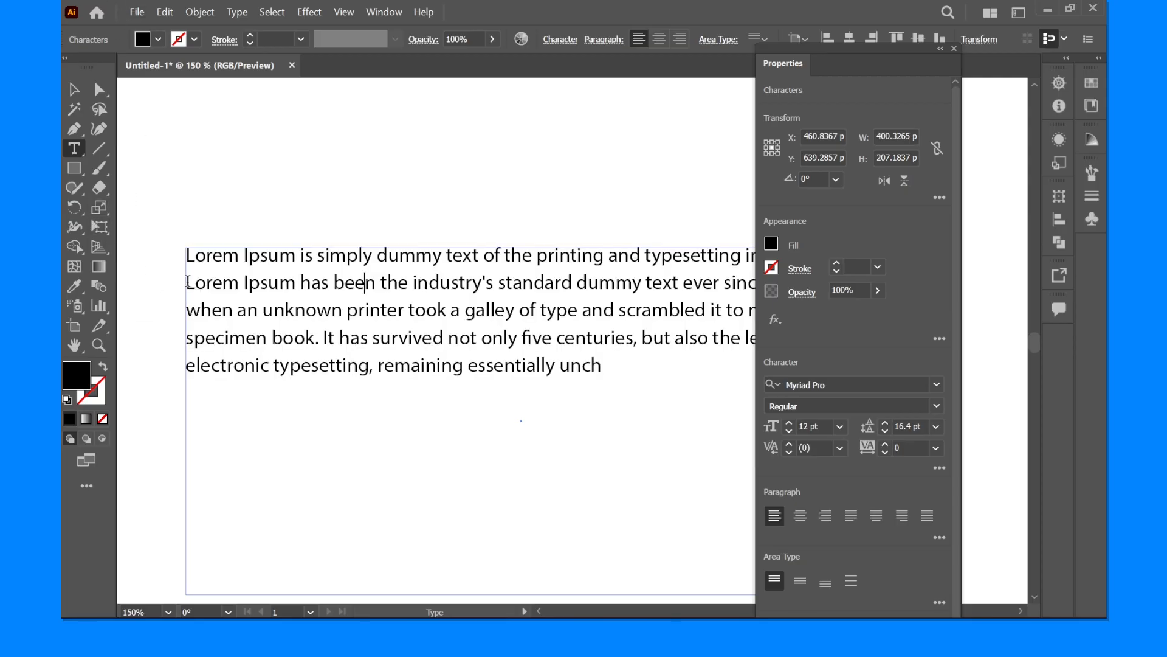
left_click_drag(190, 282, 614, 290)
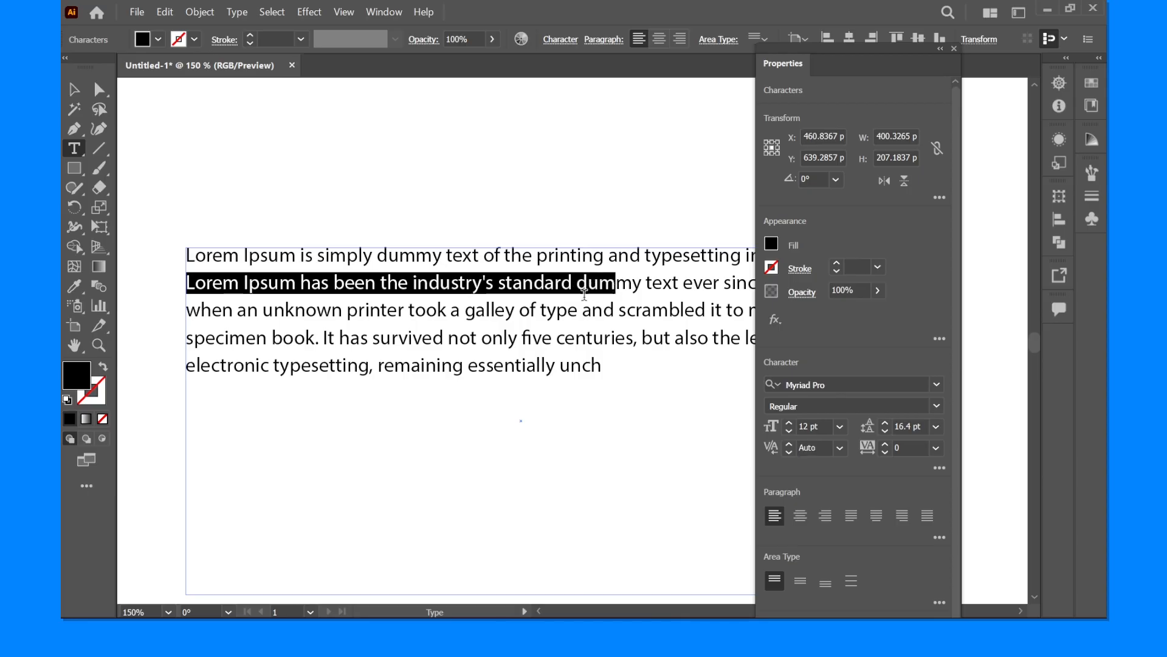
scroll(583, 293, "down", 1)
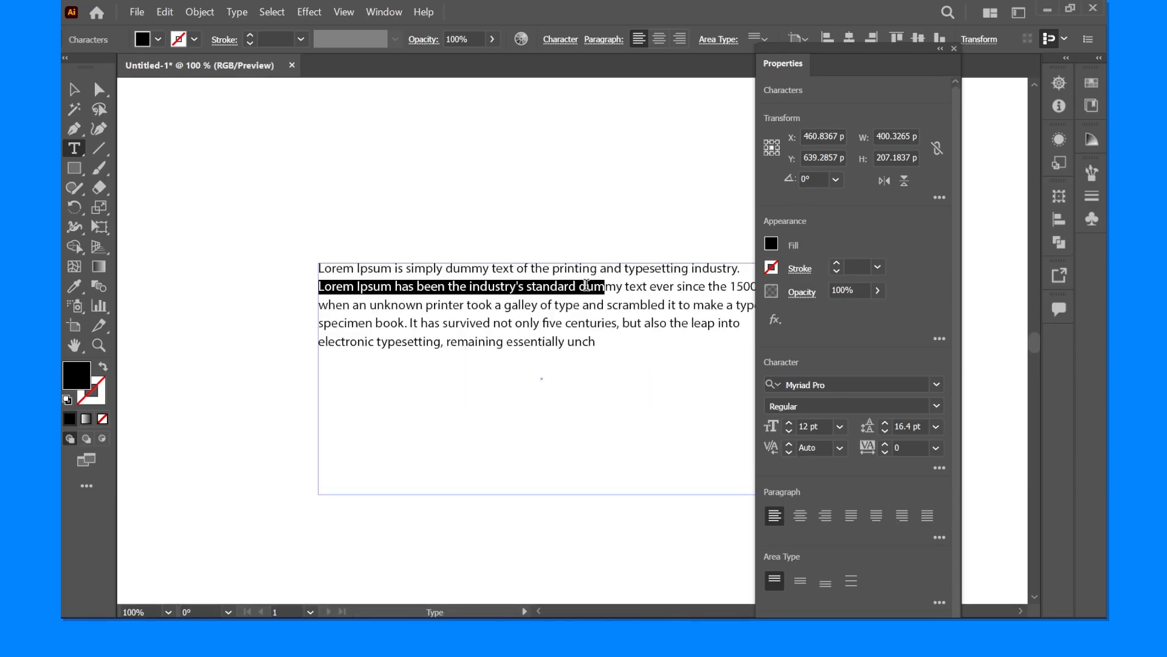
scroll(625, 287, "up", 1)
scroll(620, 292, "down", 2)
scroll(619, 293, "up", 1)
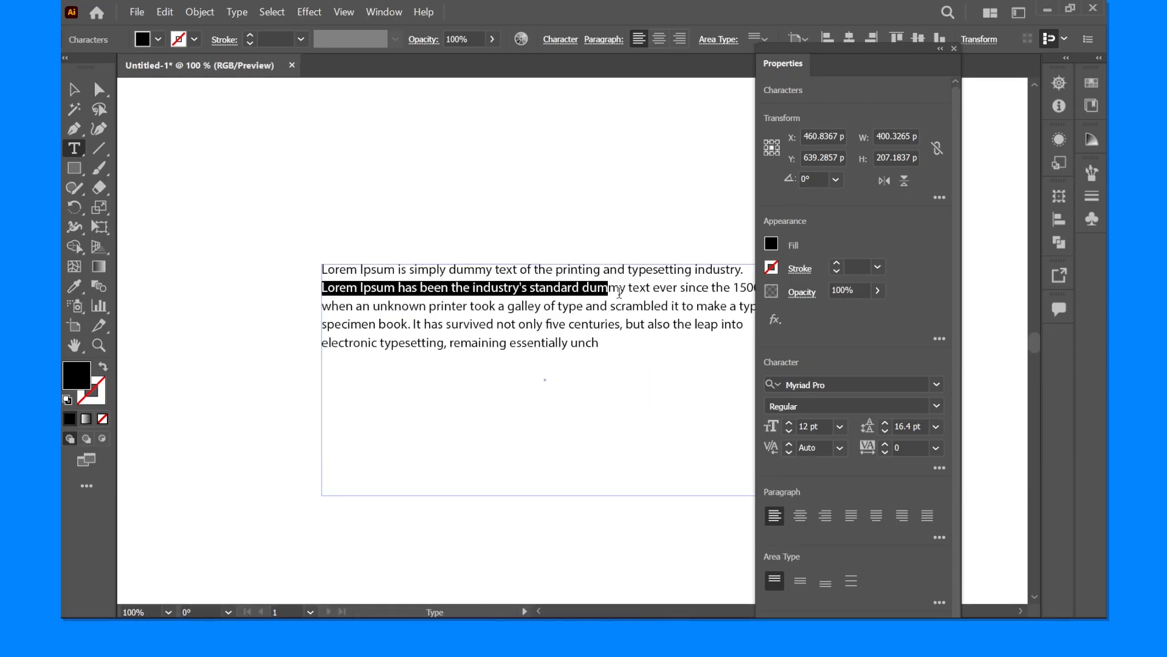
left_click_drag(628, 288, 325, 284)
- Raise the baseline shift of the selected words in increments until they overlap the paragraph's first line
key("ctrl")
key("shift")
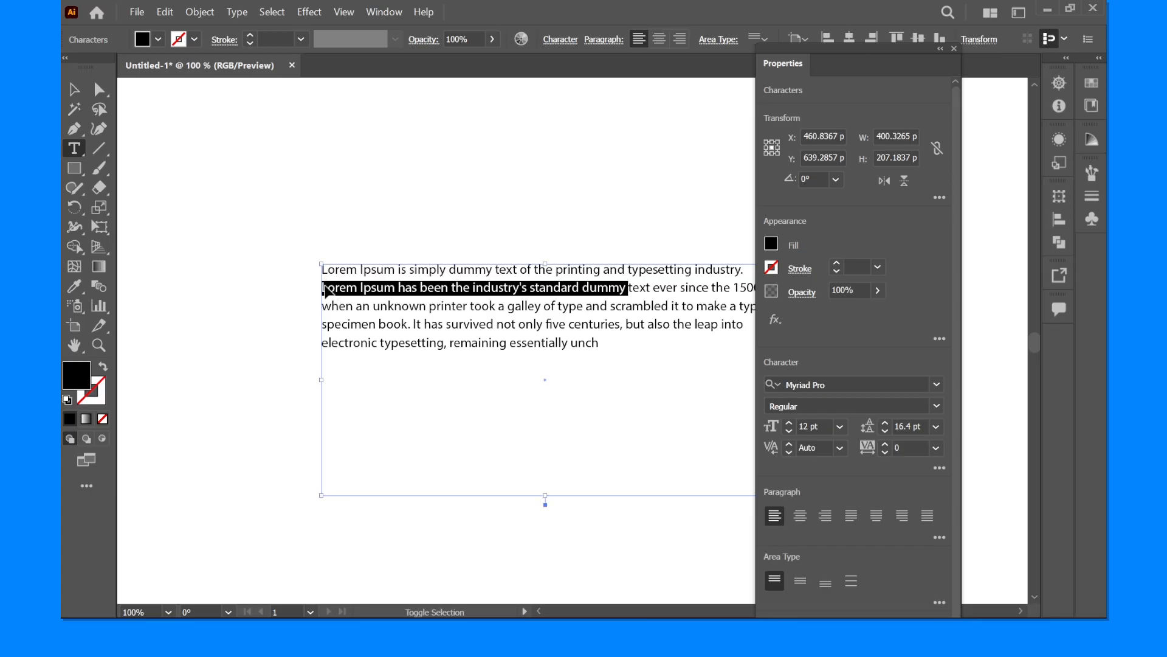
key("ctrl+shift+b")
key("ctrl+shift+space")
key("alt+shift+Up")
key("alt+shift+Up")
key("alt+shift+Up")
key("alt+shift+Up")
key("alt+shift+Up")
key("alt+shift+Up")
key("alt+shift+Up")
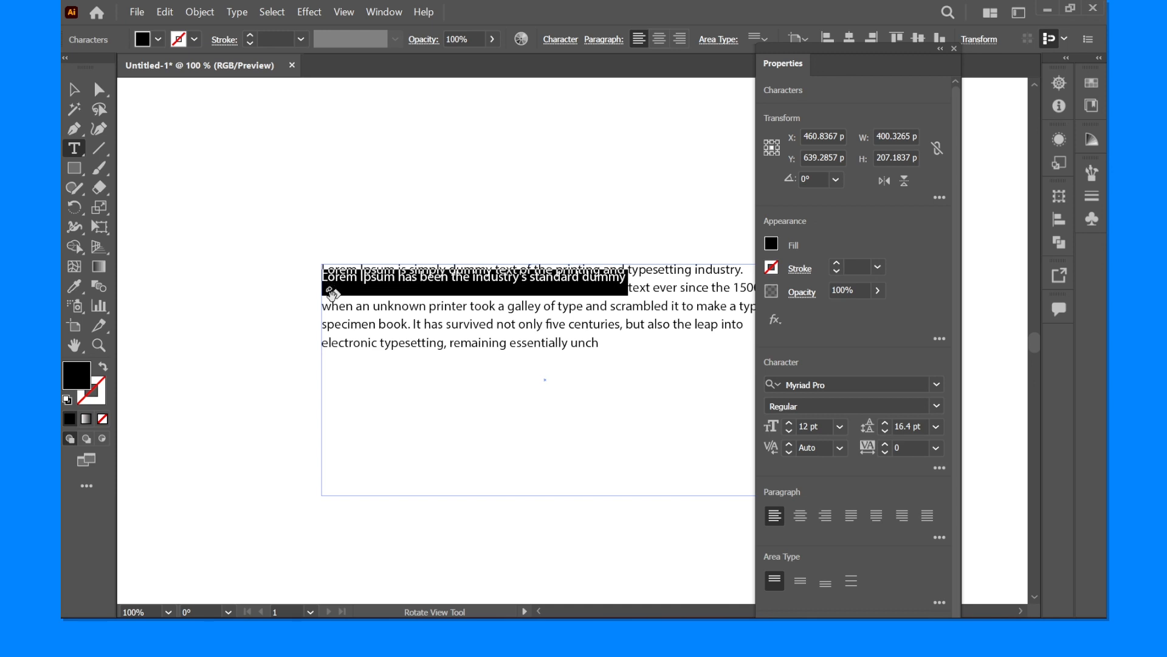
key("alt+shift+Up")
key("alt+shift+Up")
key("alt+shift+Up")
key("alt+shift+Up")
- Lower the baseline shift of the selected words in increments until they overlap the paragraph's third line
key("alt+shift+Down")
key("alt+shift+Down")
key("alt+shift+Down")
key("alt+shift+Down")
key("alt+shift+Down")
key("alt+shift+Down")
key("alt+shift+Down")
key("alt+shift+Down")
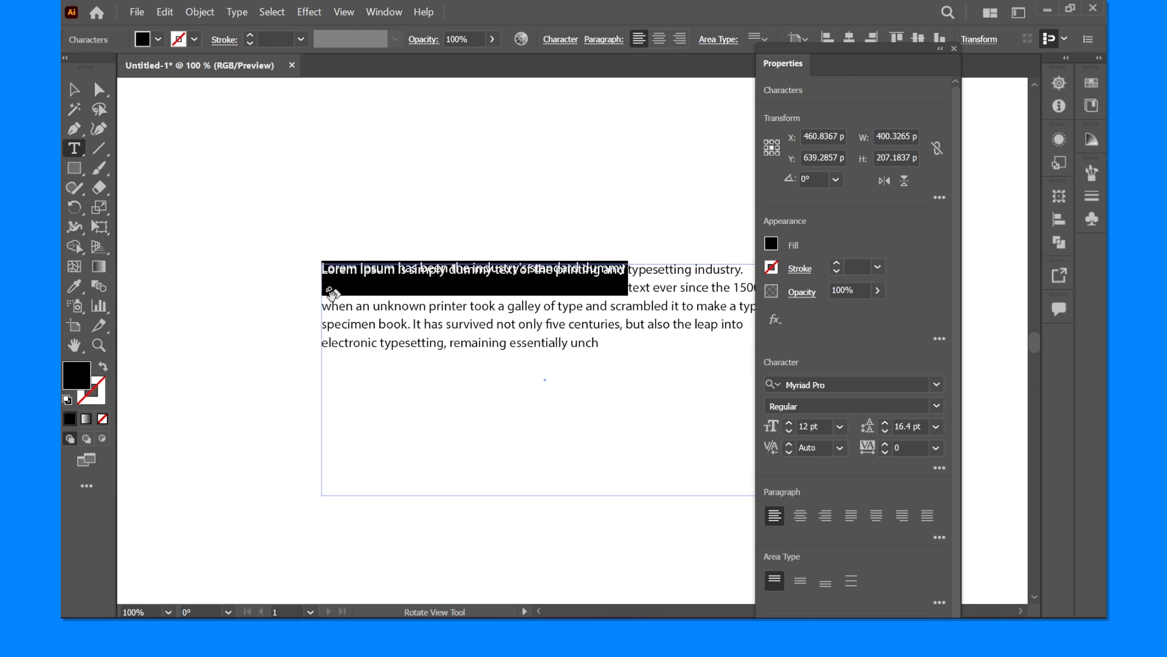
key("alt+shift+Down")
key("alt+shift+Down")
key("alt+shift+Down")
key("alt+shift+Down")
key("alt+shift+Down")
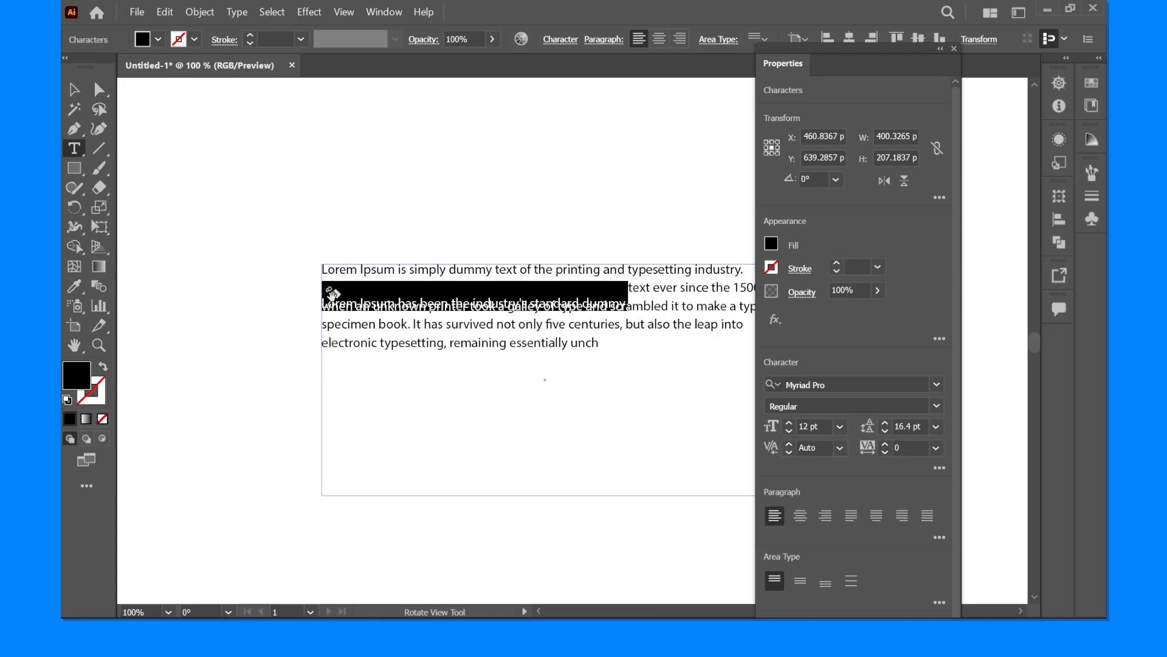
- Raise the selected words' baseline shift again above their line and lower it back onto the third line
key("alt+shift+Up")
key("alt+shift+Up")
key("alt+shift+Up")
key("alt+shift+Up")
key("alt+shift+Up")
key("alt+shift+Up")
key("alt+shift+Up")
key("alt+shift+Up")
key("alt+shift+Up")
key("alt+shift+Up")
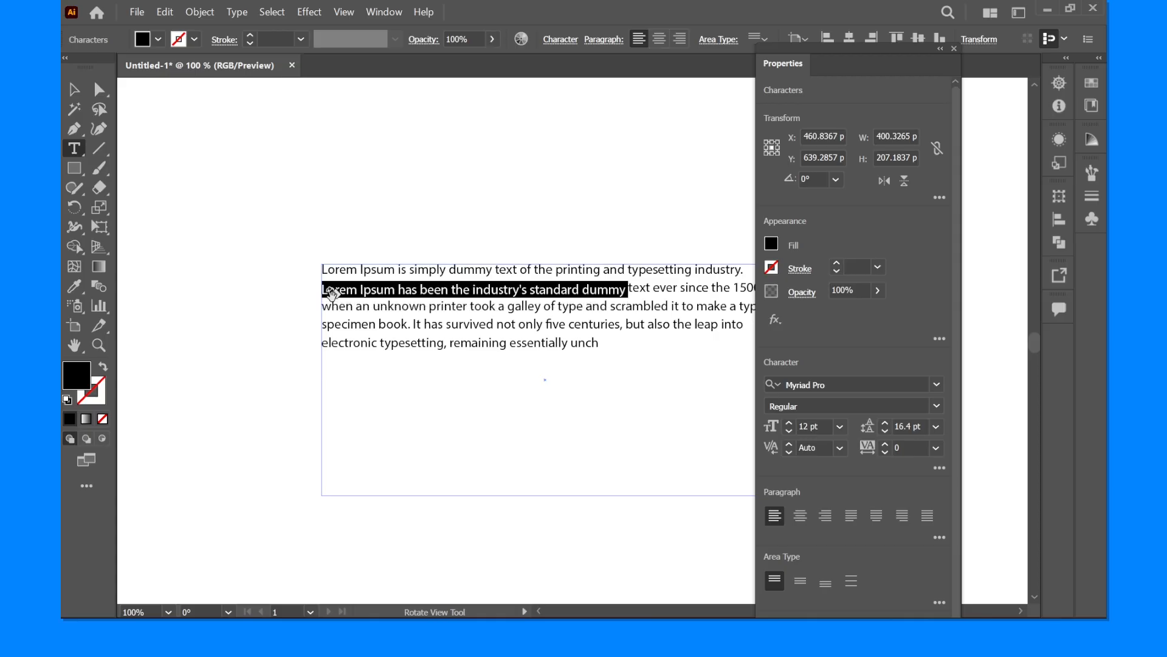
key("alt+shift+Up")
key("alt+shift+Up")
key("alt+shift+Up")
key("alt+shift+Down")
key("alt+shift+Down")
key("alt+shift+Down")
key("alt+shift+Down")
key("alt+shift+Down")
key("alt+shift+Down")
key("alt+shift+Down")
key("alt+shift+Down")
key("alt+shift+Down")
key("alt+shift+Down")
key("alt+shift+Down")
key("alt+shift+Down")
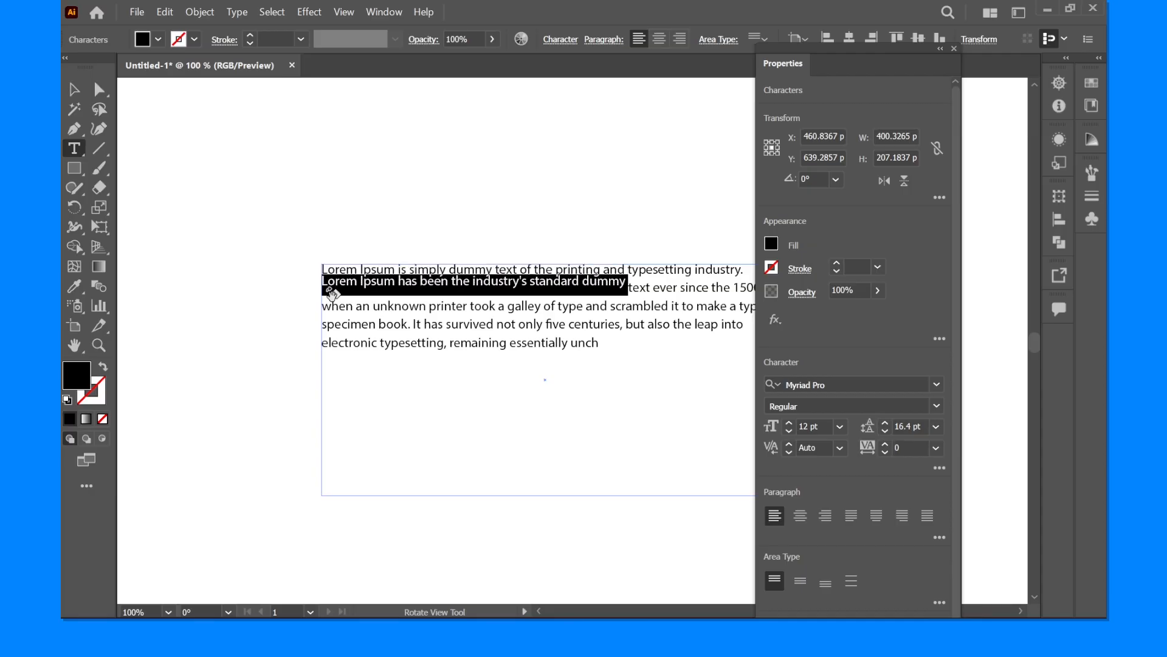
key("alt+shift+Down")
key("alt+shift+Down")
key("alt+shift+Down")
key("alt+shift+Down")
key("alt+shift+Down")
key("alt+shift+Down")
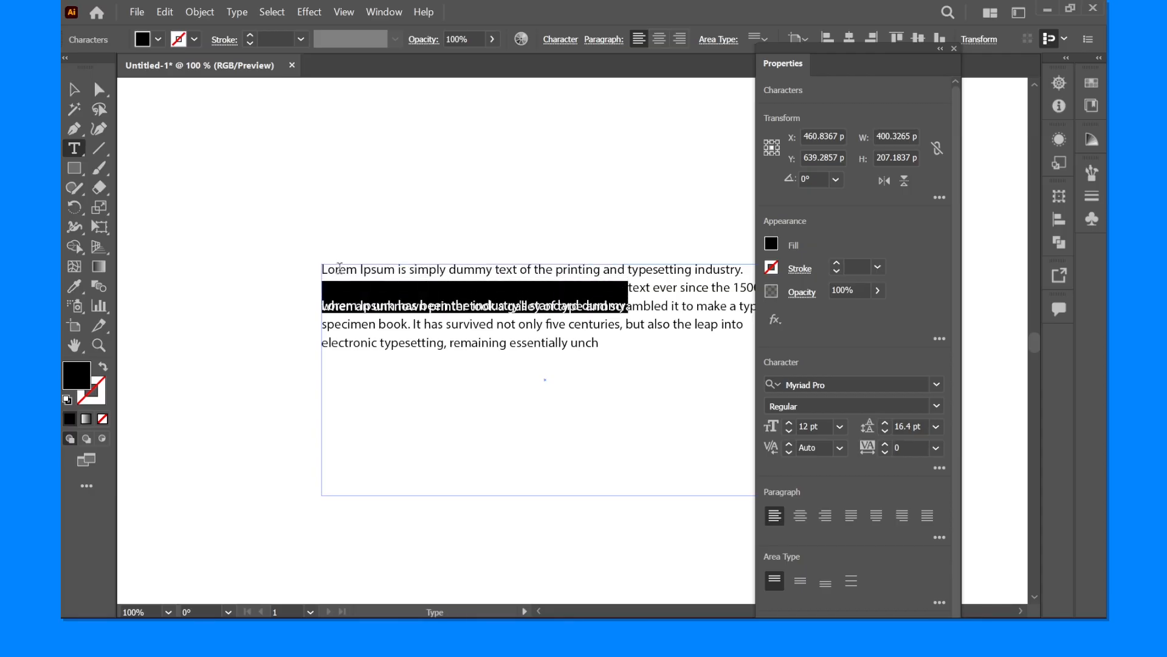
- Narrow the paragraph's text frame to about 227 px wide
left_click(73, 96)
left_click(457, 152)
left_click_drag(464, 157, 395, 142)
left_click(630, 293)
left_click_drag(700, 366, 507, 416)
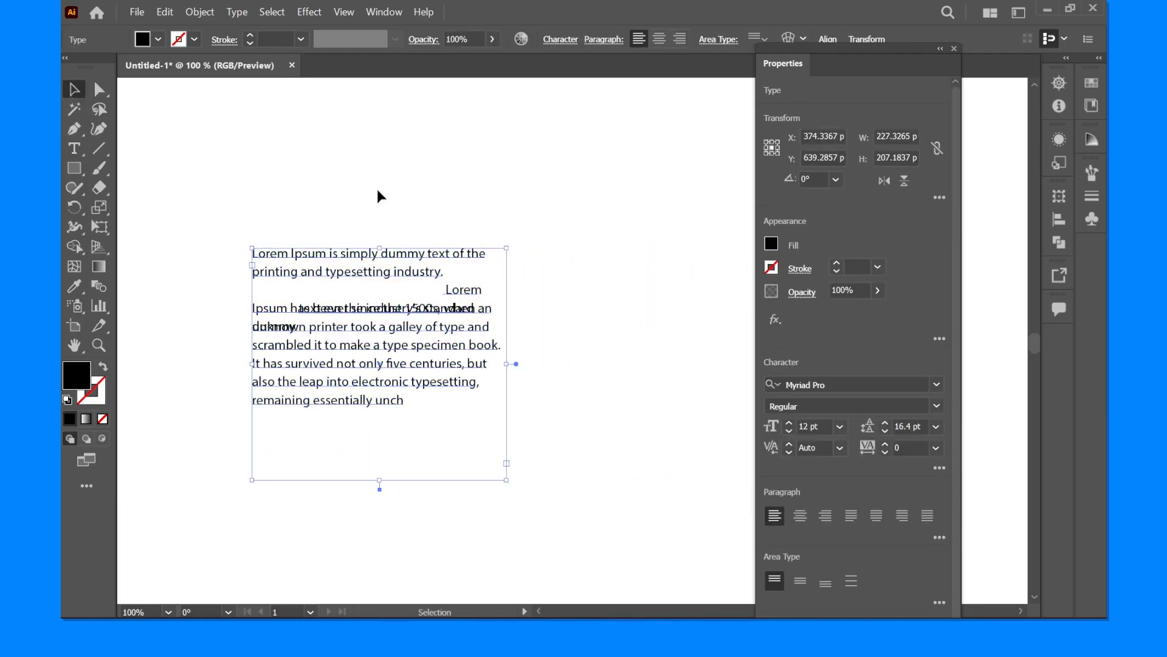
- Undo the text frame resize and the latest baseline shift changes
left_click(389, 198)
key("ctrl+z")
key("ctrl+z")
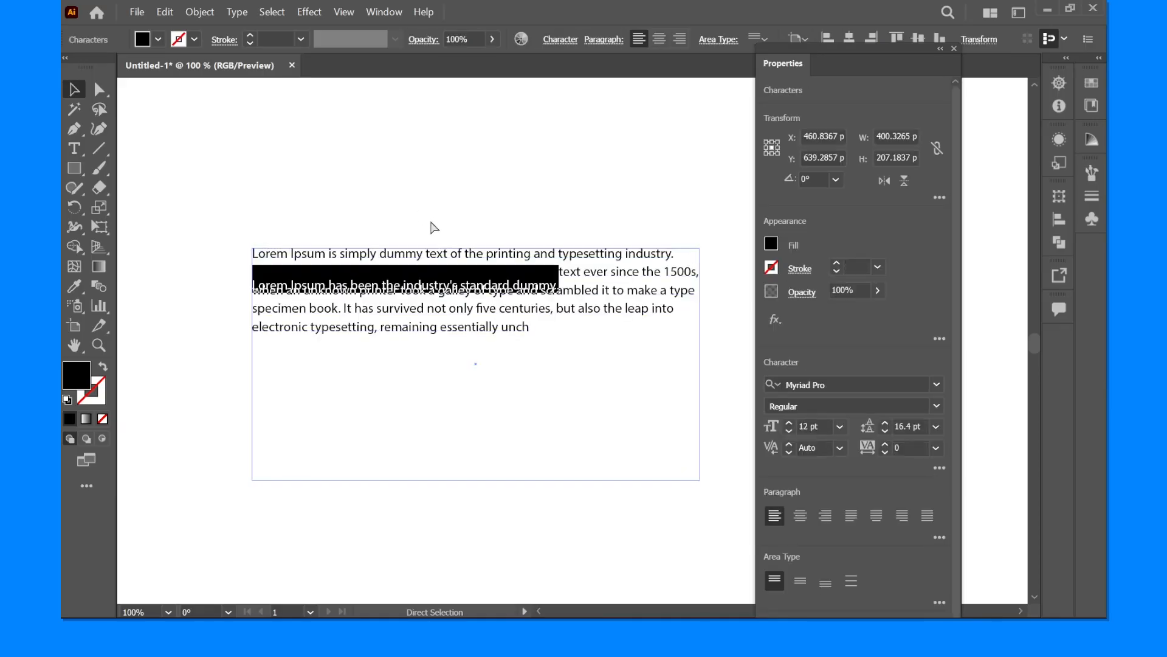
key("ctrl+z")
key("ctrl+z")
key("ctrl+z")
key("ctrl+z")
key("ctrl+z")
key("ctrl+z")
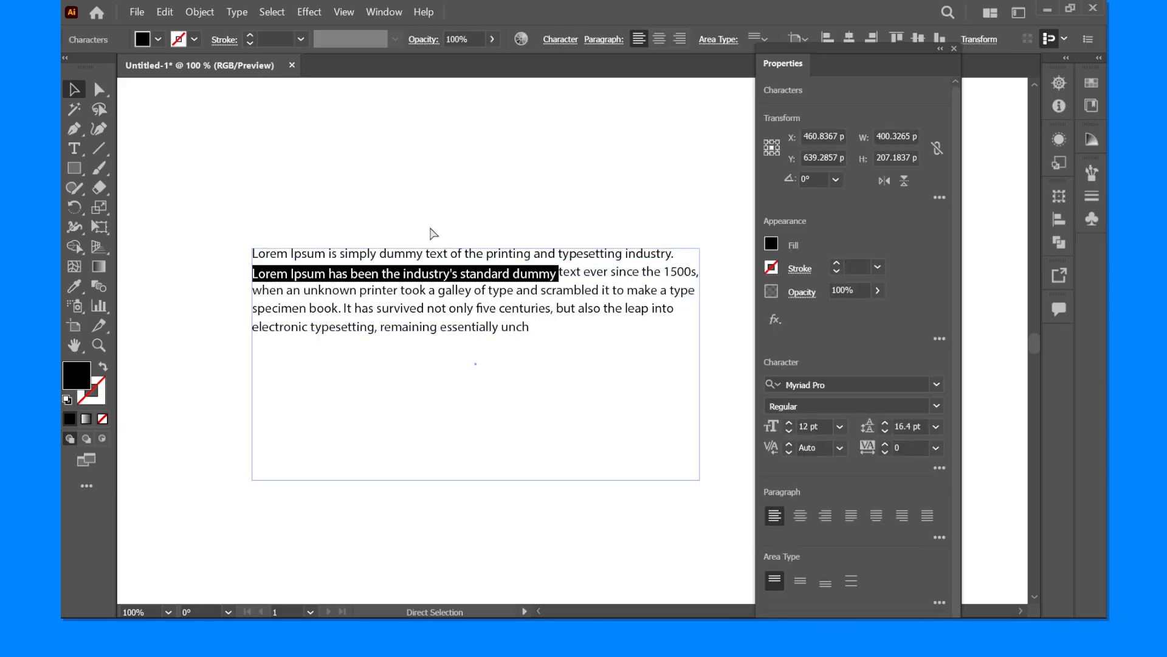
key("ctrl+z")
key("ctrl+z")
key("ctrl+z")
key("ctrl+z")
key("ctrl+z")
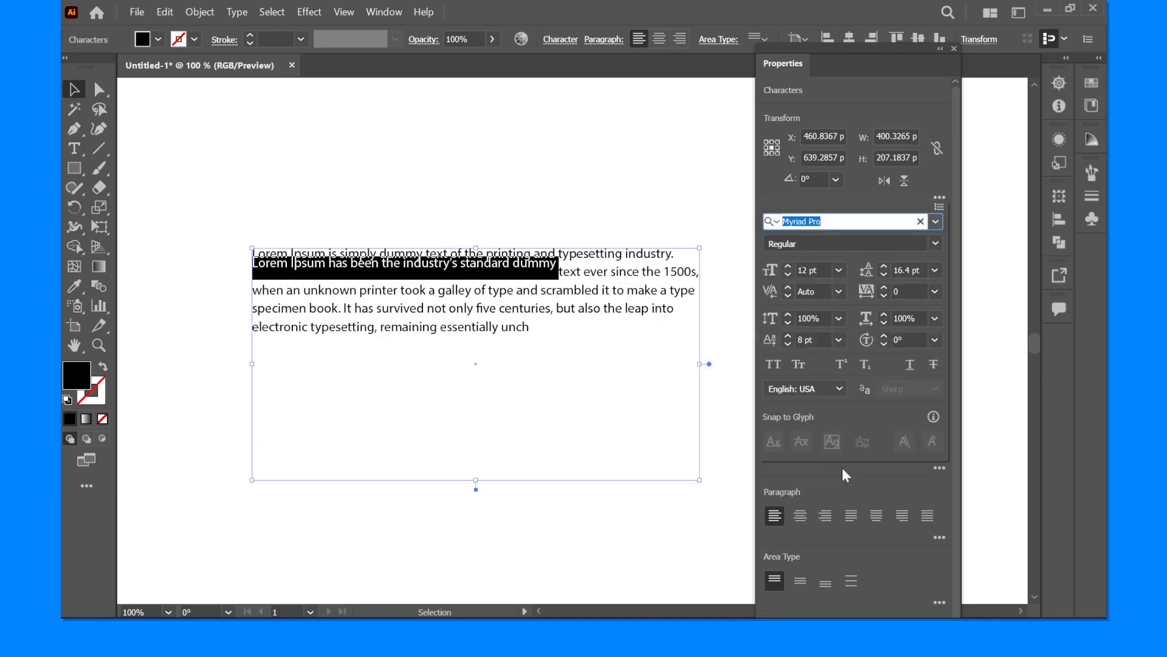
- Set the baseline shift of the selected words to 0 pt and deselect the text
left_click(808, 339)
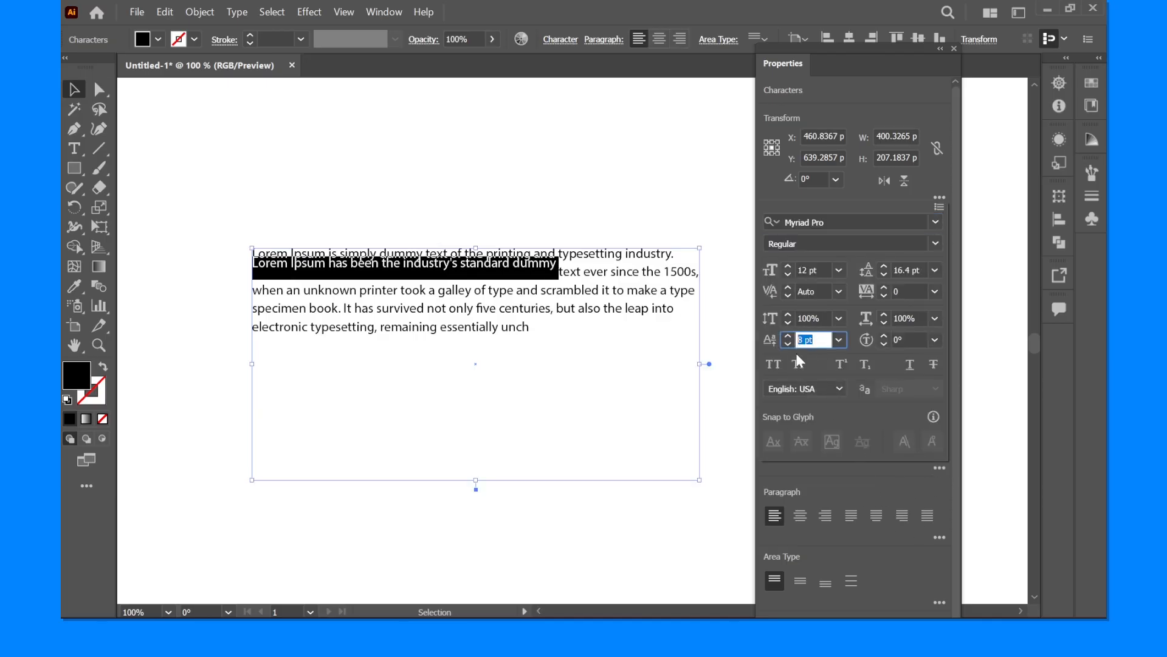
type("0")
key("Return")
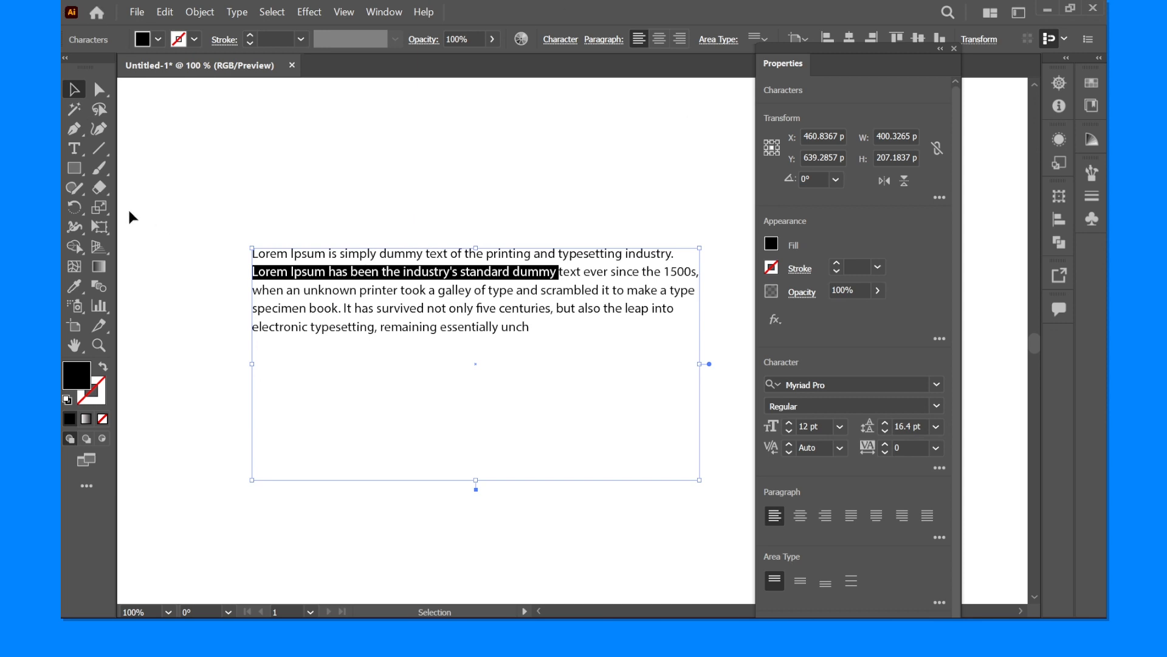
left_click(291, 100)
- Select the paragraph's text frame and enlarge it to about 630 by 364 px
scroll(332, 158, "down", 1)
scroll(316, 237, "up", 2)
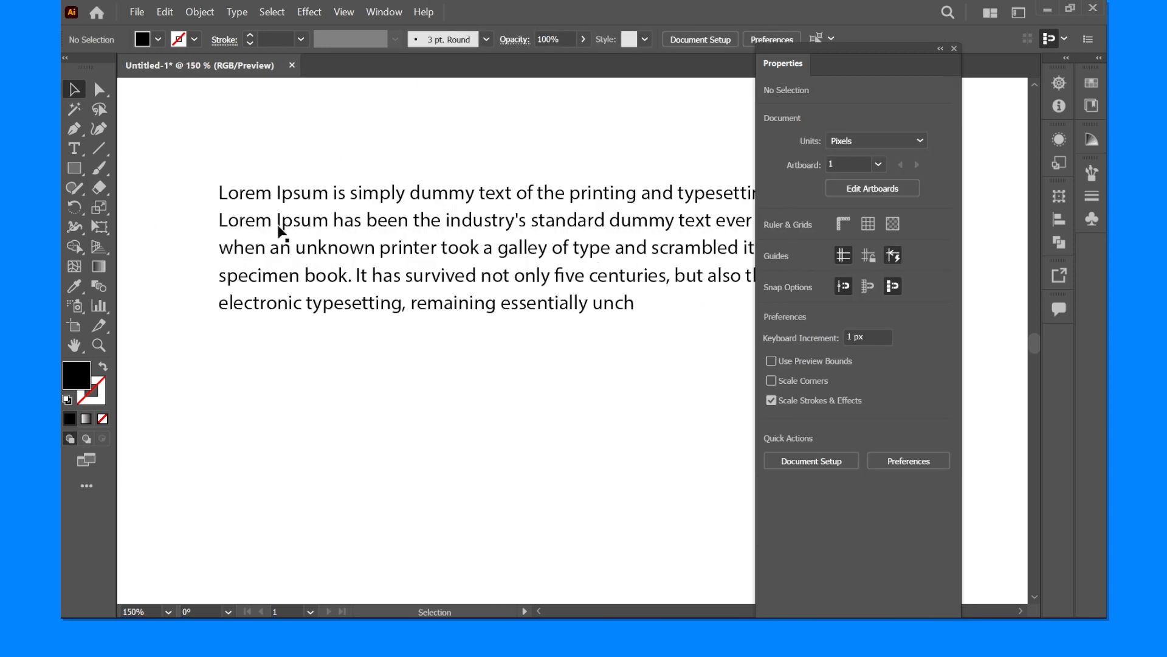
scroll(292, 240, "down", 1)
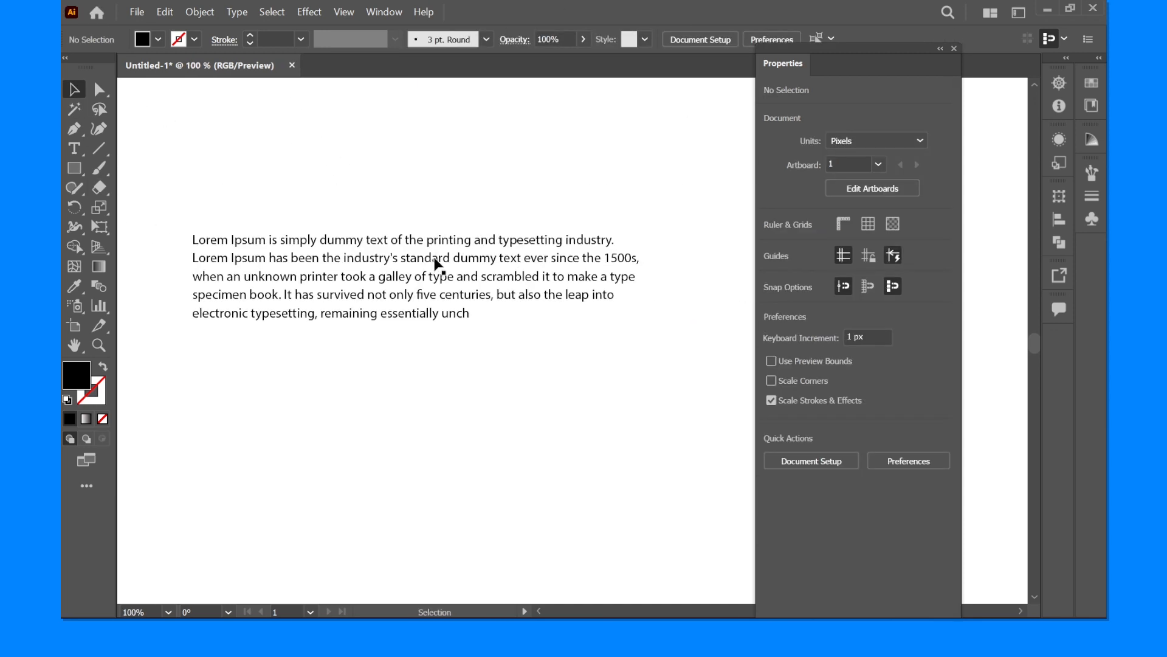
double_click(391, 269)
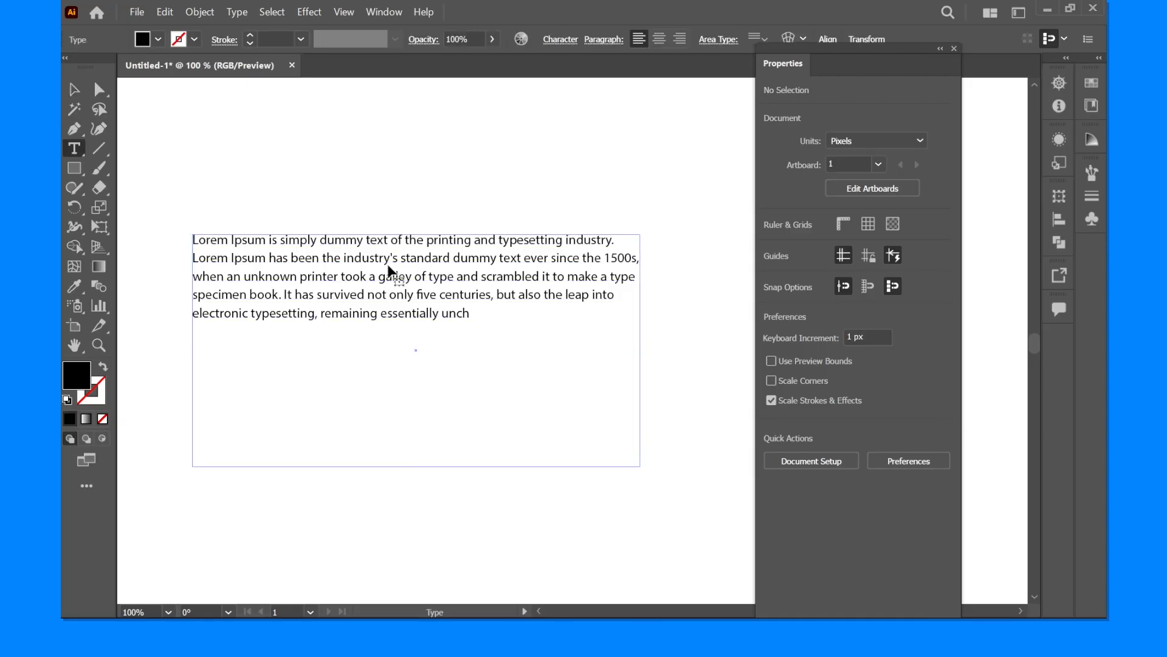
scroll(393, 249, "down", 1)
left_click(74, 89)
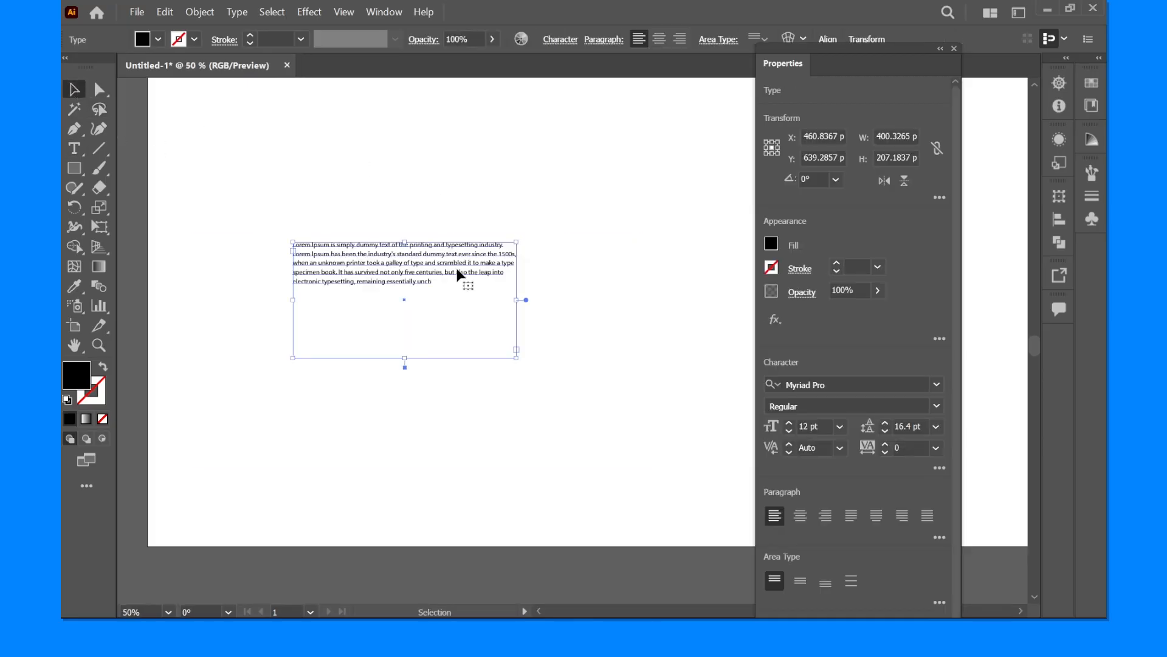
left_click_drag(520, 346, 637, 429)
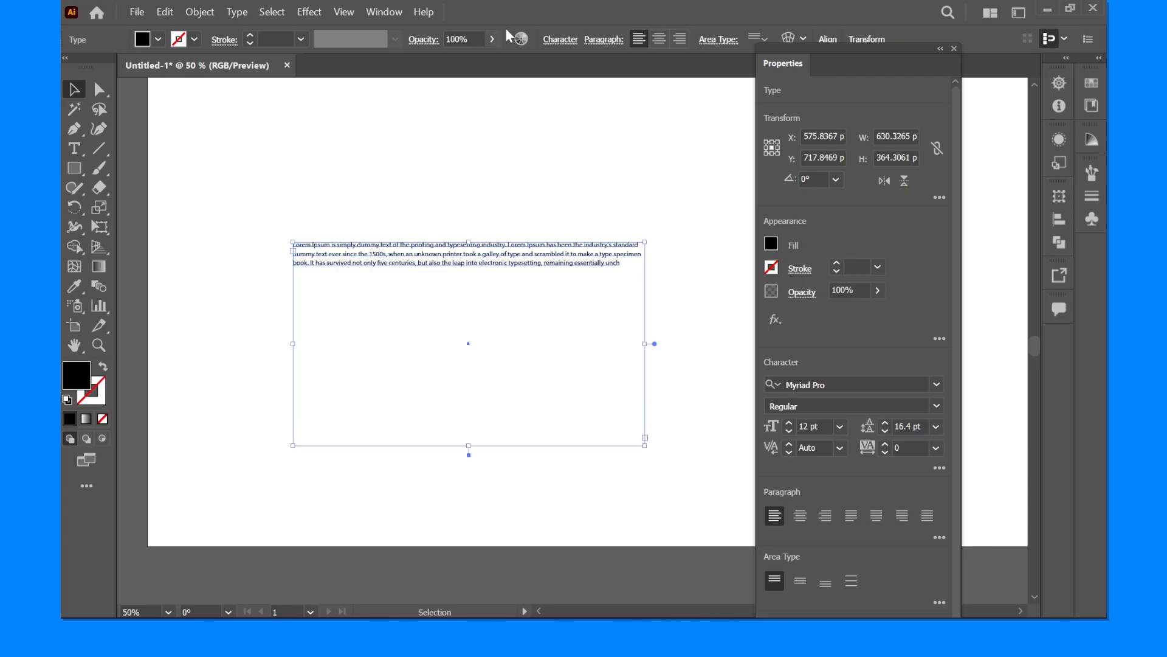
- Try center and right alignment on the paragraph in the paragraph options, ending with left alignment
left_click(602, 40)
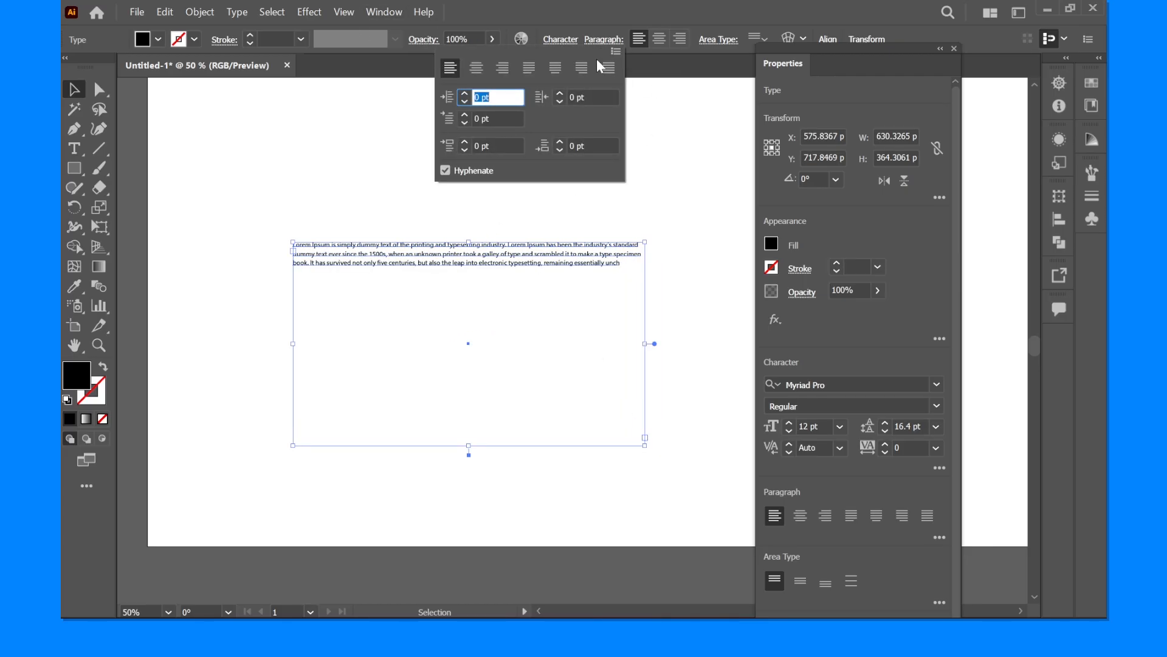
left_click(474, 71)
left_click(502, 70)
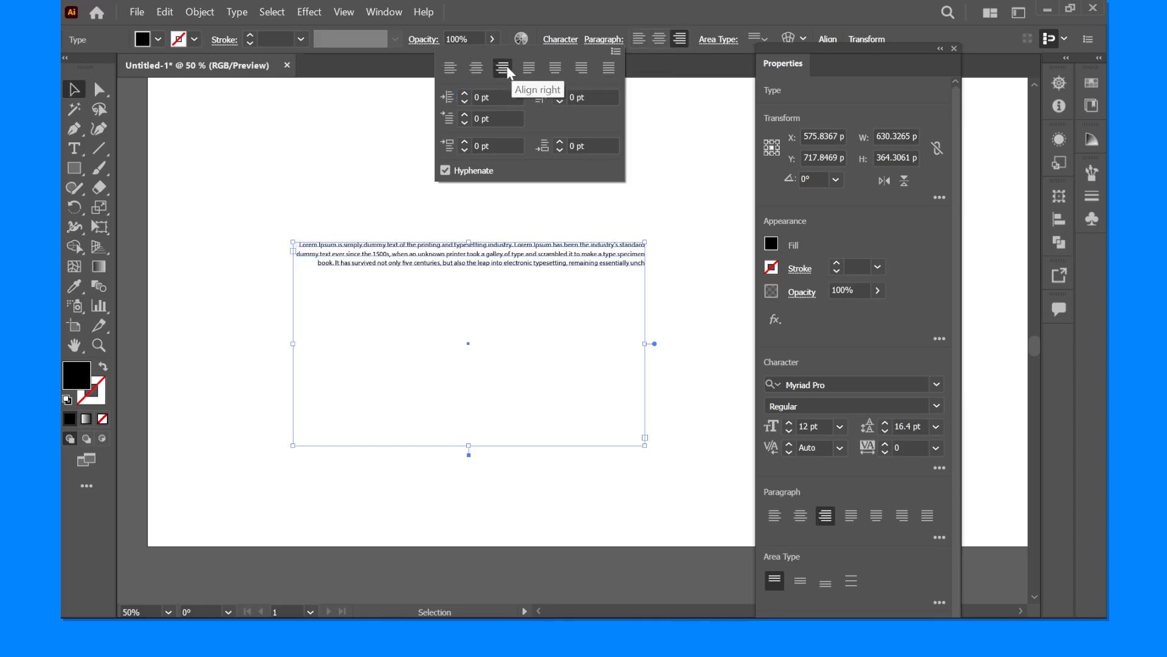
left_click(448, 71)
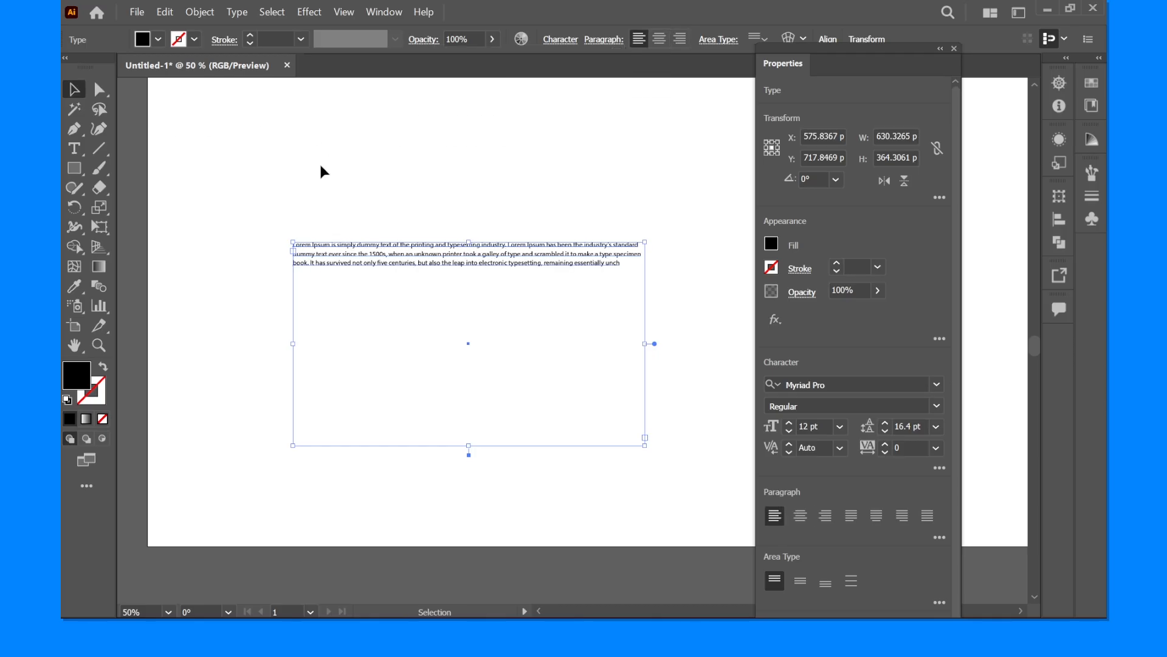
- Narrow the text frame to about 247 px wide and align its text center, right, left, and finally justified with the last line left
left_click(332, 187)
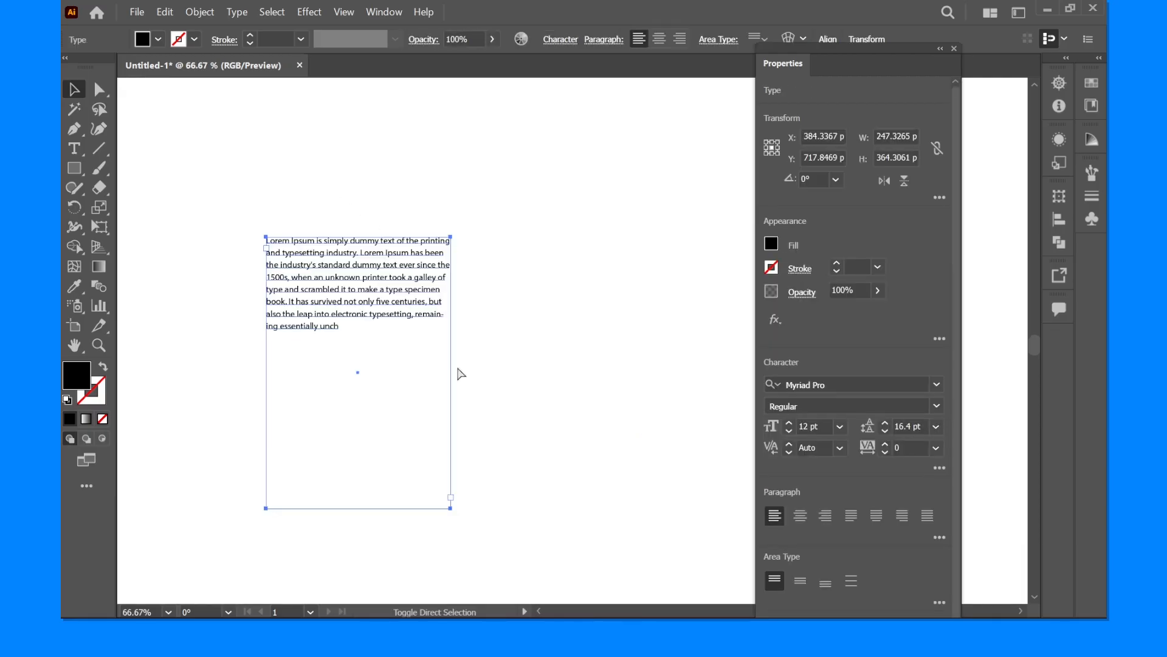
key("ctrl+shift+c")
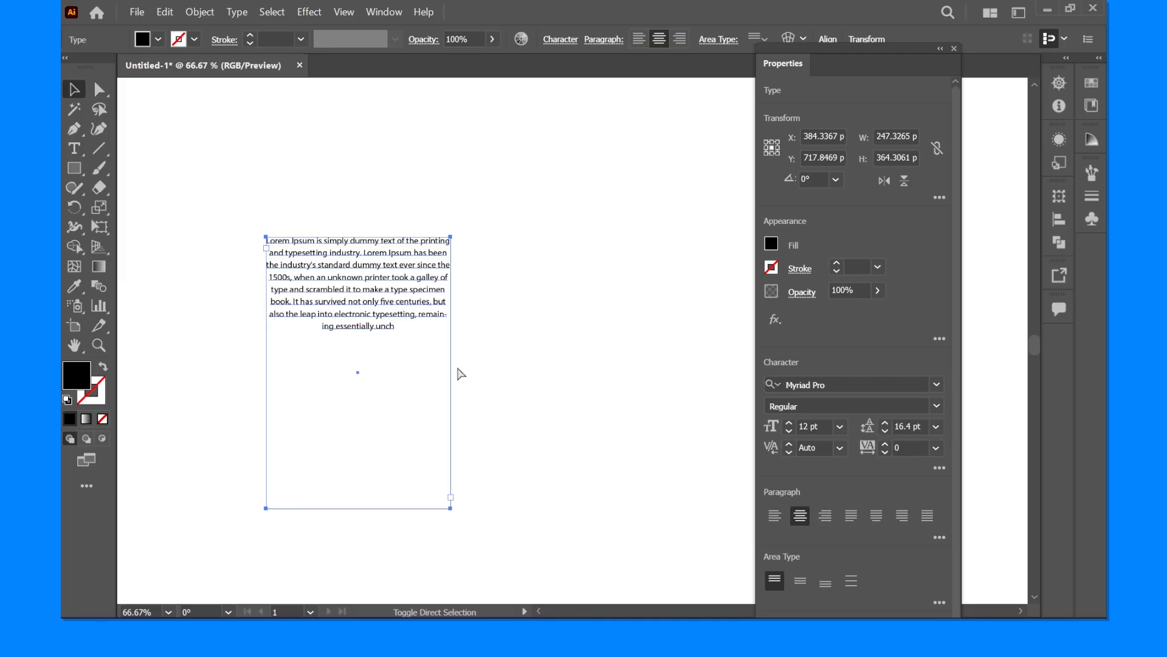
key("ctrl+shift+r")
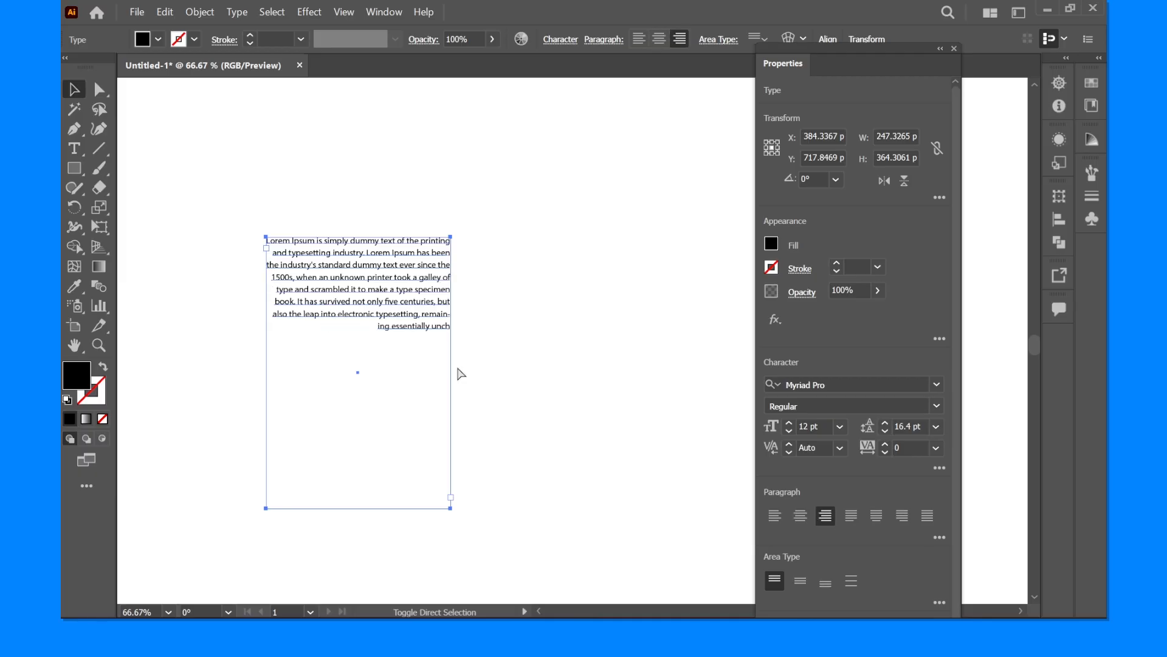
key("ctrl+shift+l")
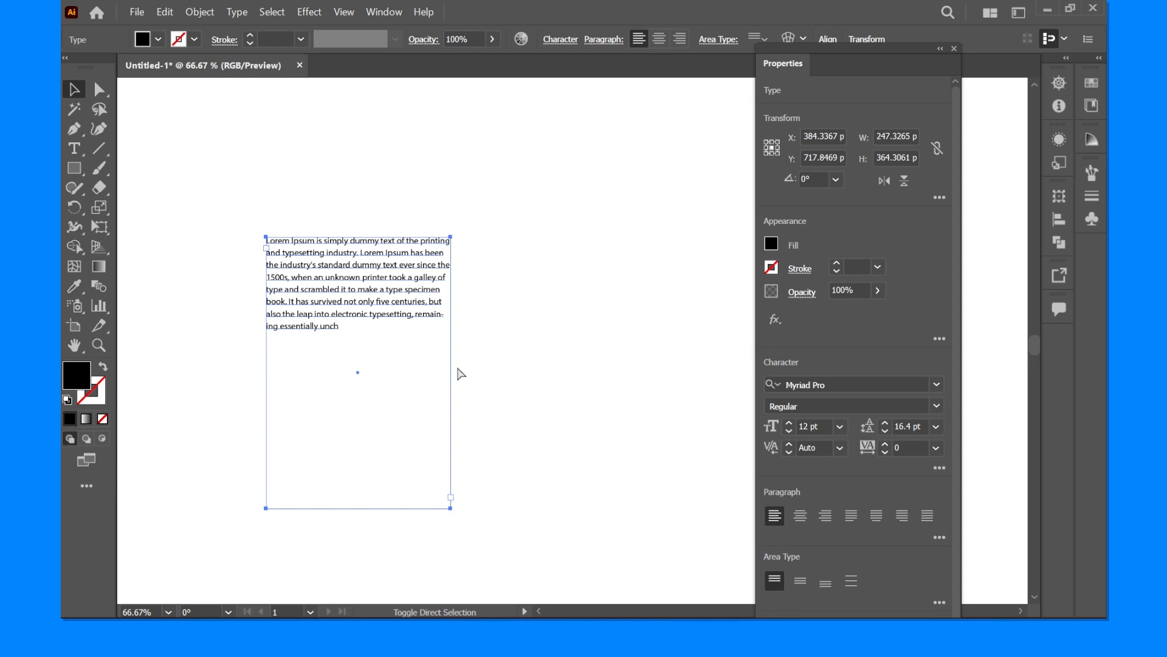
key("ctrl")
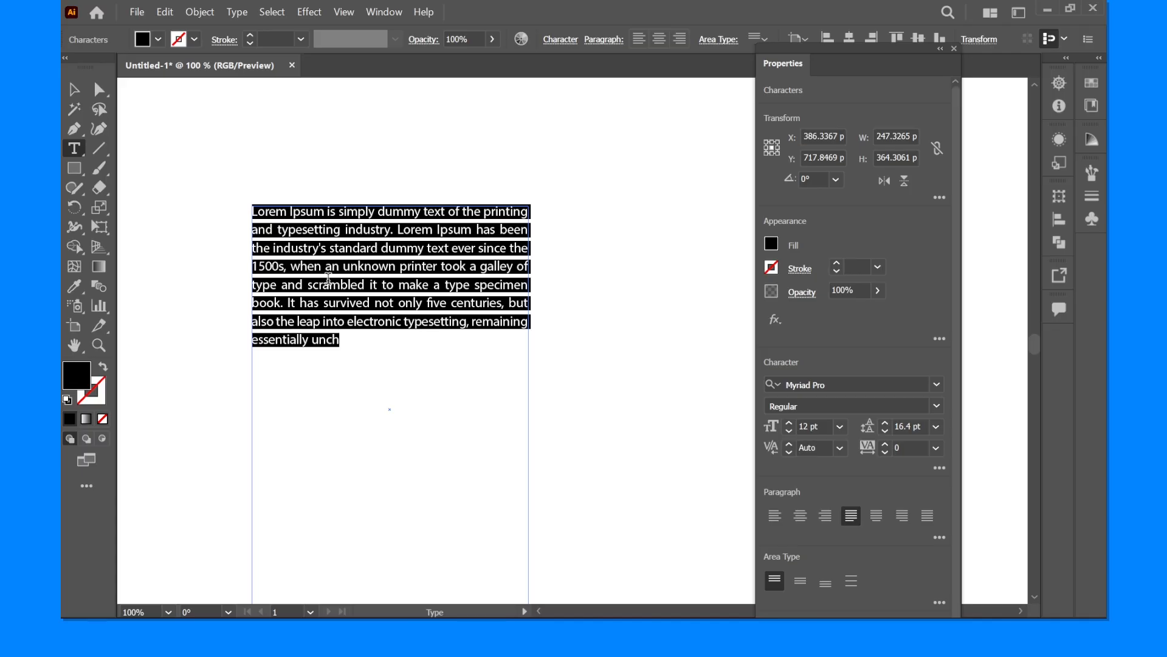
- Try center, right and left alignment on the selected paragraph text, ending with justification that keeps the last line left
key("ctrl")
key("ctrl")
key("ctrl+shift+c")
key("ctrl+shift+r")
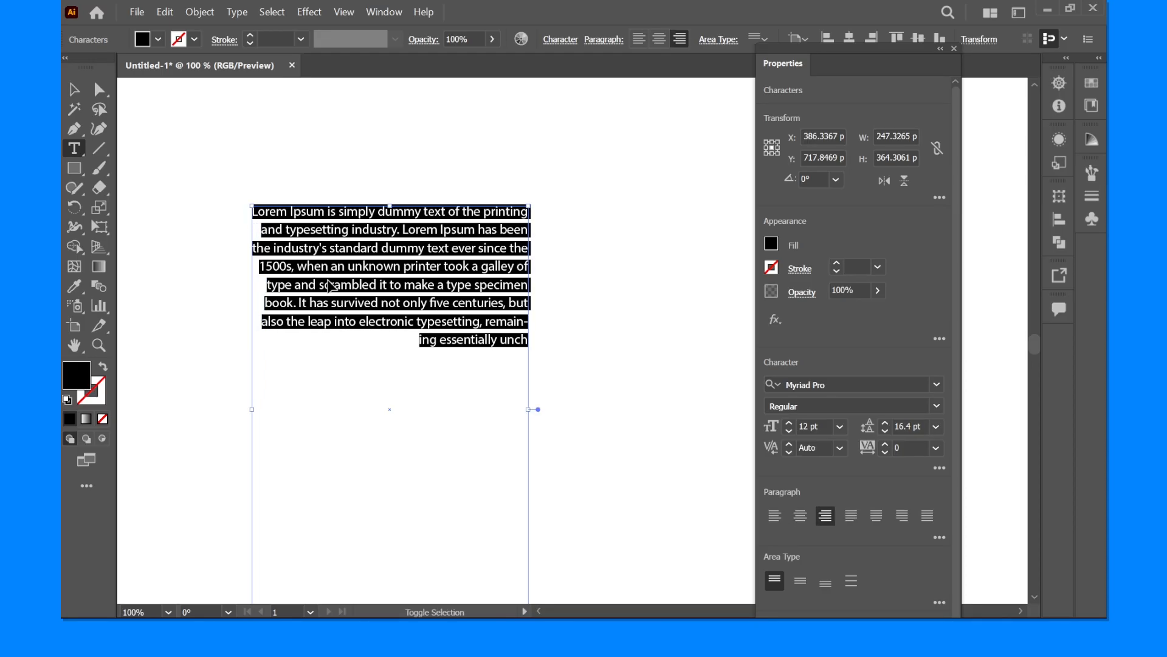
key("ctrl+shift+l")
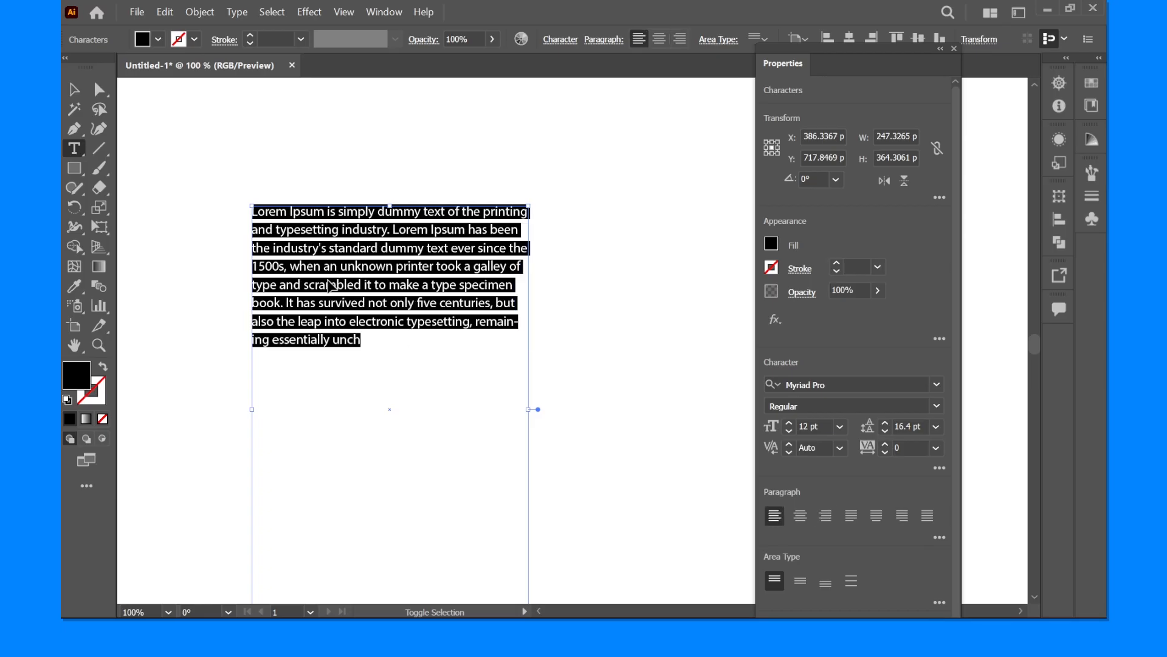
key("ctrl+shift+j")
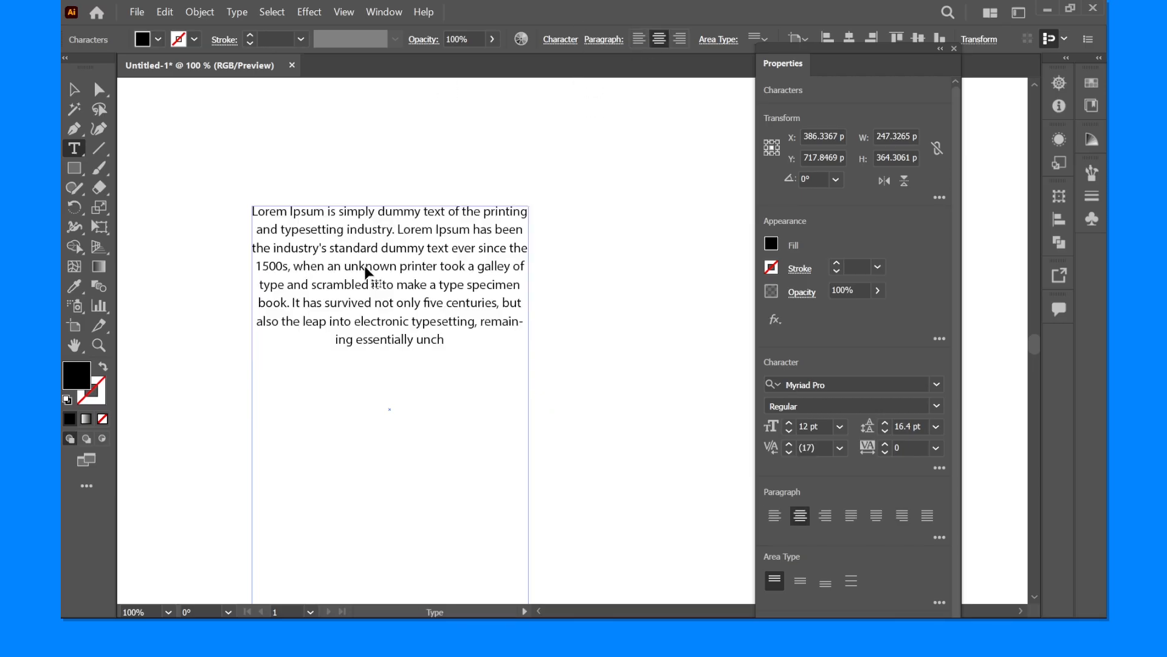
- Center the paragraph with only the word "unknown" selected, justify it with the whole frame selected, and deselect it
double_click(367, 267)
left_click(74, 89)
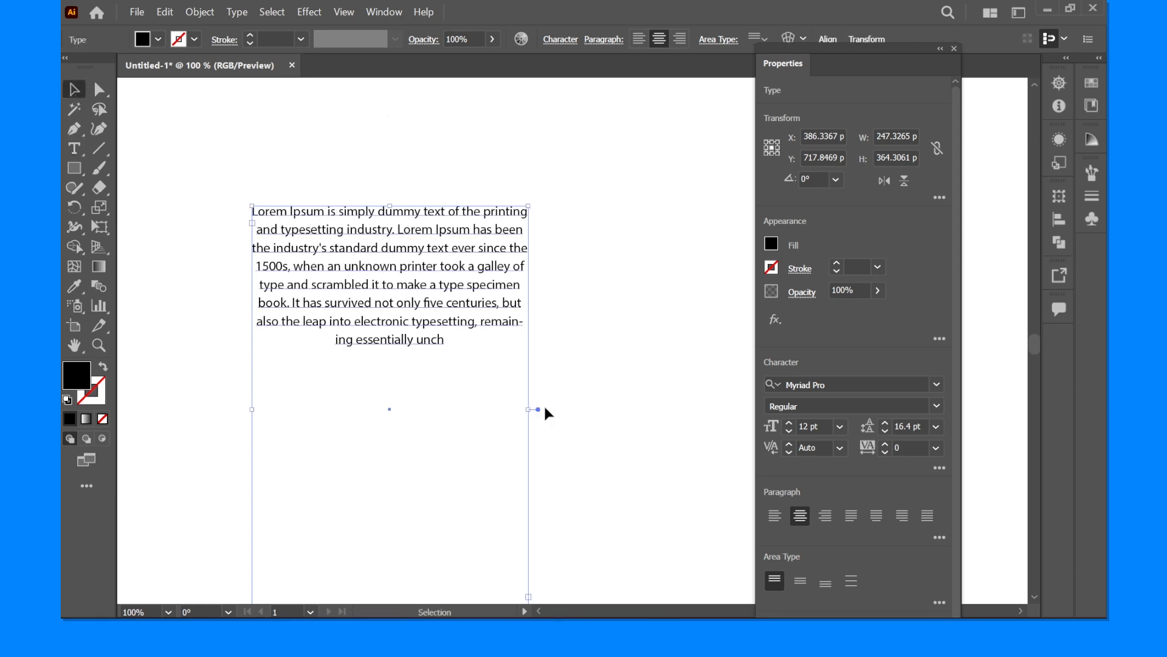
key("ctrl")
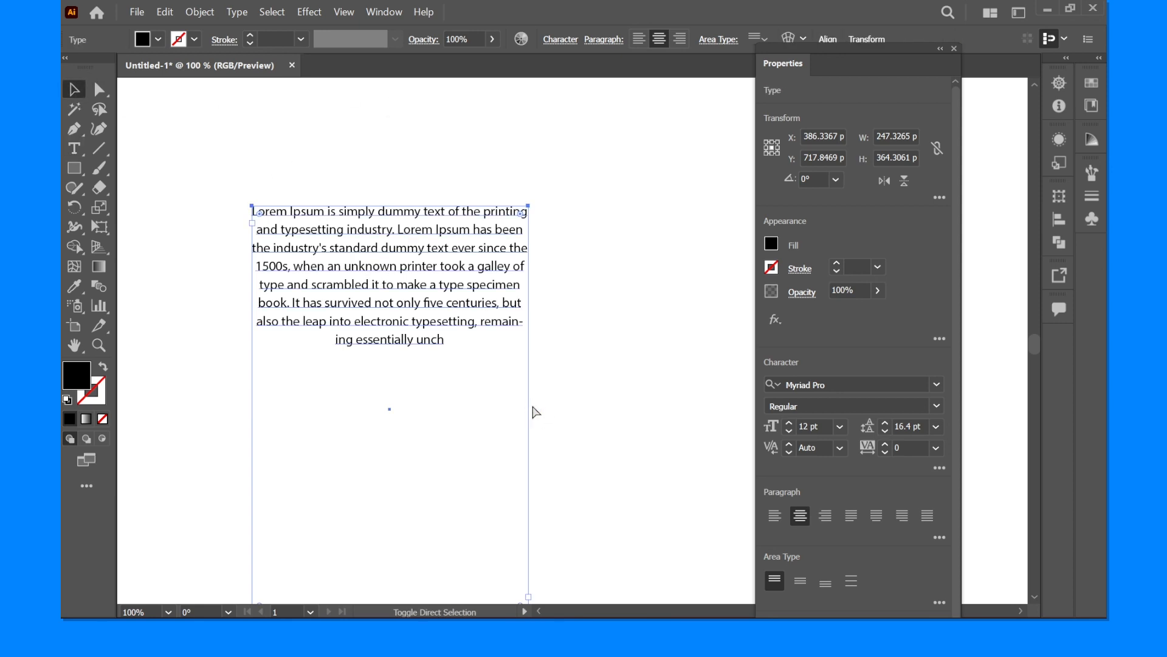
key("ctrl+shift+j")
key("ctrl+shift+a")
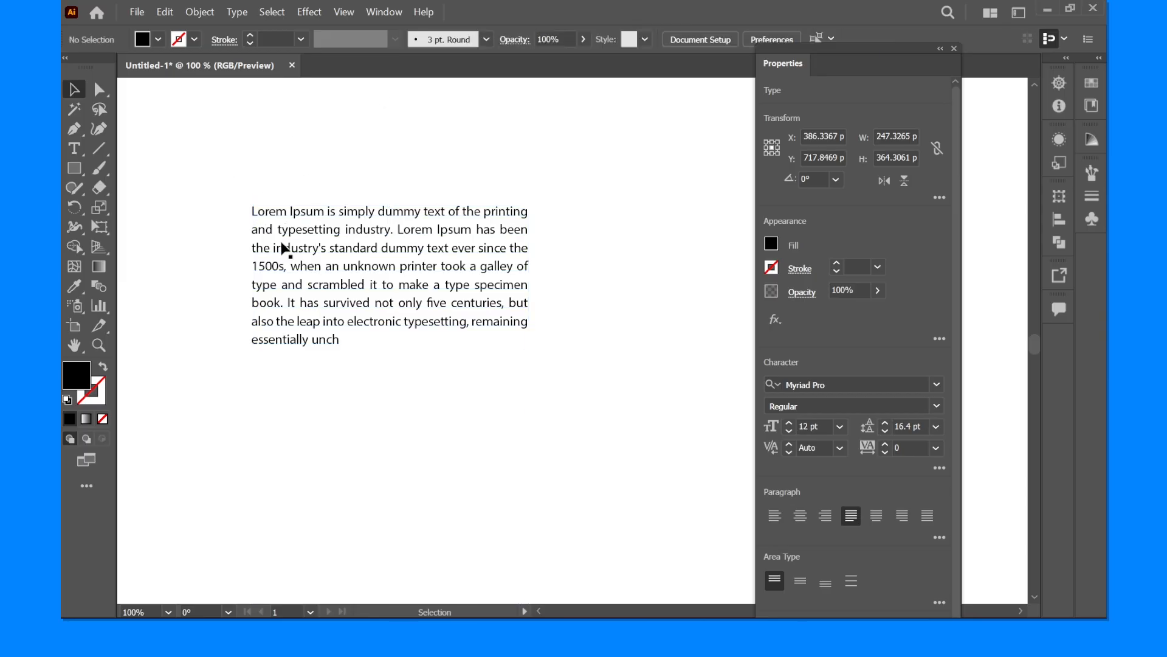
- Select the paragraph's text frame, shift it horizontally by about 2 px, and align its text left
left_click(285, 248)
key("ctrl+minus")
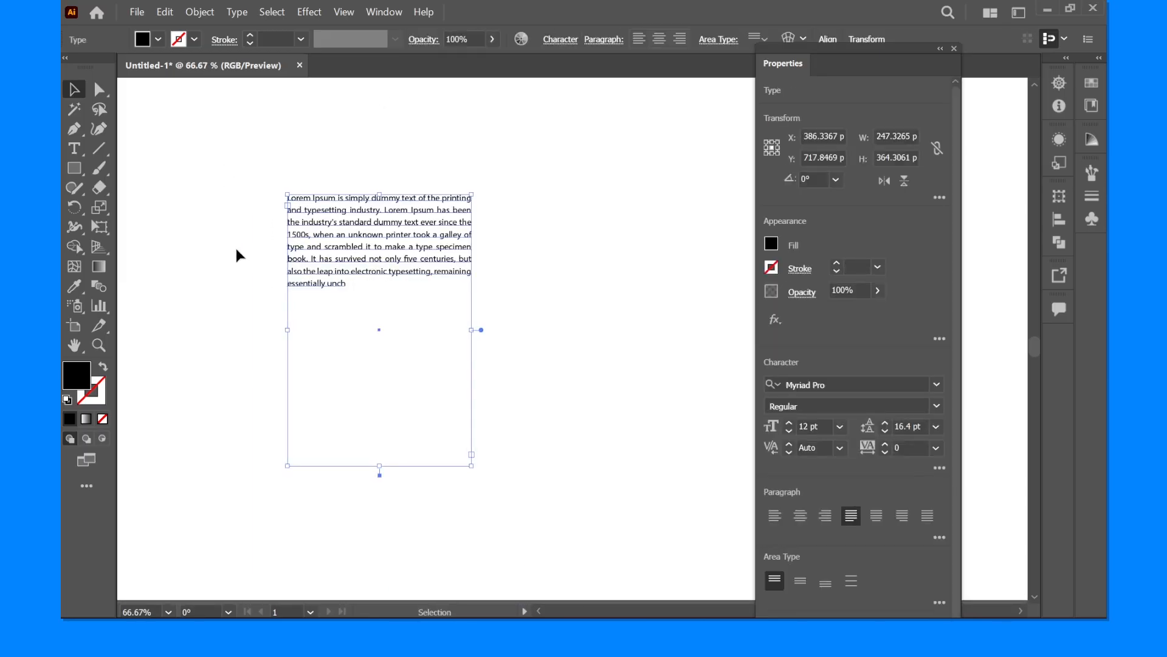
left_click(237, 255)
left_click(451, 263)
mouse_move(471, 330)
left_mouse_down()
mouse_move(619, 327)
mouse_move(473, 329)
left_mouse_up()
key("ctrl+shift+l")
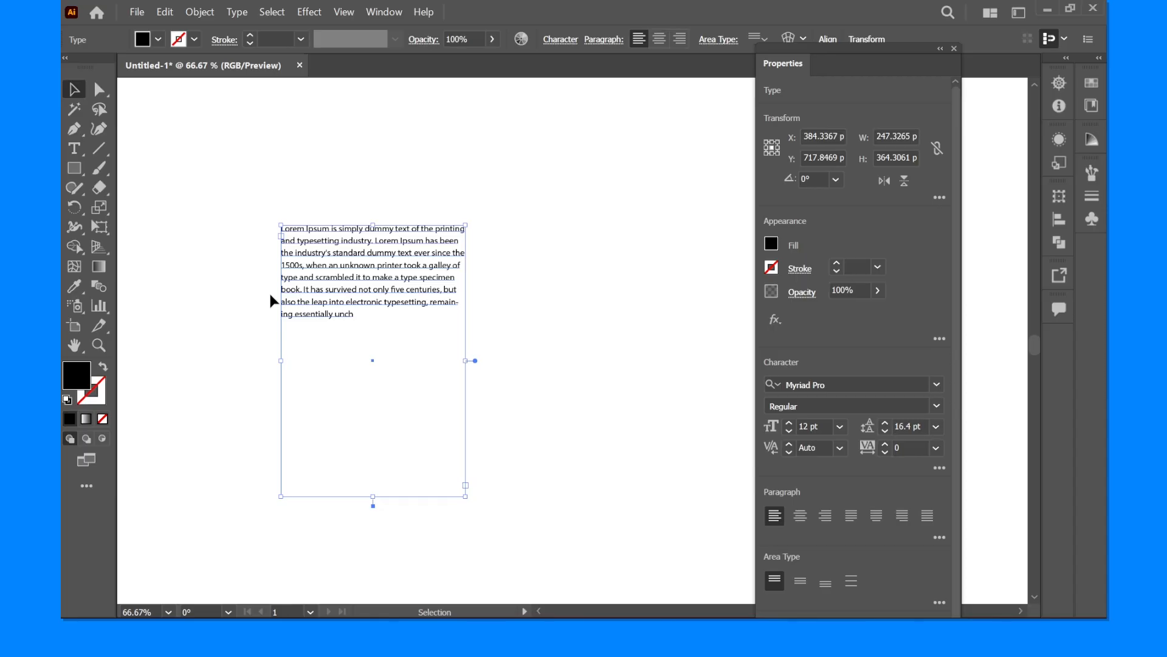
- Open the paragraph for text editing and select all of its text
double_click(346, 263)
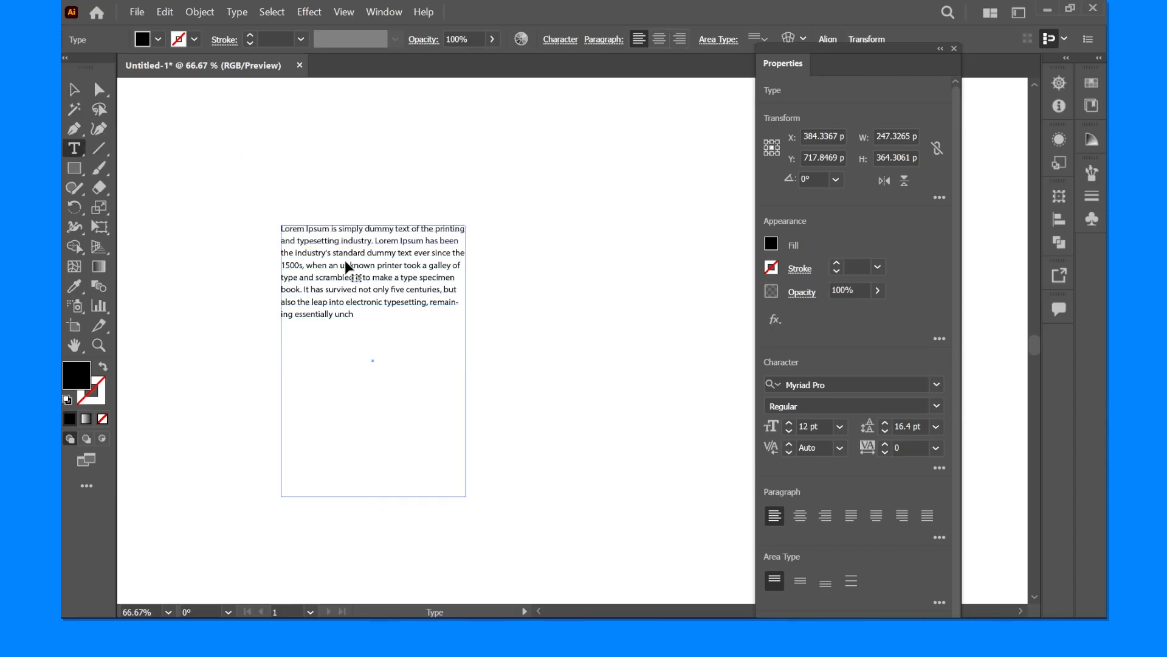
key("ctrl+a")
scroll(346, 263, "up", 1)
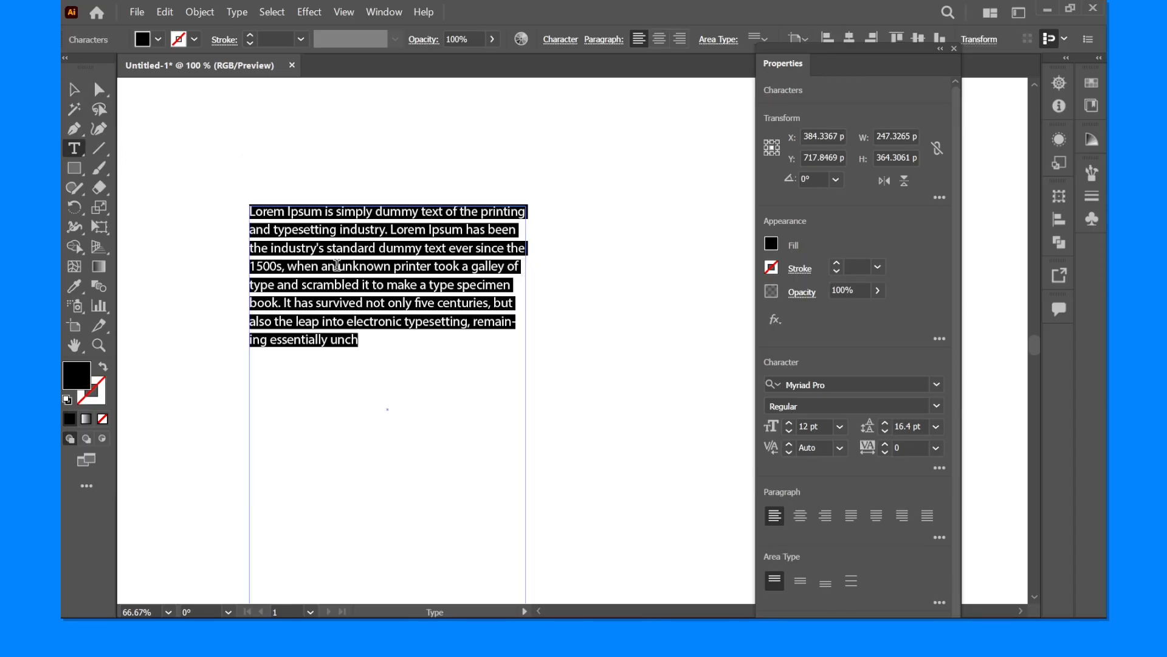
- Starting before the first word, extend the text selection line by line to the end of the paragraph
left_click(253, 213)
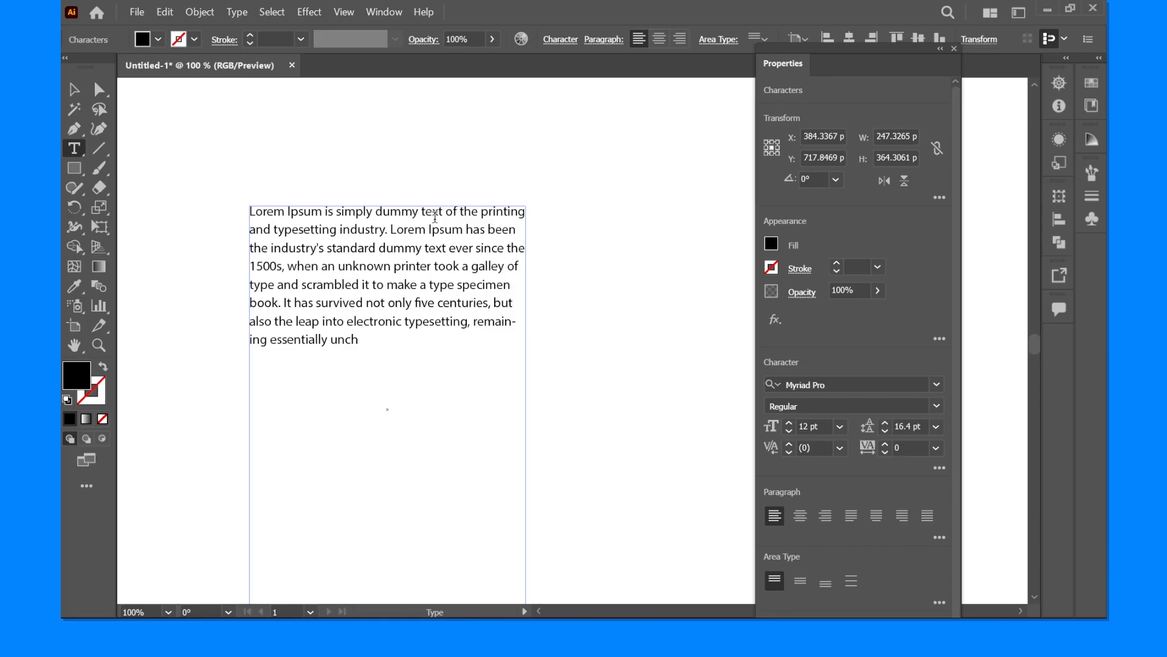
key("shift+Down")
key("shift+Down")
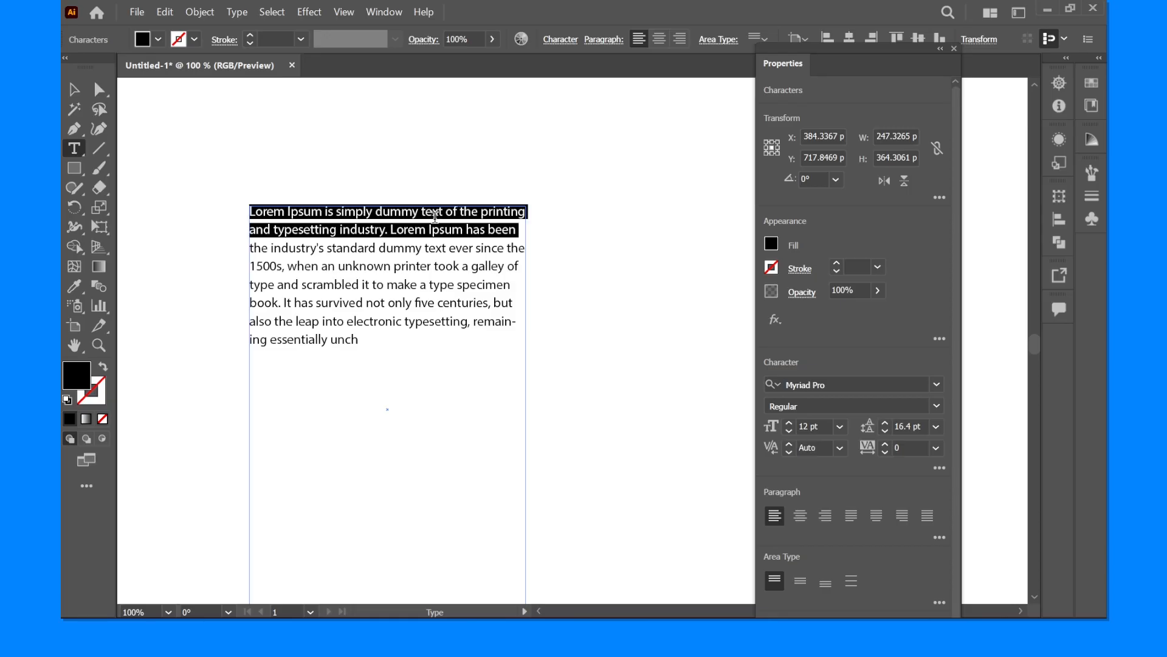
key("shift+Down")
key("shift+Down")
key("shift+Down")
key("shift+Down")
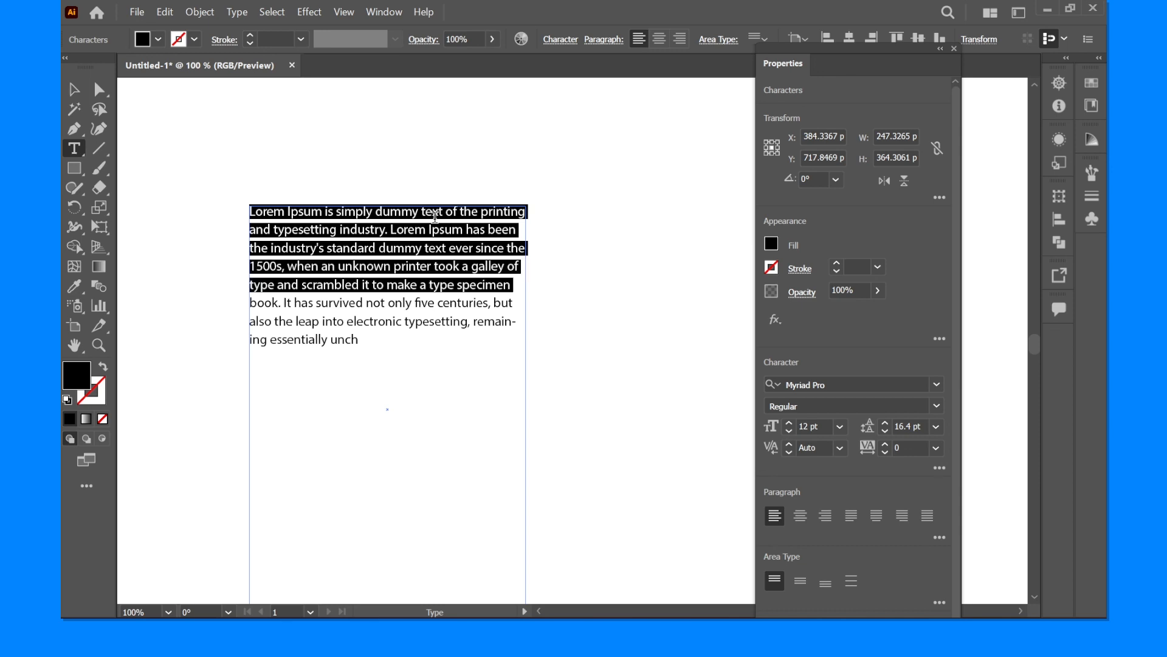
key("shift+Down")
key("shift+Up")
key("shift+Down")
key("shift+Down")
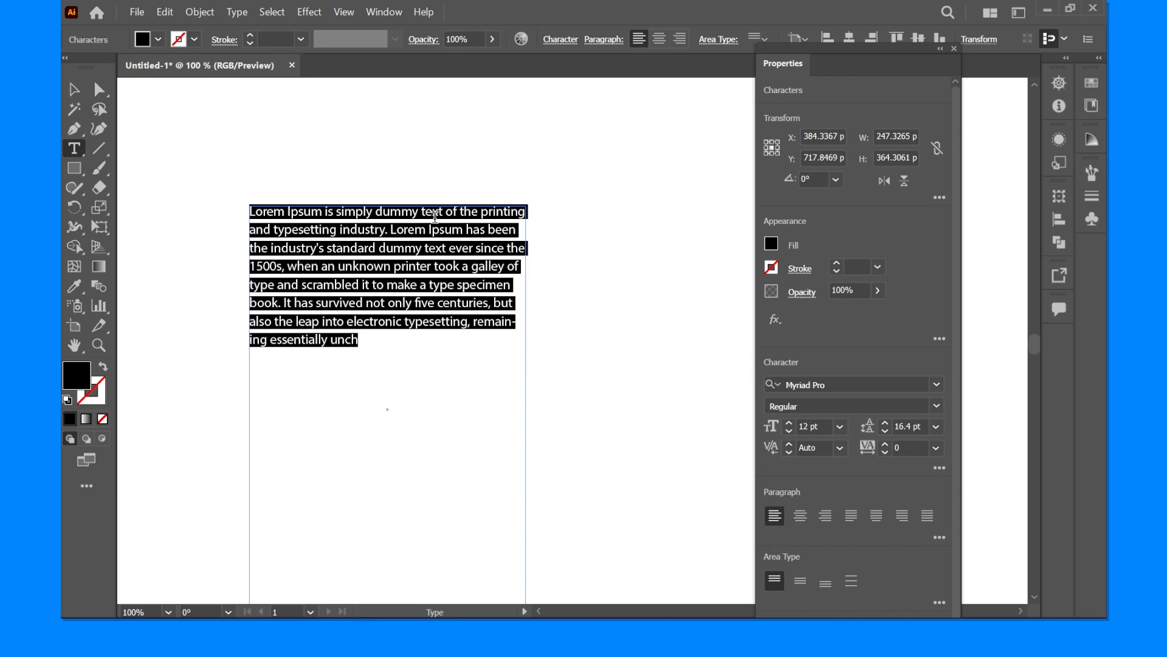
- Shrink the selection line by line back to the start of the paragraph
key("shift+Up")
key("shift+Up")
key("shift+Up")
key("shift+Up")
key("shift+Up")
key("shift+Up")
key("shift+Up")
key("shift+Up")
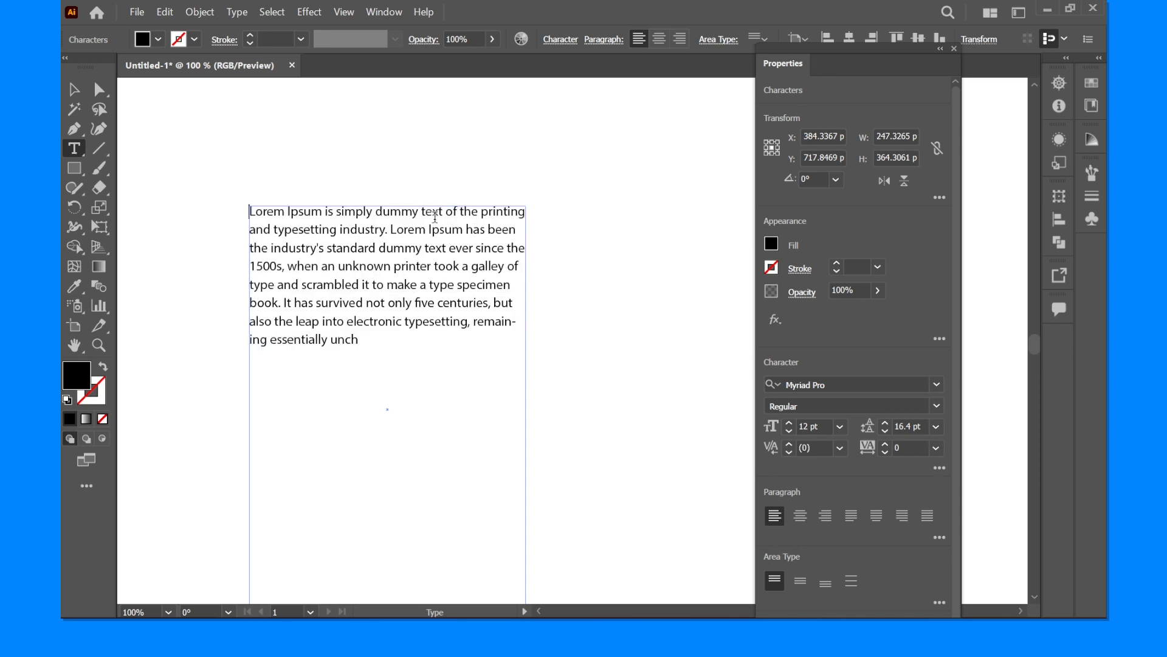
- Extend the selection word by word through the opening words of the paragraph, starting with "Lorem"
key("space")
key("shift+Right")
key("shift+Right")
key("shift+Right")
key("shift+Right")
key("shift+Right")
key("shift+Right")
key("shift+Right")
key("shift+Right")
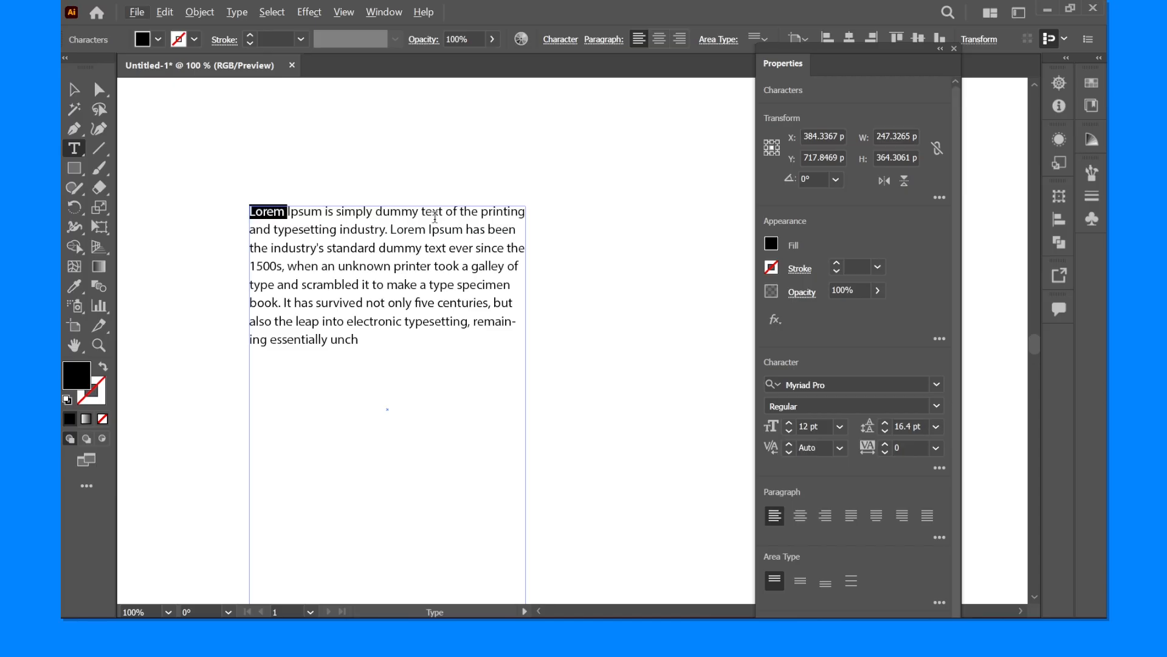
key("shift+Right")
key("shift+Right")
key("shift+Right")
key("shift+Right")
key("shift+Right")
key("shift+Right")
key("shift+Right")
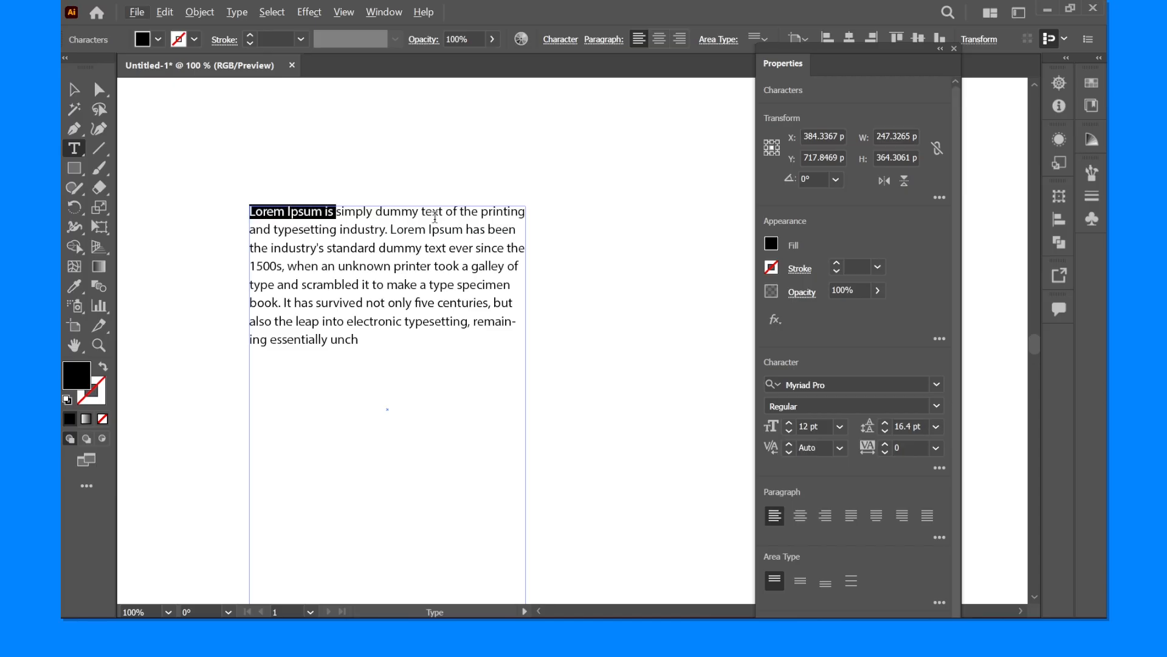
key("shift+Right")
key("shift+Right")
key("shift+Right")
key("shift+Right")
key("shift+Right")
key("shift+Right")
key("shift+Right")
key("shift+Right")
- Extend the selection downward line by line until it reaches the end of the paragraph
key("shift+Down")
key("shift+Down")
key("shift+Down")
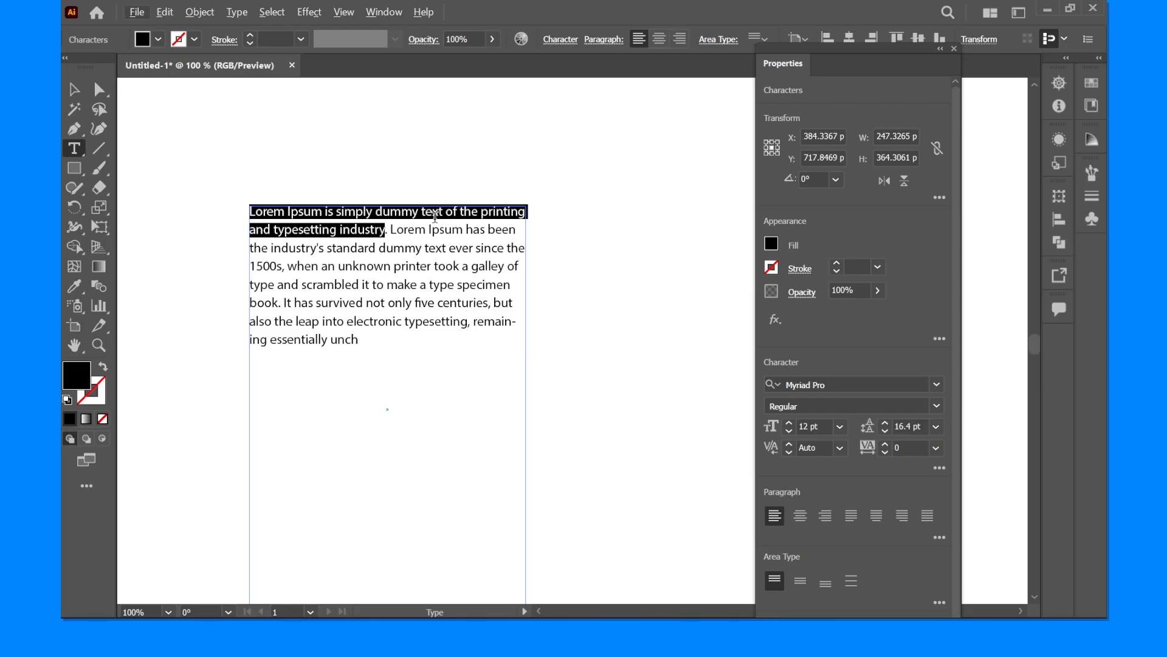
key("shift+Down")
key("shift+Down")
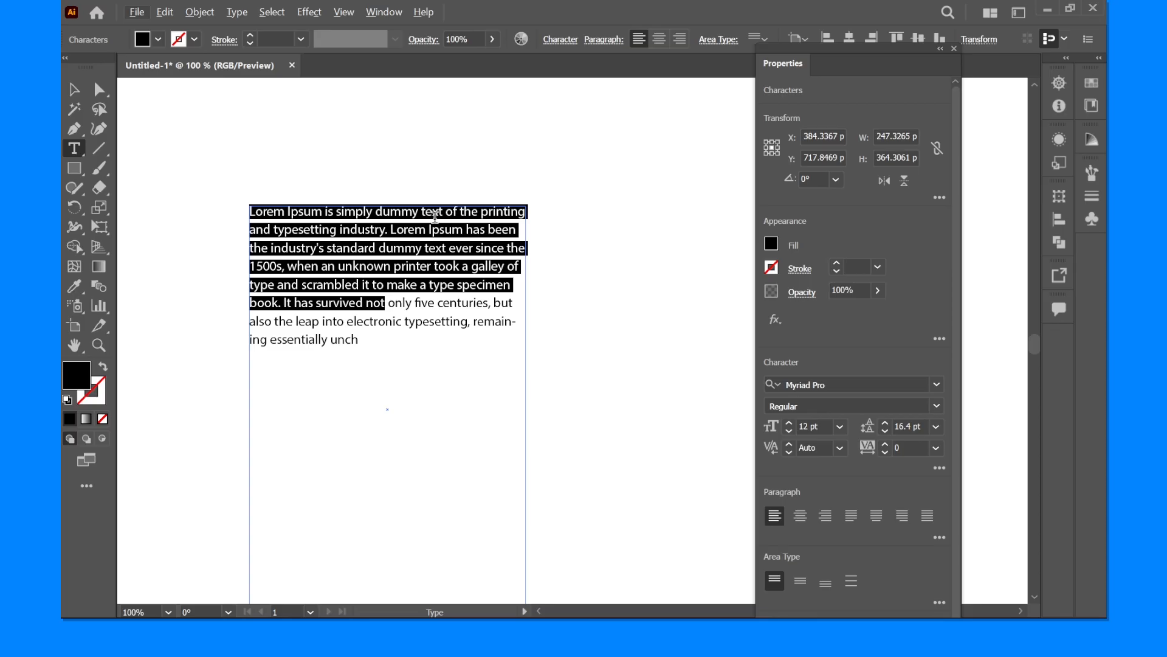
key("shift+Down")
key("shift+Down")
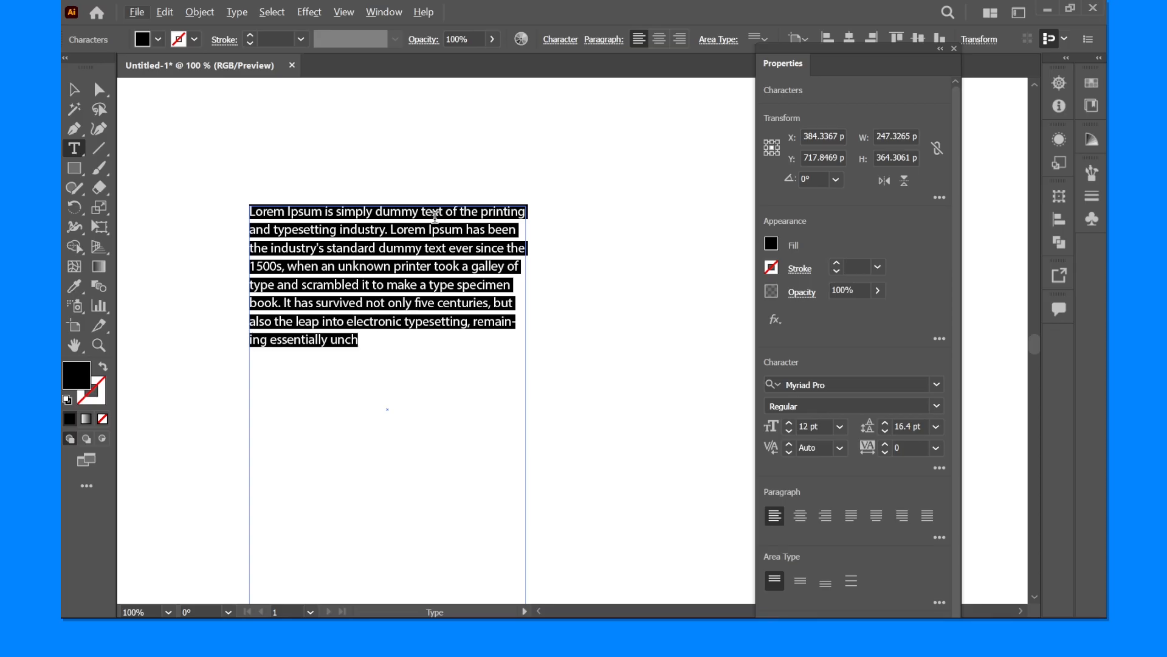
- Shrink the selection from the end of the paragraph back to the line beginning "also the leap"
key("shift+Up")
key("shift+Down")
key("shift+Left")
key("shift+Left")
key("shift+Left")
key("shift+Left")
key("shift+Up")
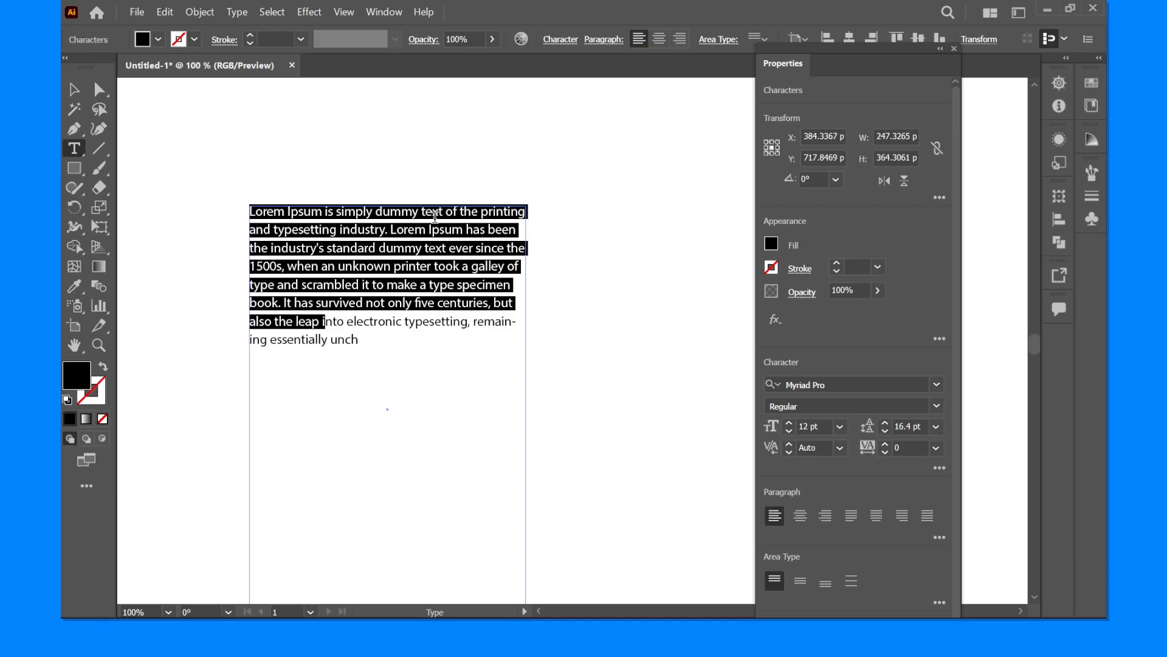
- Extend the selection forward again, select the whole paragraph, and leave text editing
key("shift+Right")
key("shift+Right")
key("shift+Right")
key("shift+Right")
key("shift+Right")
key("shift+Right")
key("shift+Right")
key("shift+Right")
key("shift+Right")
key("shift+Right")
key("shift+Right")
key("shift+Right")
key("ctrl+a")
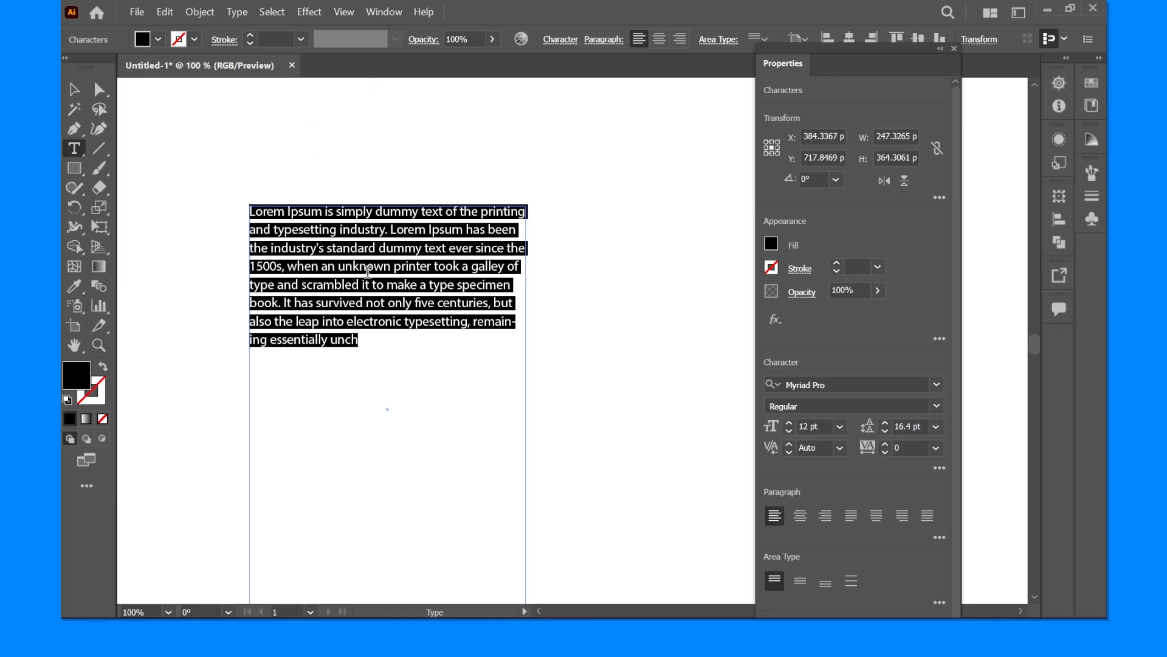
key("ctrl")
key("Escape")
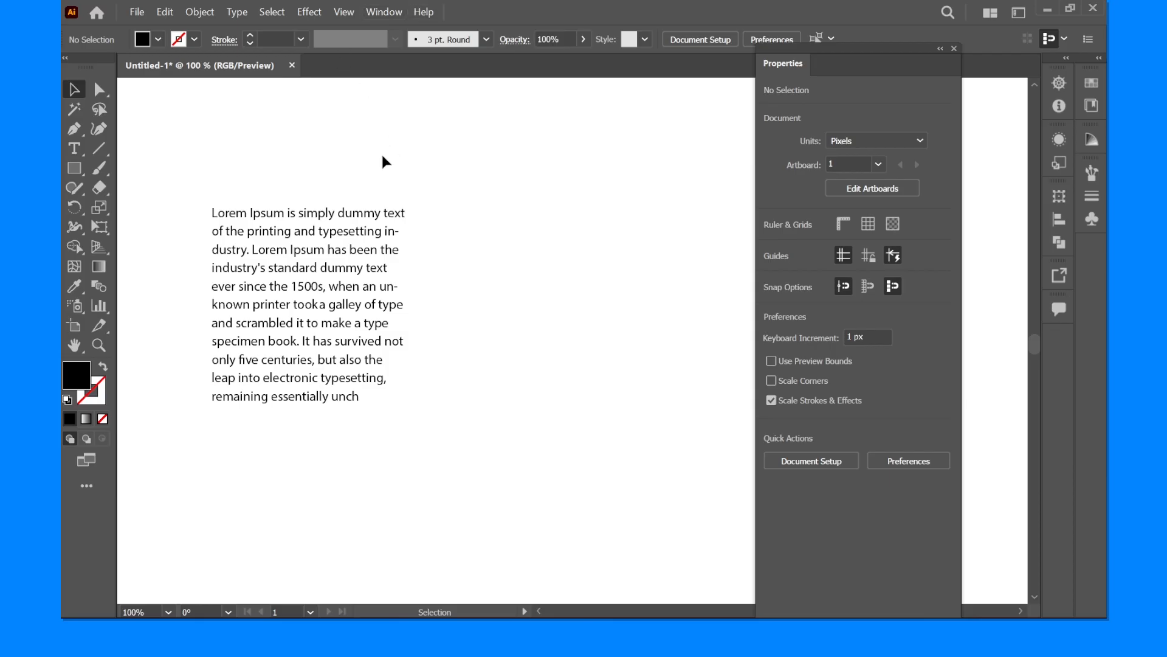
left_click_drag(443, 218, 245, 461)
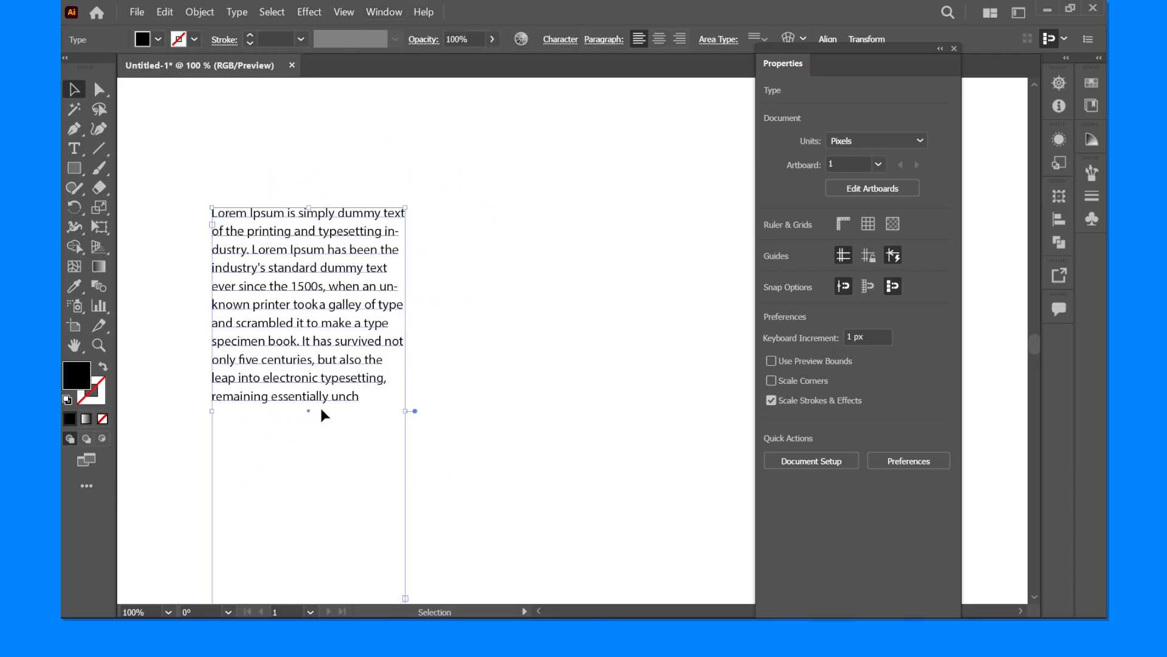
left_click(480, 286)
key("space")
left_click_drag(475, 309, 469, 322)
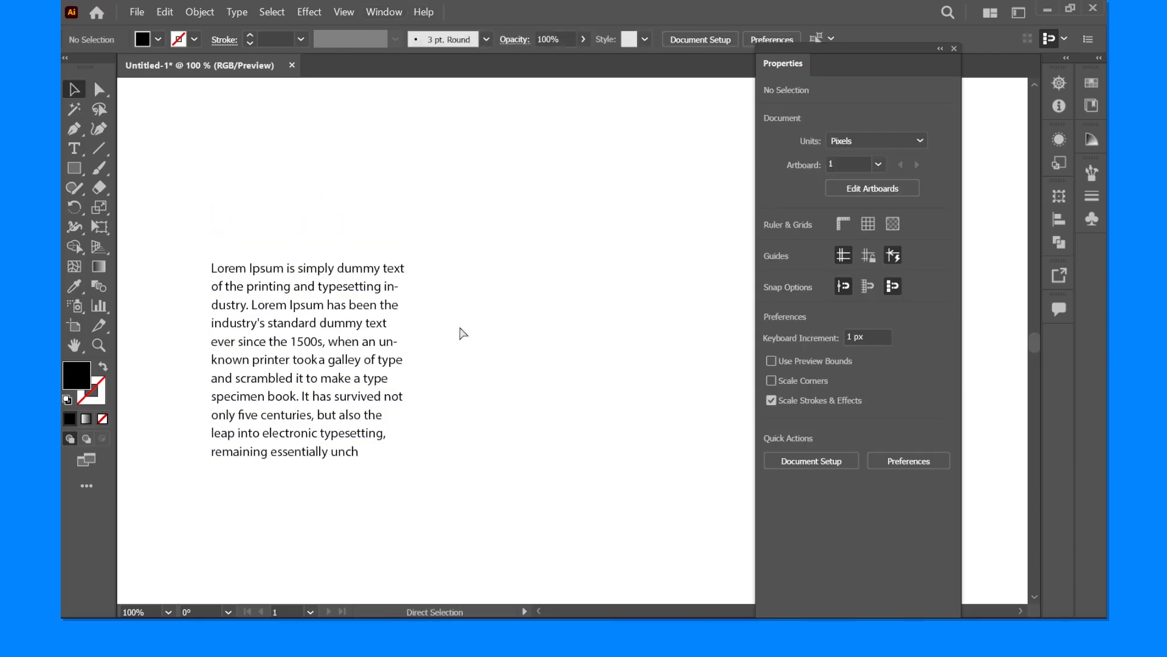
- With the character options open, apply All Caps to the paragraph's text frame and switch it back off
key("ctrl+t")
left_click_drag(318, 156, 679, 254)
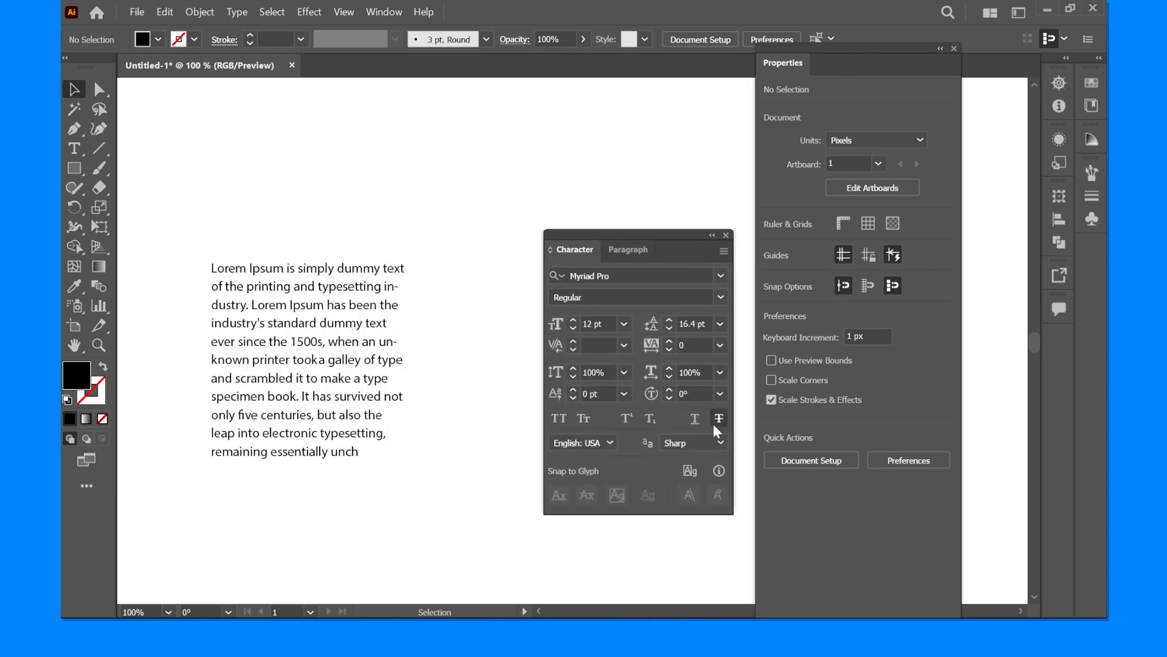
left_click_drag(220, 214, 484, 552)
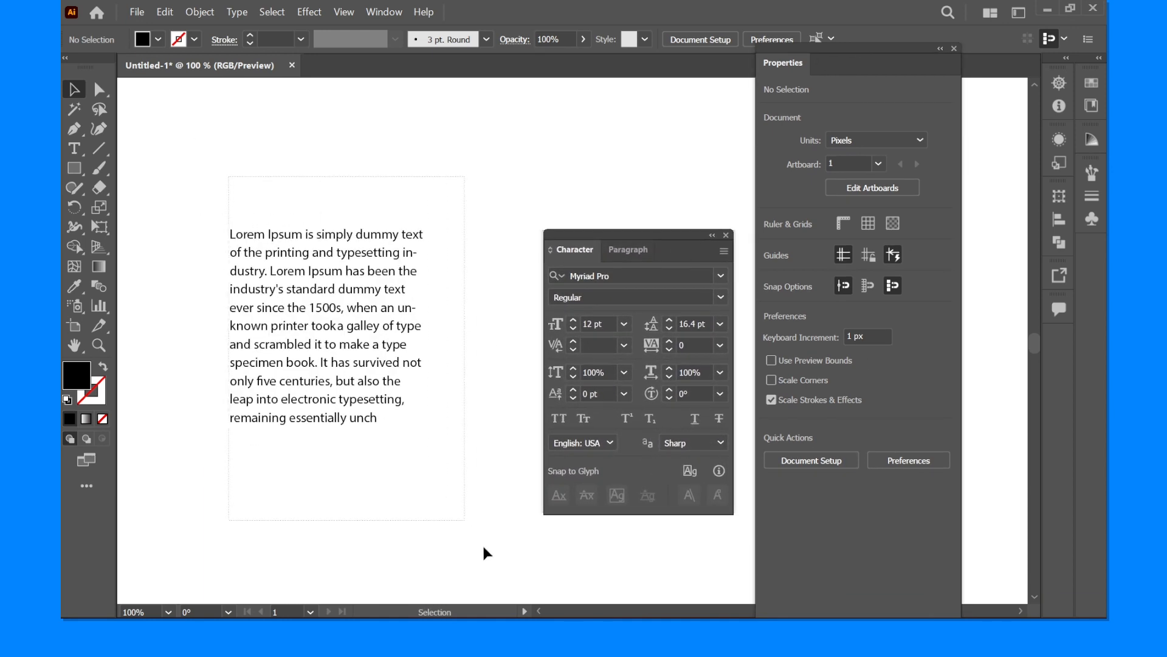
left_click(560, 419)
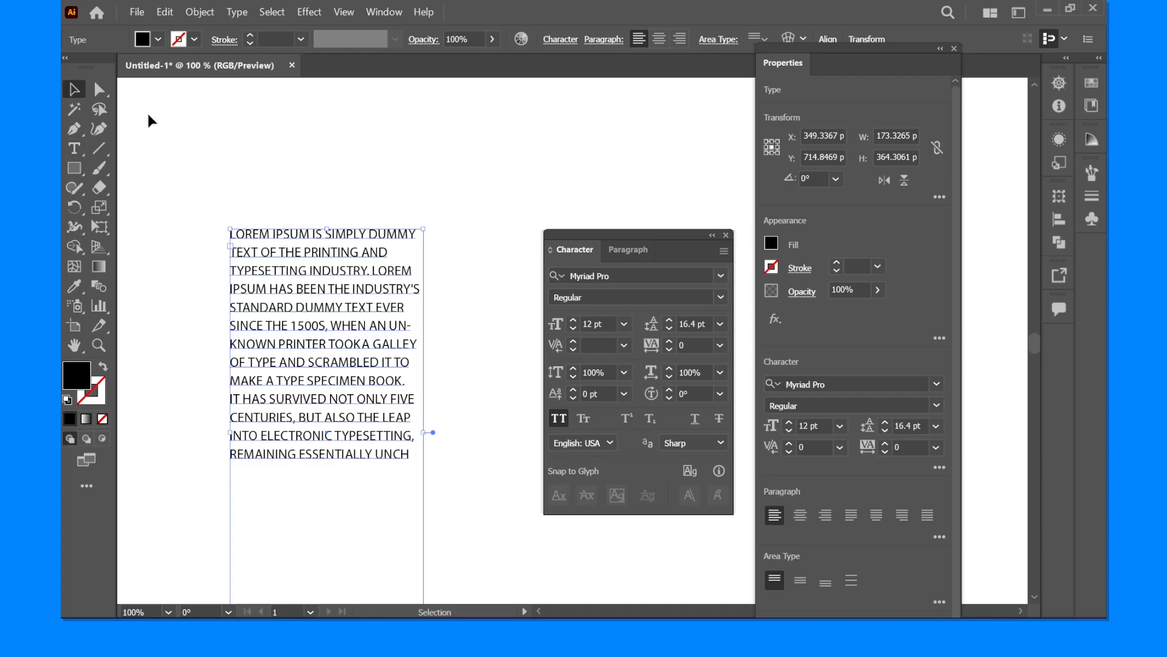
key("ctrl+shift+k")
key("v")
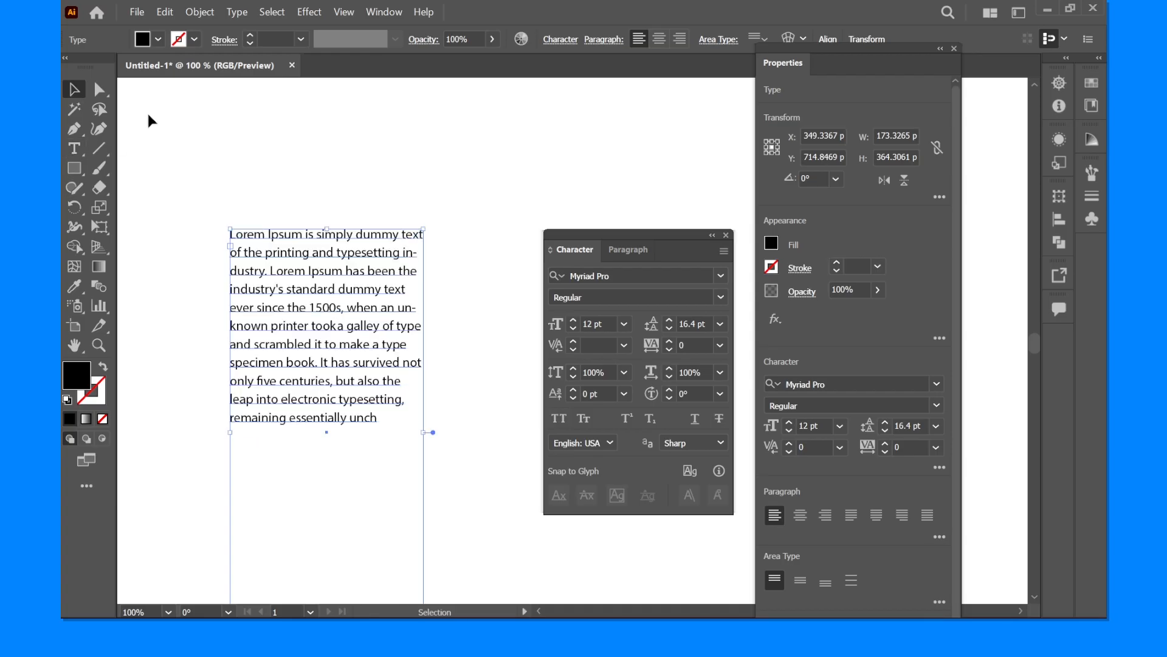
- Look at the paragraph and character options for the selected text and close their panel
key("ctrl+t")
key("ctrl+t")
left_click(644, 253)
left_click(582, 250)
left_click(726, 235)
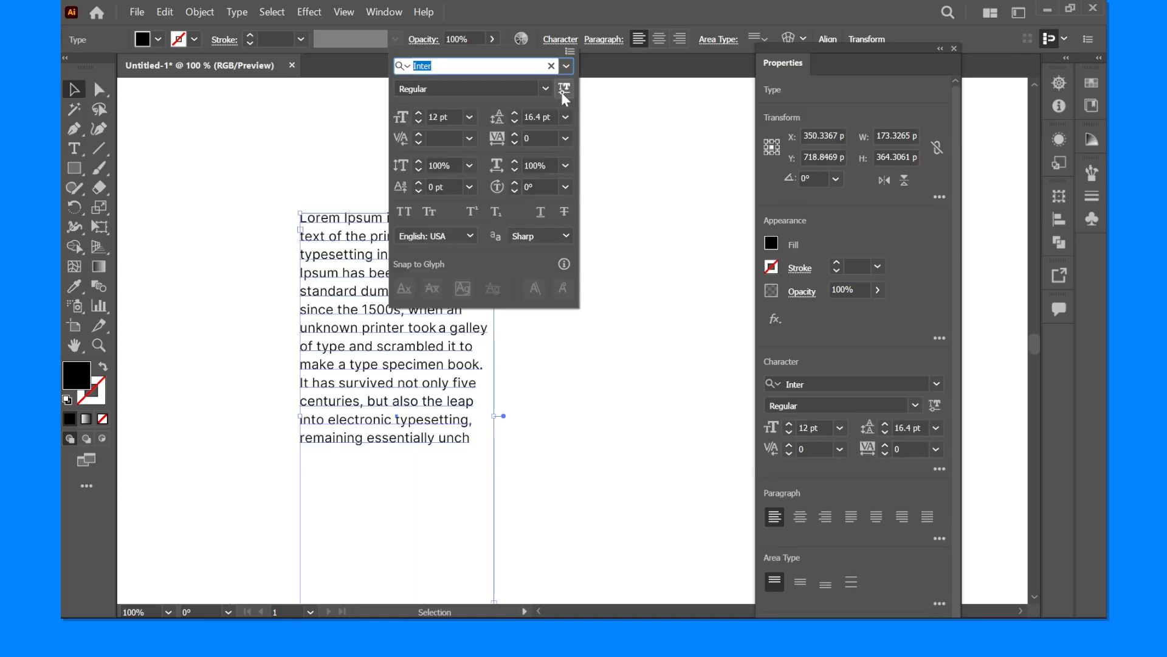
- Close the character options and widen the paragraph's text frame to about 219 px, leaving the frame selected
key("ctrl+t")
left_click(254, 211)
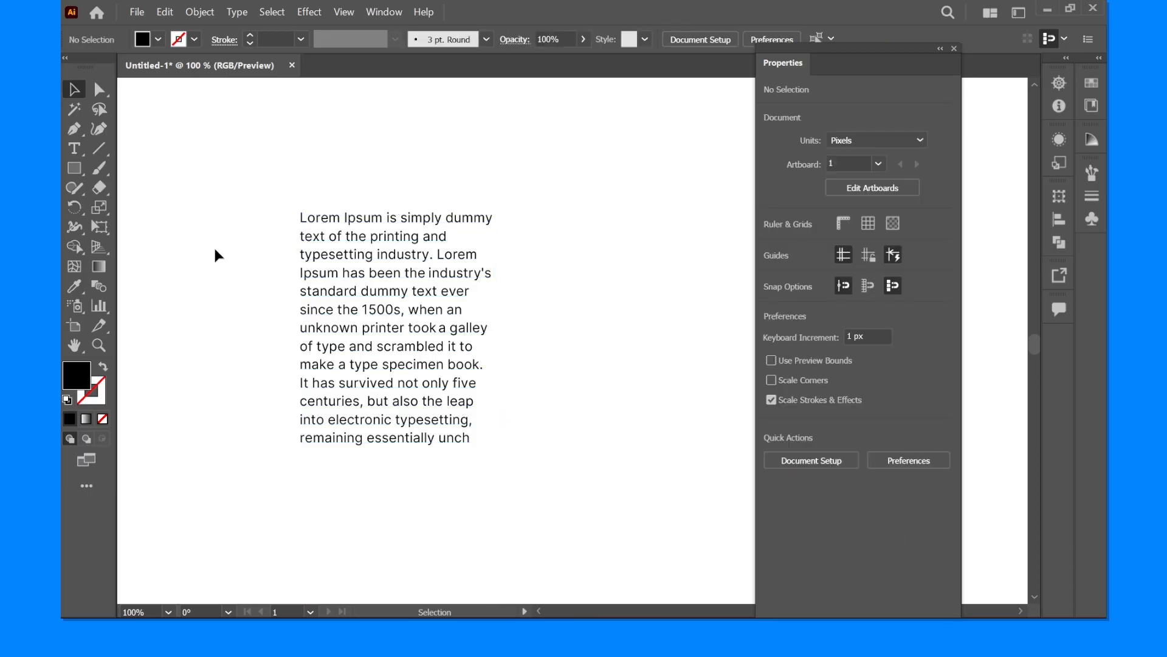
left_click_drag(373, 302, 378, 302)
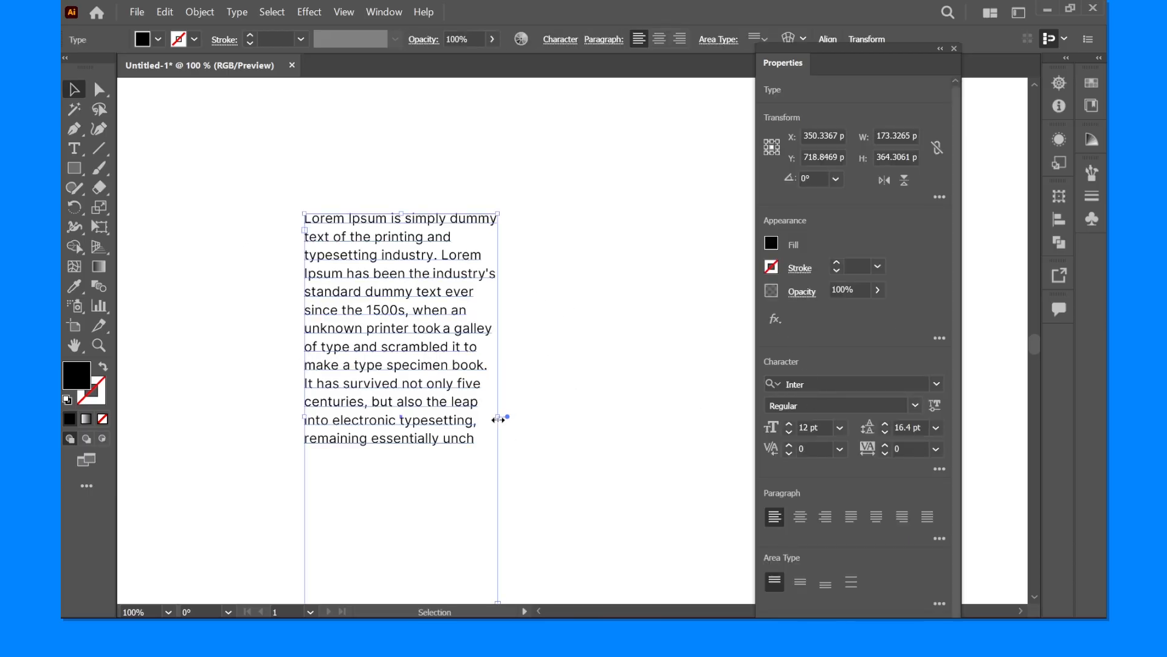
left_click_drag(498, 419, 550, 409)
left_click(219, 276)
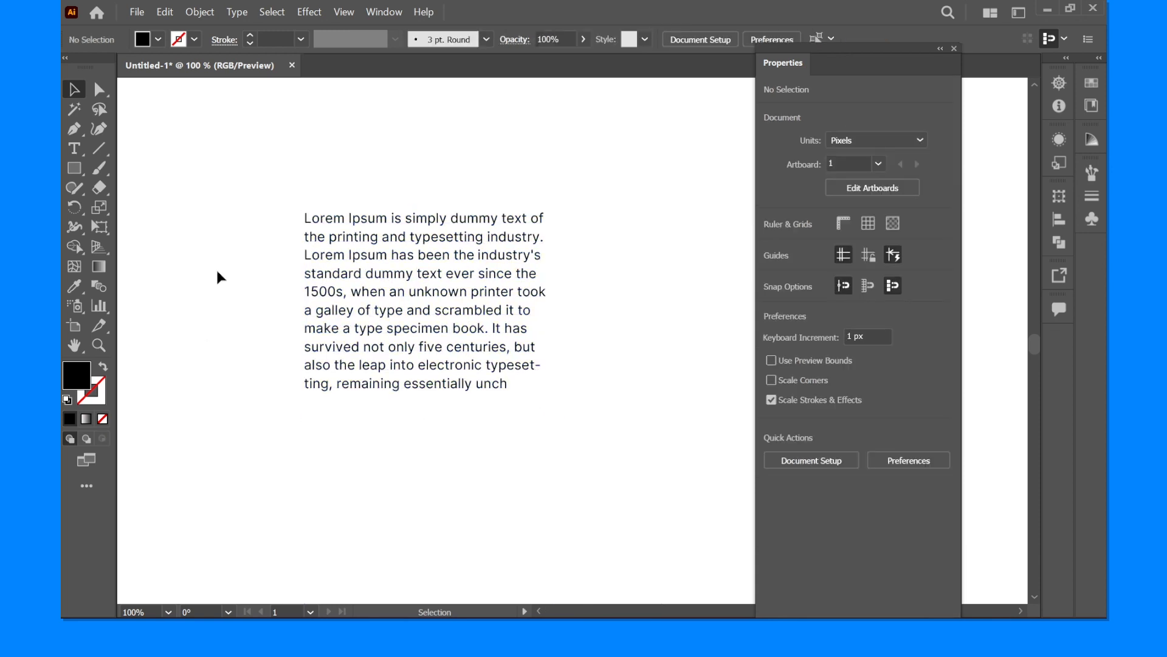
left_click(414, 263)
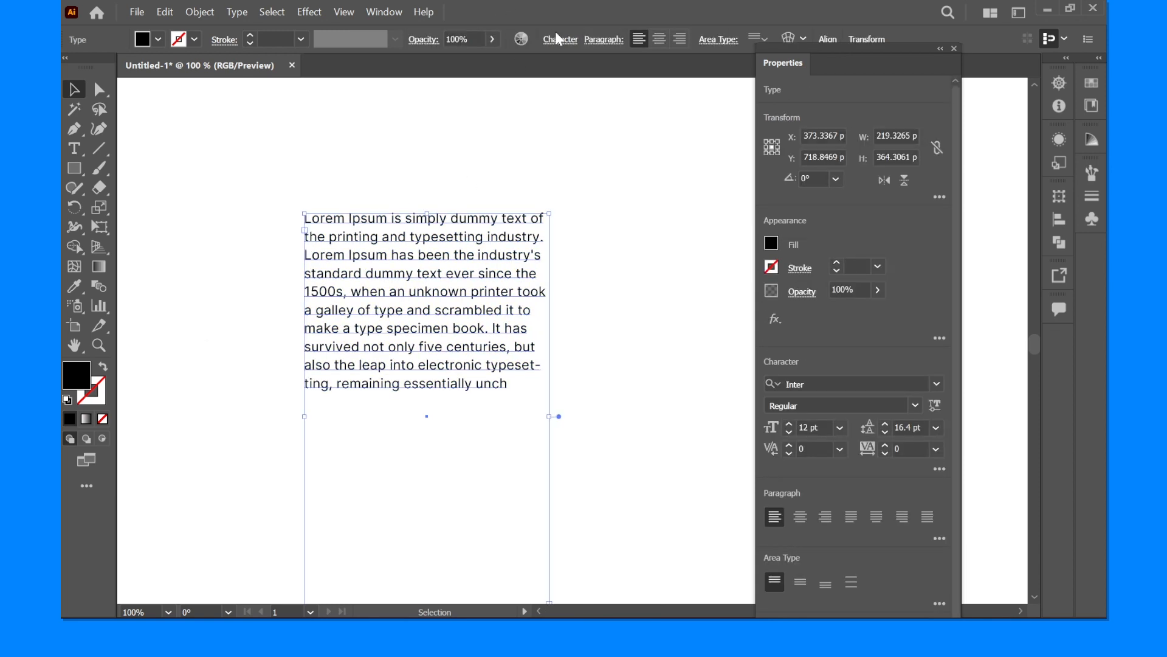
- Adjust the paragraph's variable font weight to about 596 and slant to about -4, and deselect the text frame
left_click(569, 39)
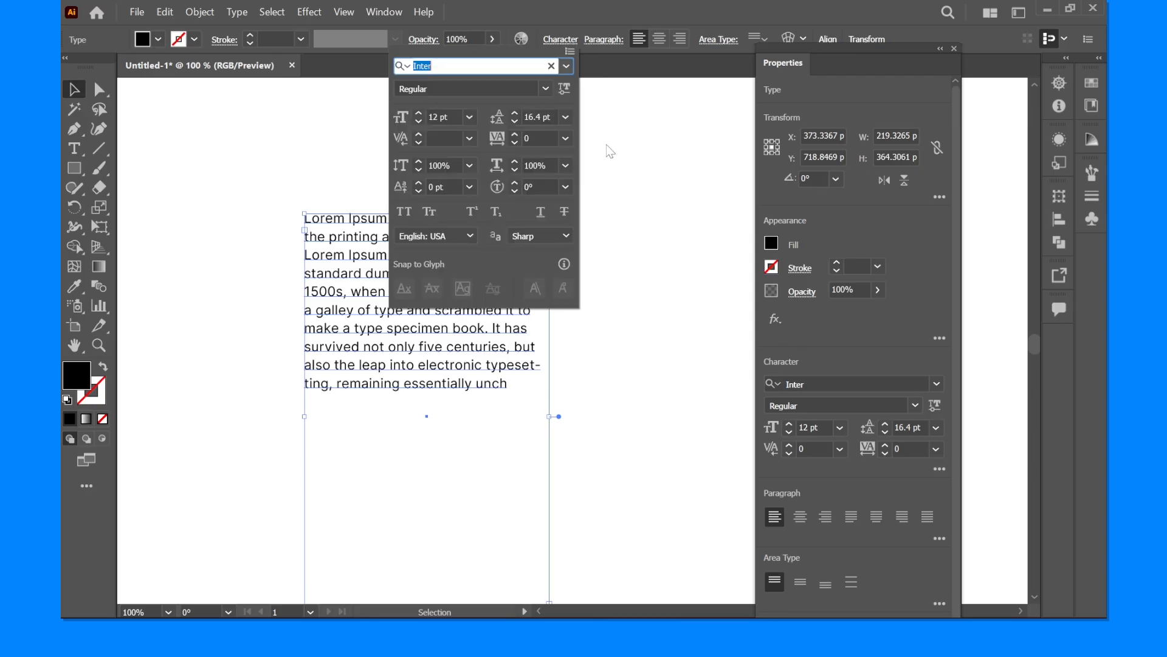
left_click(565, 89)
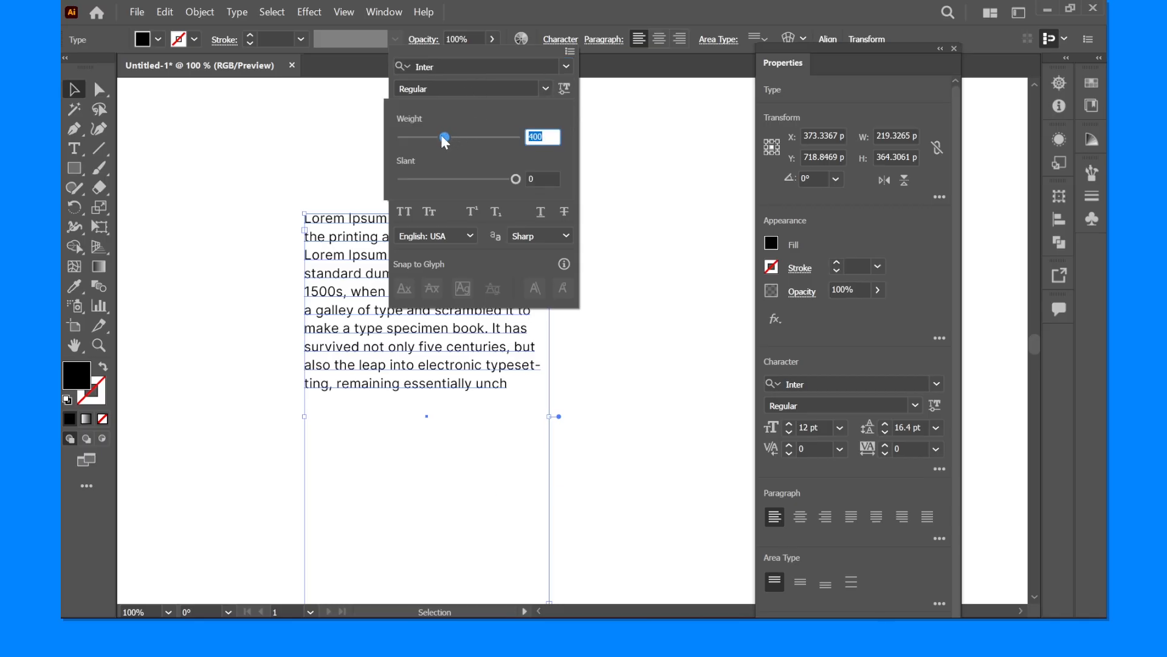
left_click_drag(441, 136, 474, 138)
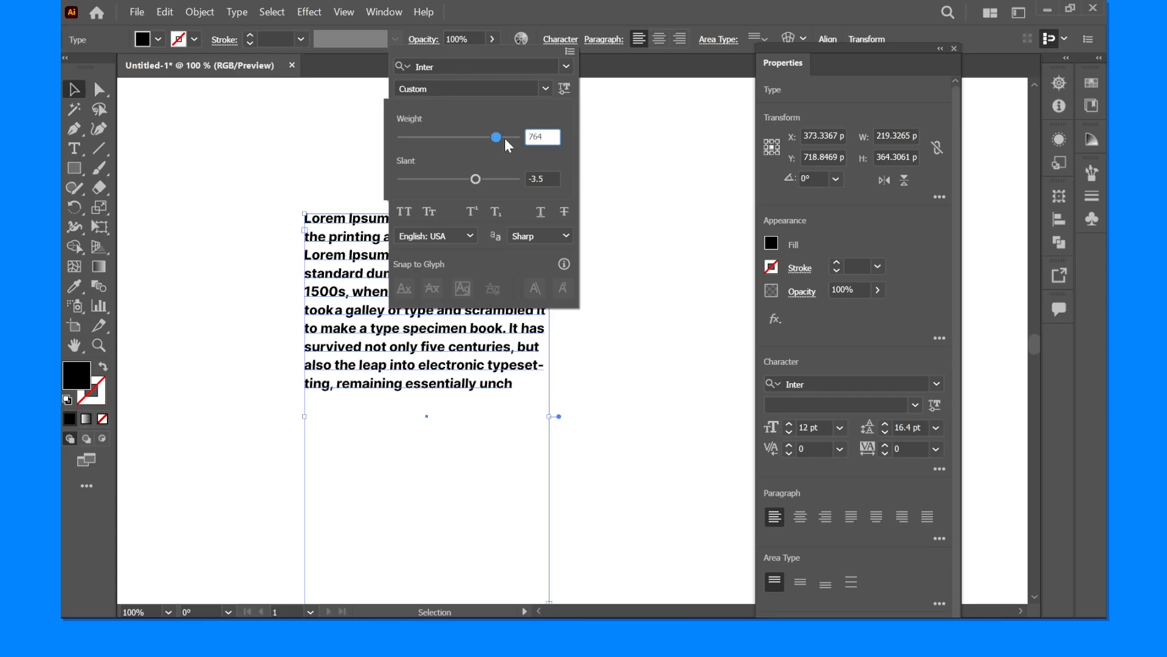
left_click_drag(494, 142, 466, 139)
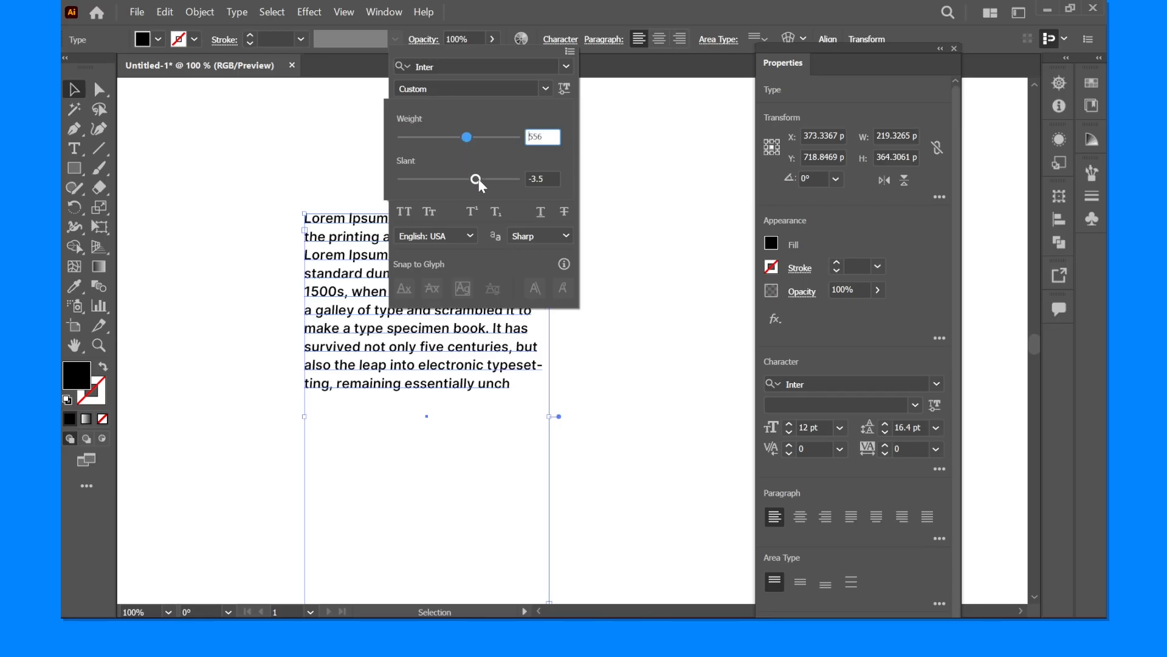
left_click_drag(479, 179, 476, 143)
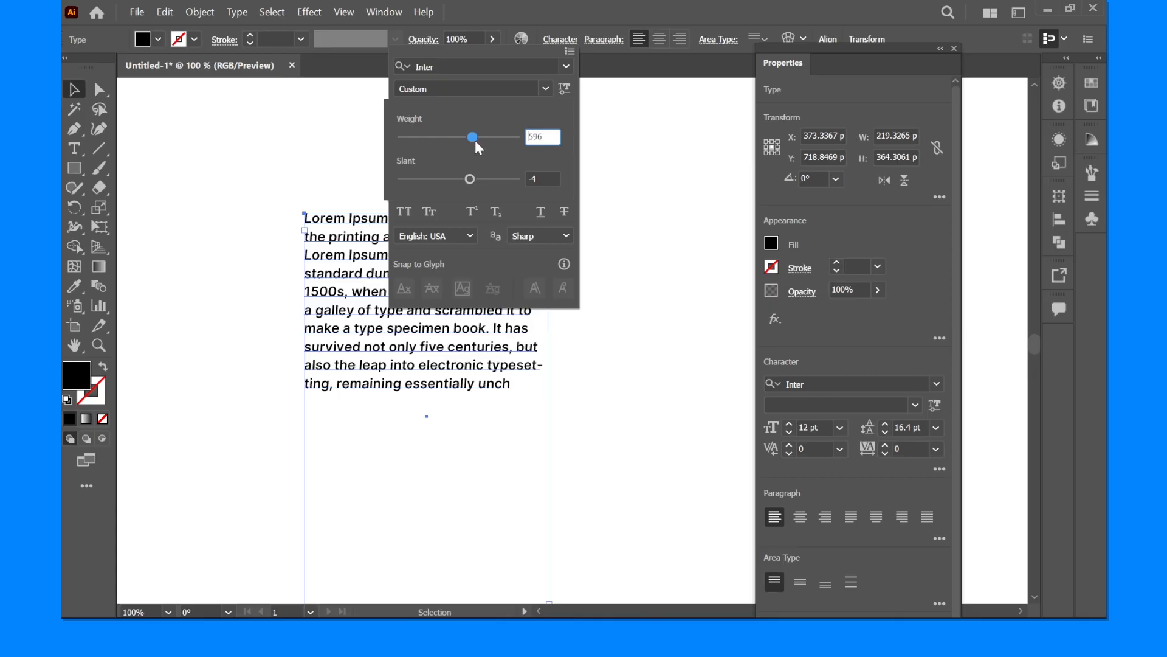
left_click(241, 178)
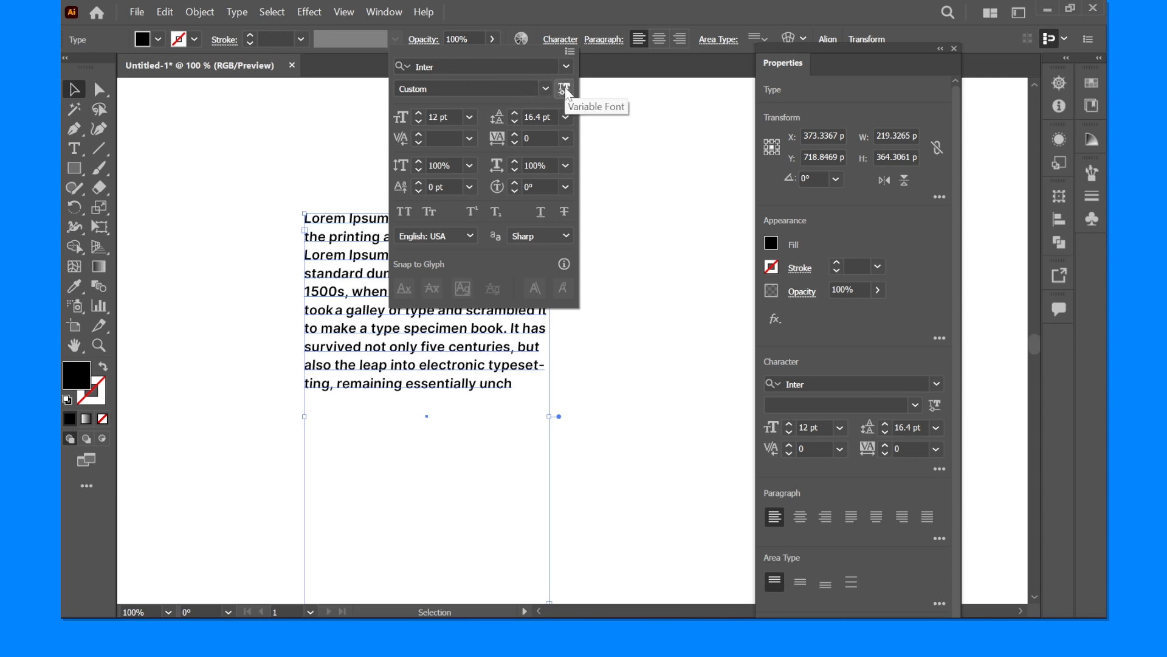
left_click(302, 178)
left_click_drag(320, 200, 274, 209)
left_click(479, 156)
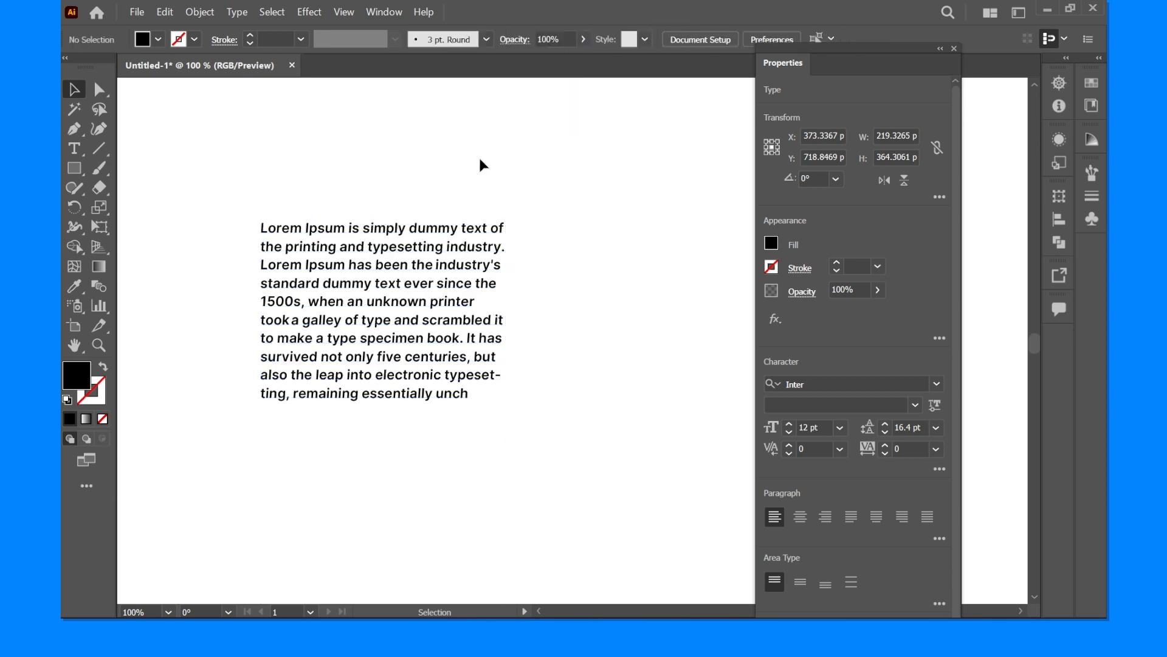
- Widen the paragraph's text frame to about 465 px and deselect it
left_click(317, 325)
scroll(359, 399, "down", 1)
left_click_drag(360, 398, 361, 282)
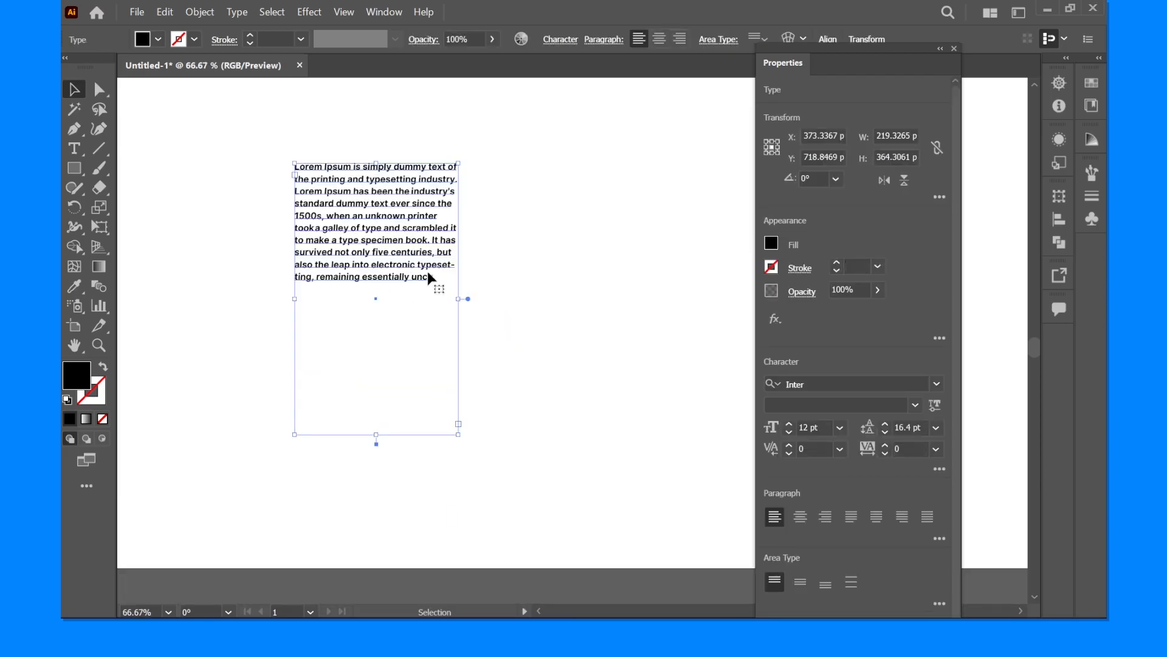
scroll(428, 271, "up", 1)
scroll(452, 276, "down", 1)
left_click_drag(440, 298, 654, 334)
left_click(453, 170)
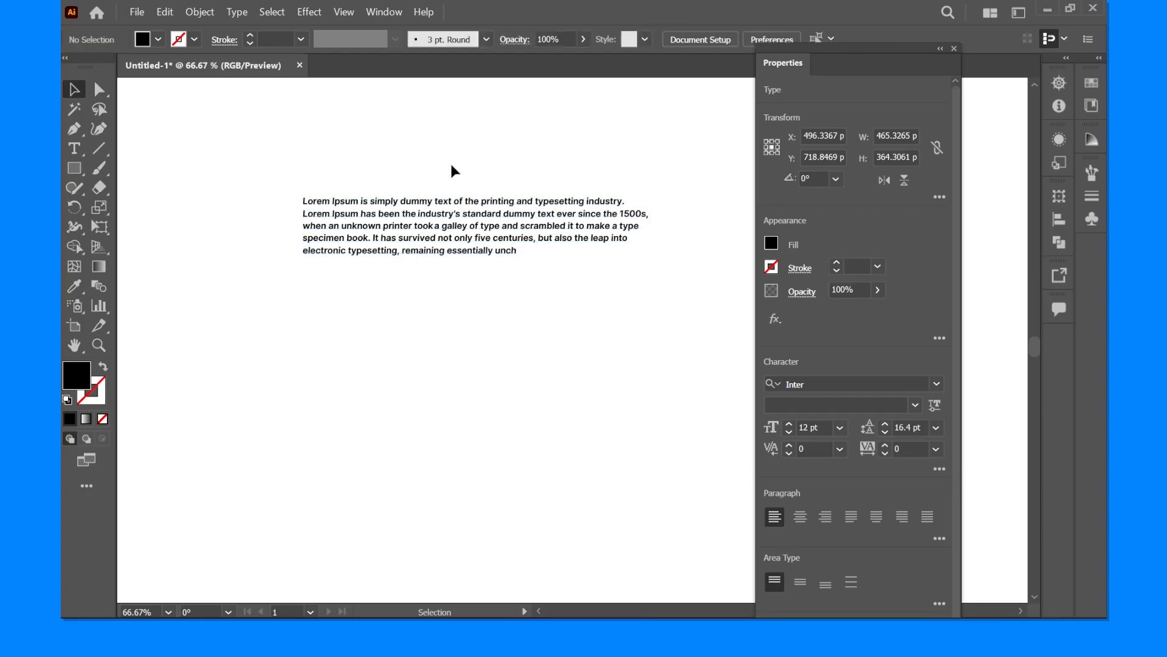
- Highlight only the initial letter L of the paragraph as editable text
left_click_drag(465, 162, 371, 319)
scroll(278, 256, "up", 1)
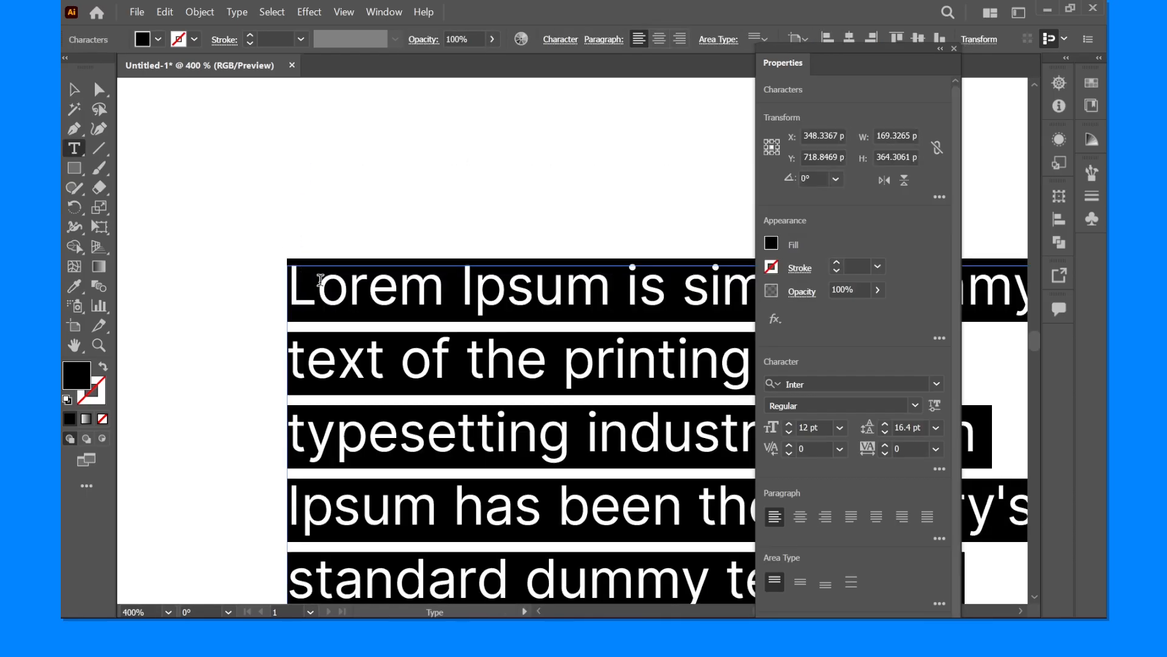
left_click_drag(321, 281, 289, 269)
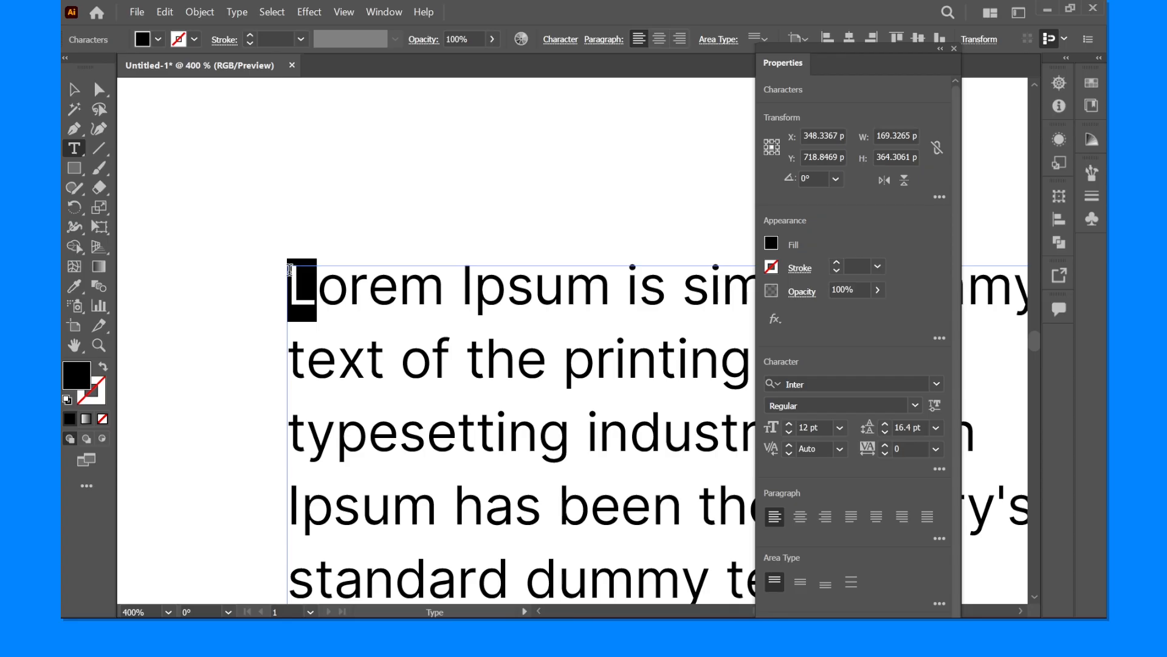
- Switch to the Touch Type tool and select the initial L of the paragraph's first word
left_click(78, 148)
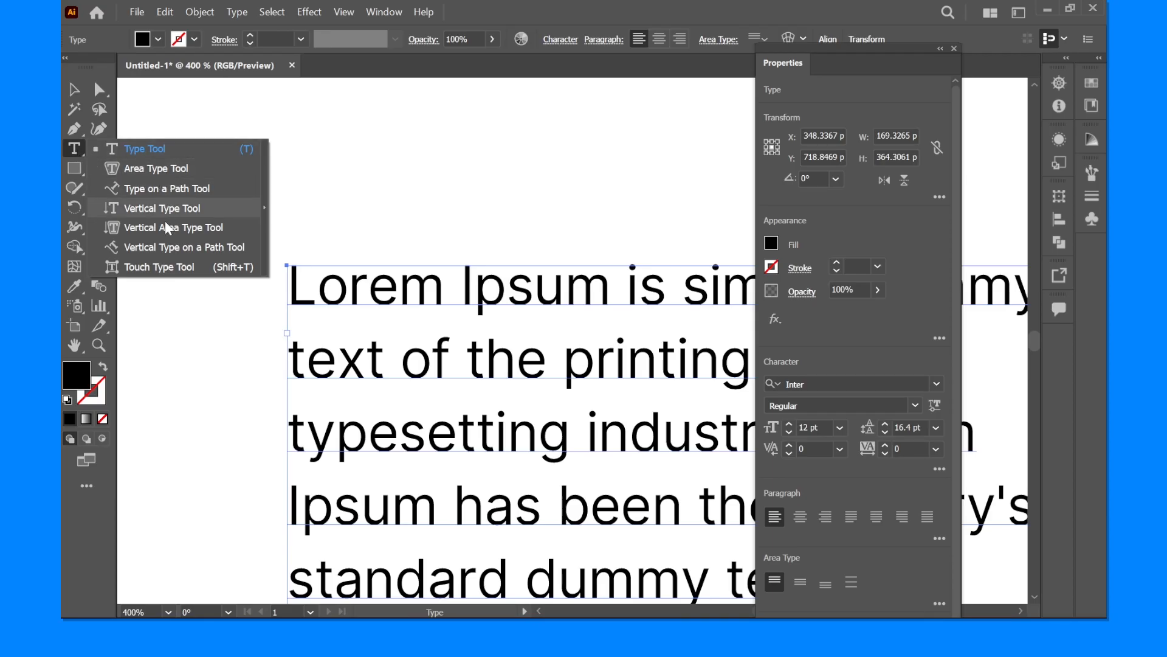
left_click(120, 267)
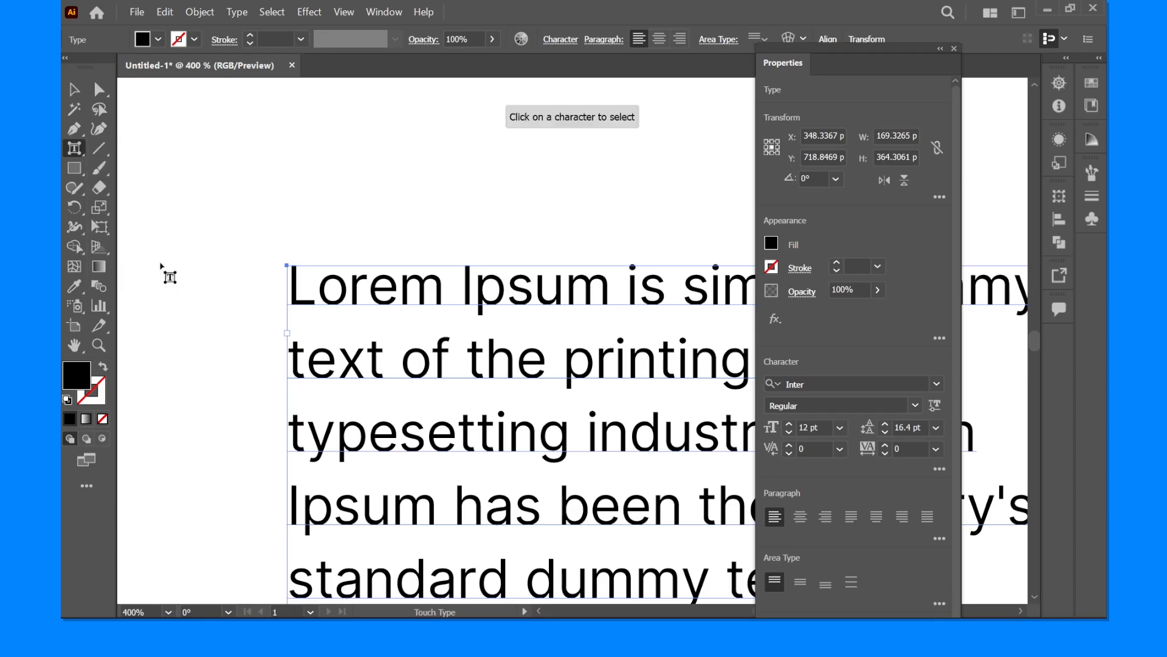
left_click(304, 291)
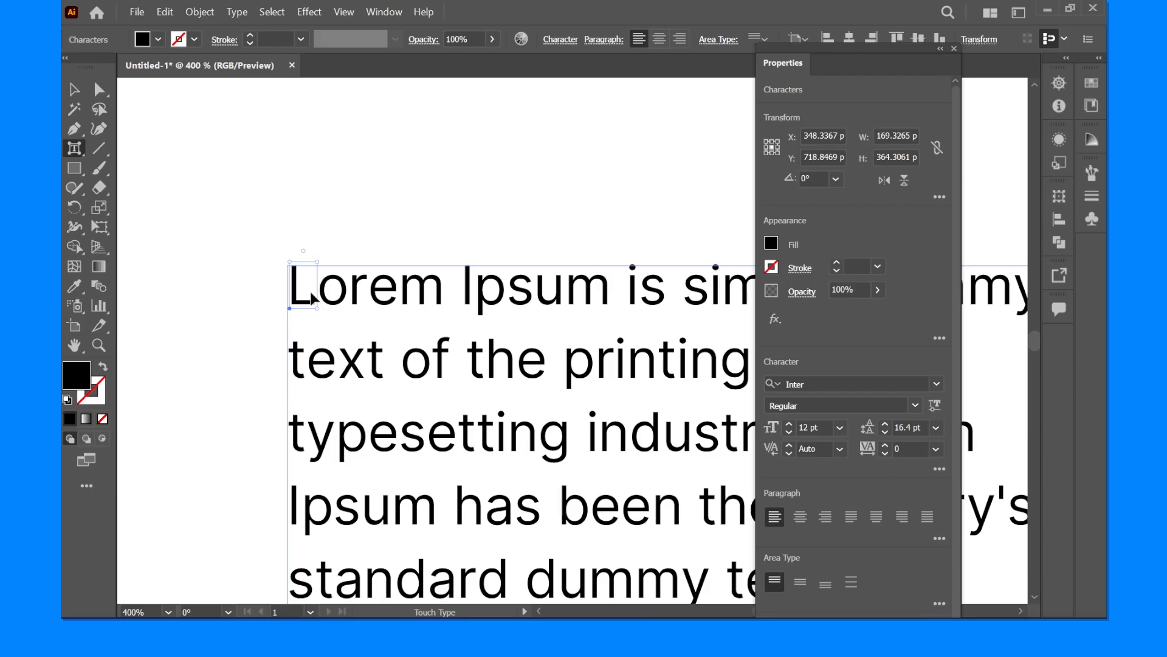
left_click(334, 295)
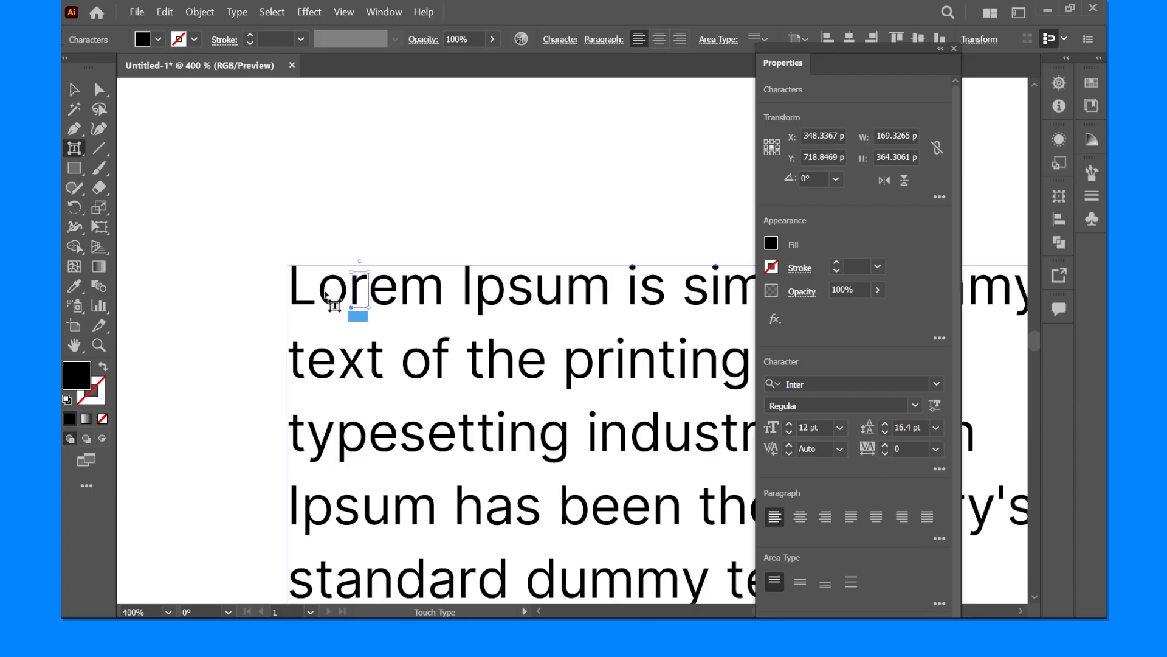
left_click(304, 297)
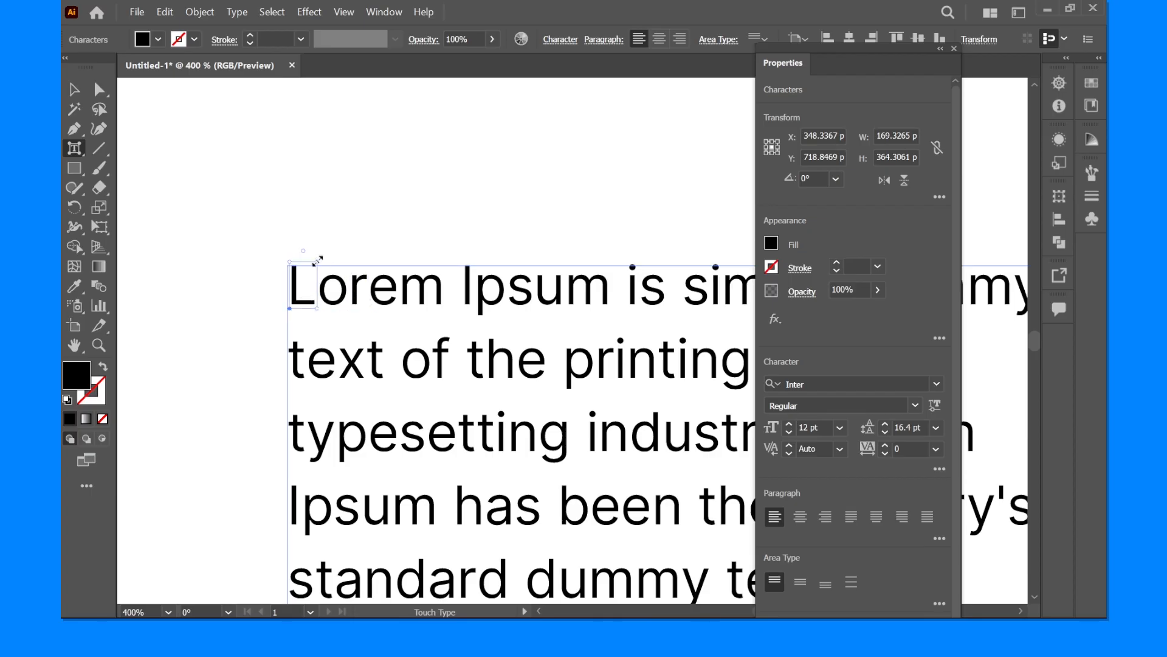
- Enlarge the initial L with Touch Type, try rotating and distorting it, undo those last transformations, and deselect the text
left_click_drag(319, 261, 282, 210)
left_click_drag(418, 225, 416, 245)
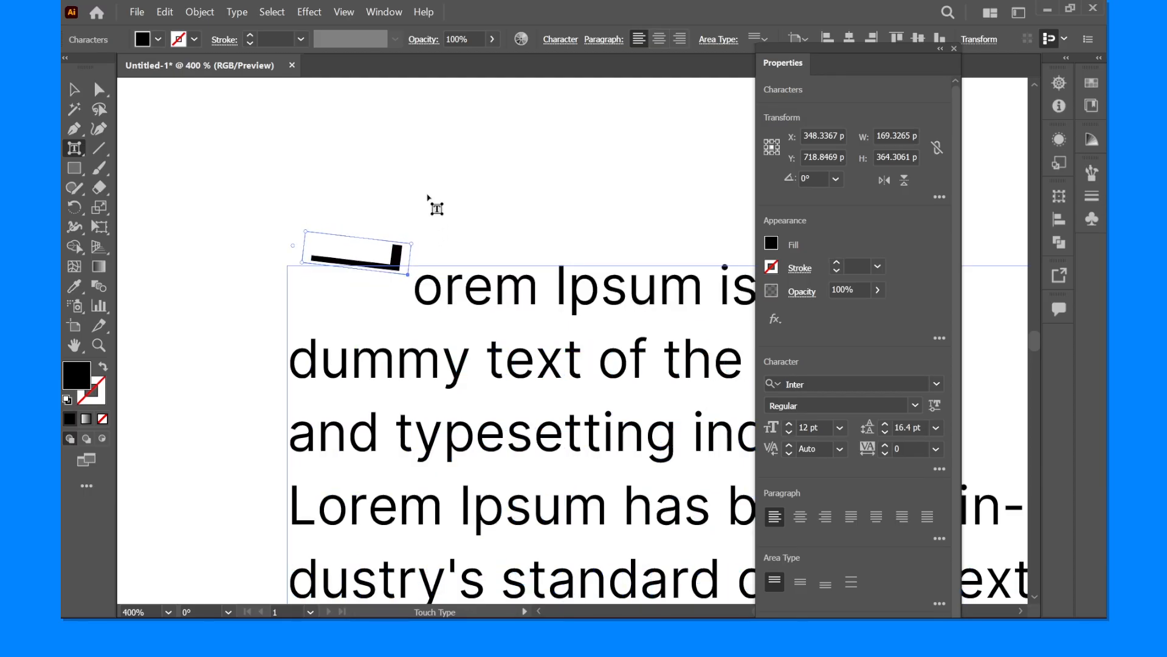
key("Escape")
key("ctrl+z")
key("ctrl+z")
key("shift+t")
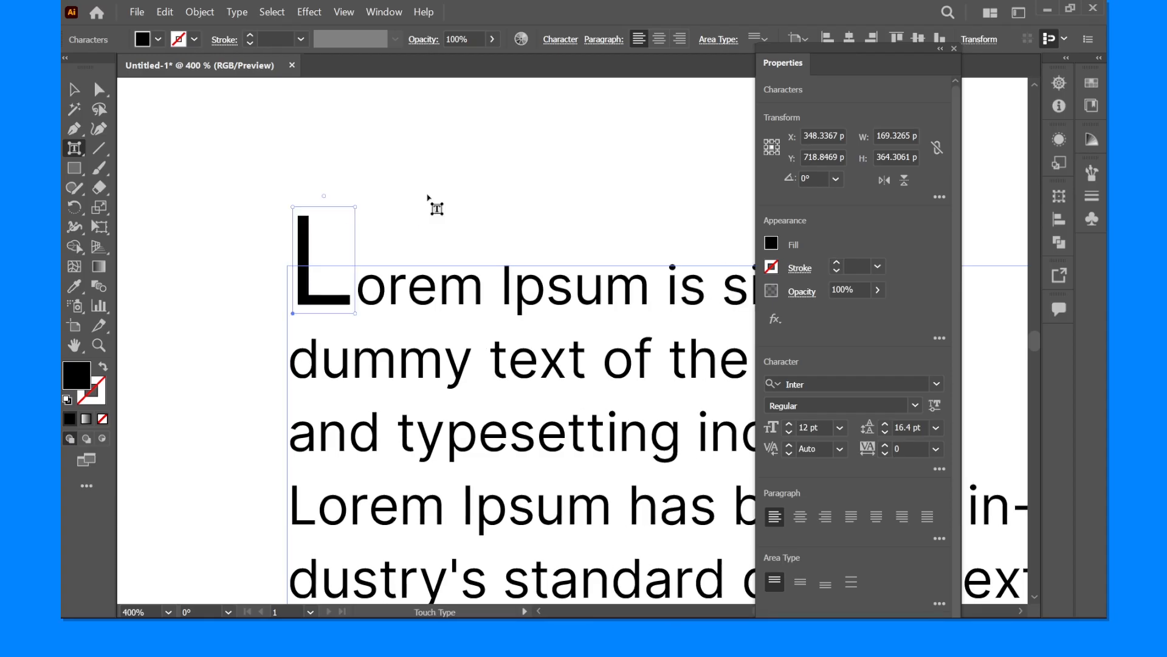
left_click(74, 90)
left_click(484, 213)
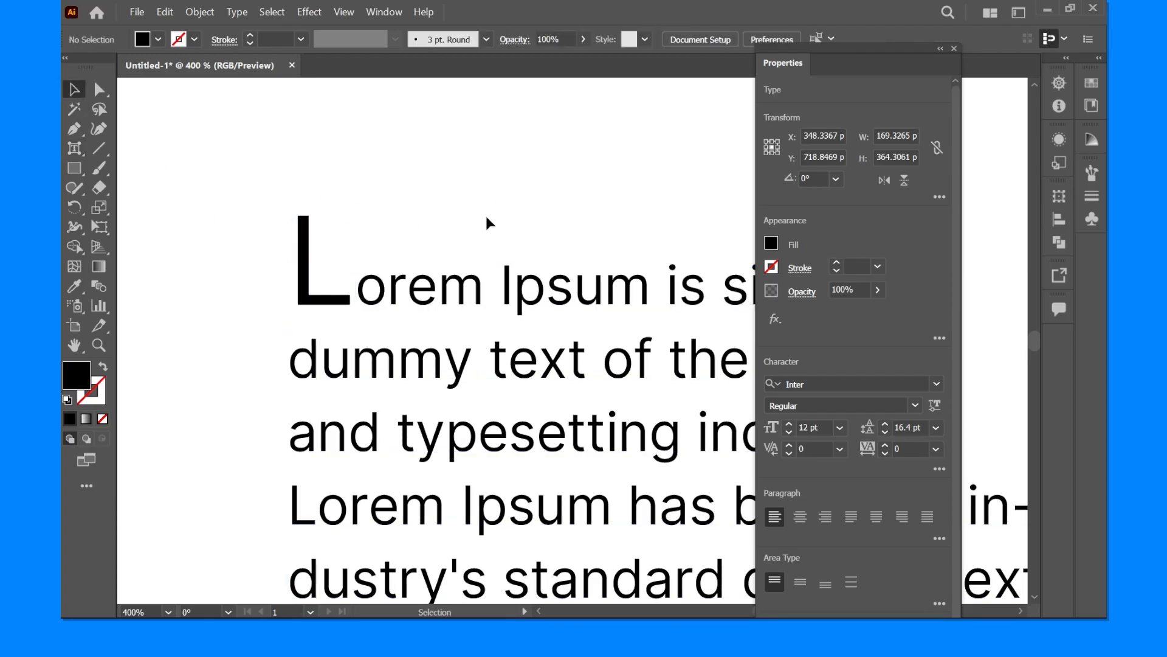
- Widen the paragraph's text frame to about 223 px and deselect it
scroll(496, 182, "down", 2)
left_click_drag(499, 164, 353, 167)
scroll(417, 158, "down", 2)
left_click(399, 302)
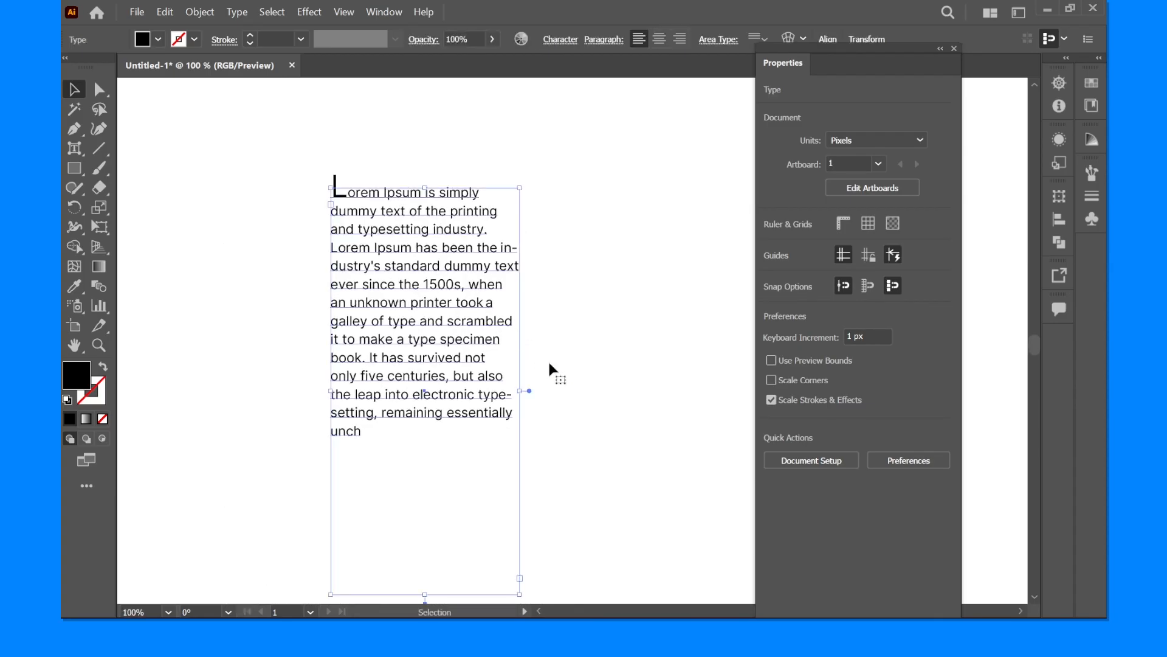
left_click_drag(521, 391, 581, 390)
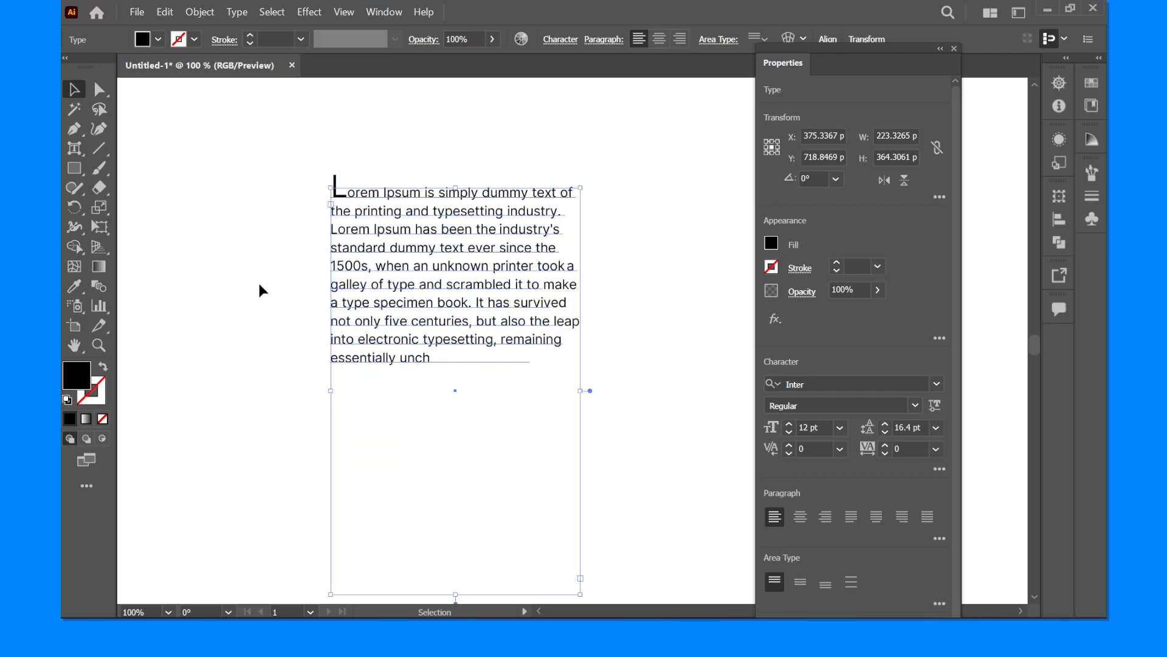
left_click(260, 304)
- Examine the enlarged initial letter and how it sits against the rest of the paragraph
left_click(417, 288)
scroll(450, 237, "up", 2)
left_click_drag(450, 237, 457, 321)
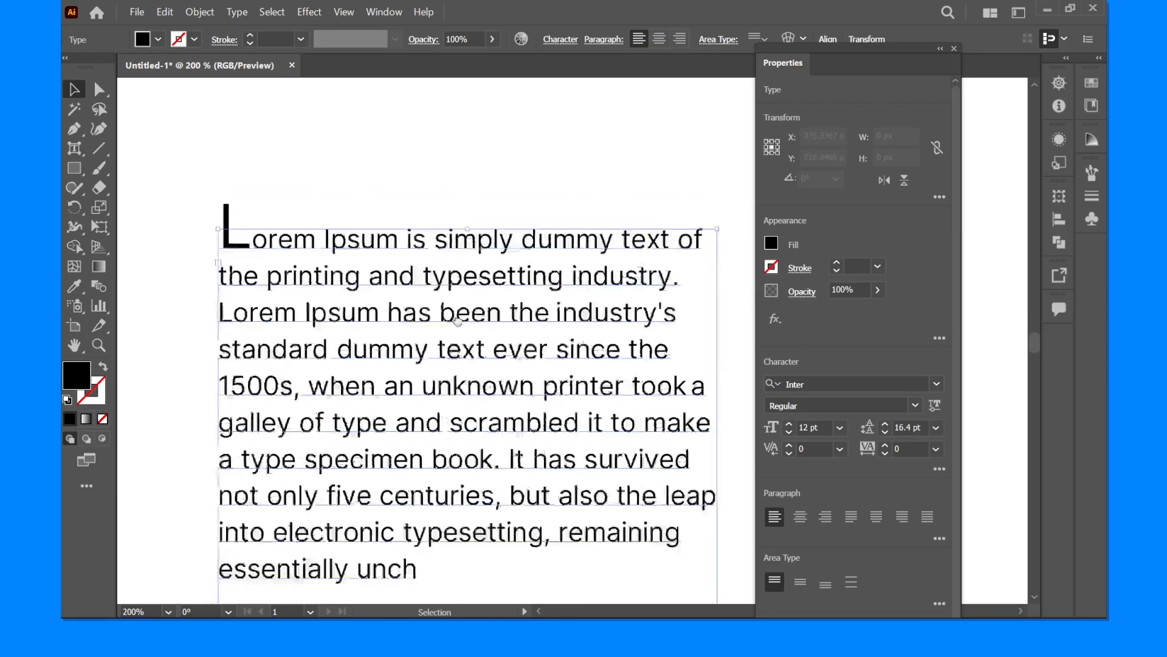
left_click(298, 208)
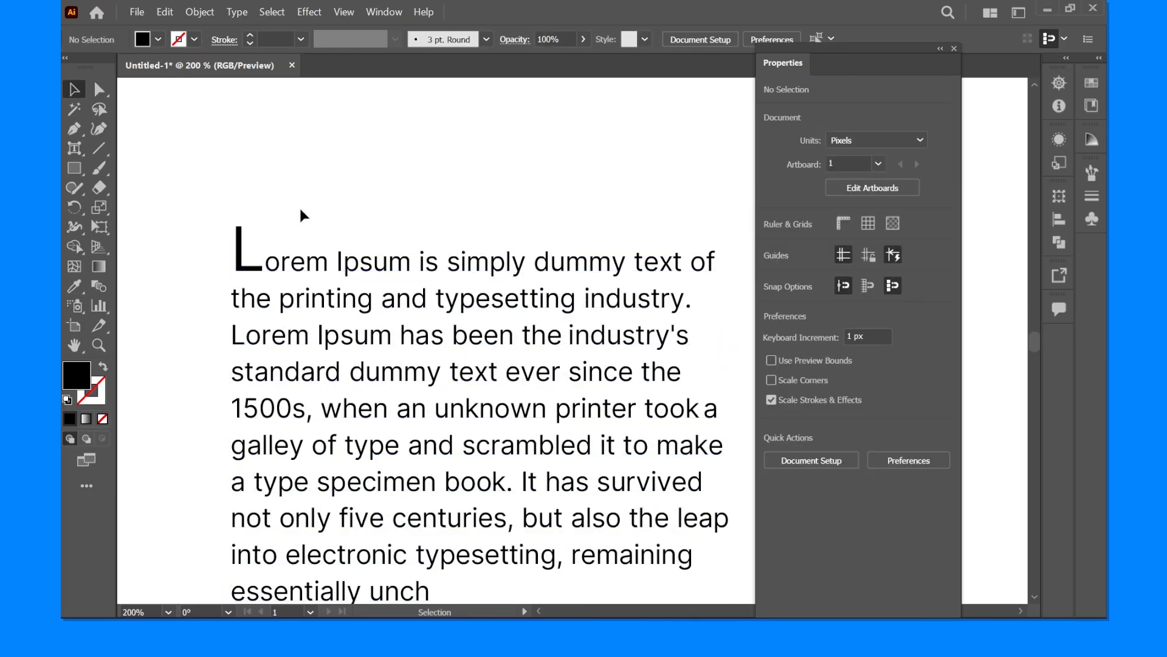
left_click_drag(223, 216, 294, 250)
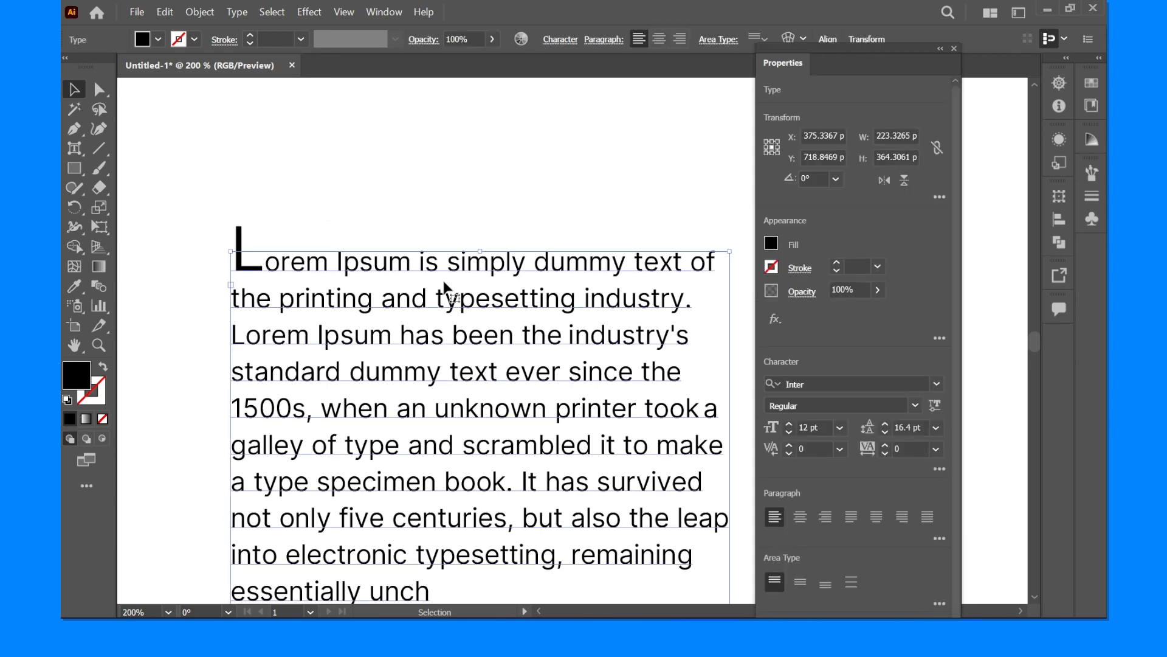
scroll(459, 446, "down", 2)
left_click_drag(395, 436, 391, 429)
left_click(249, 313)
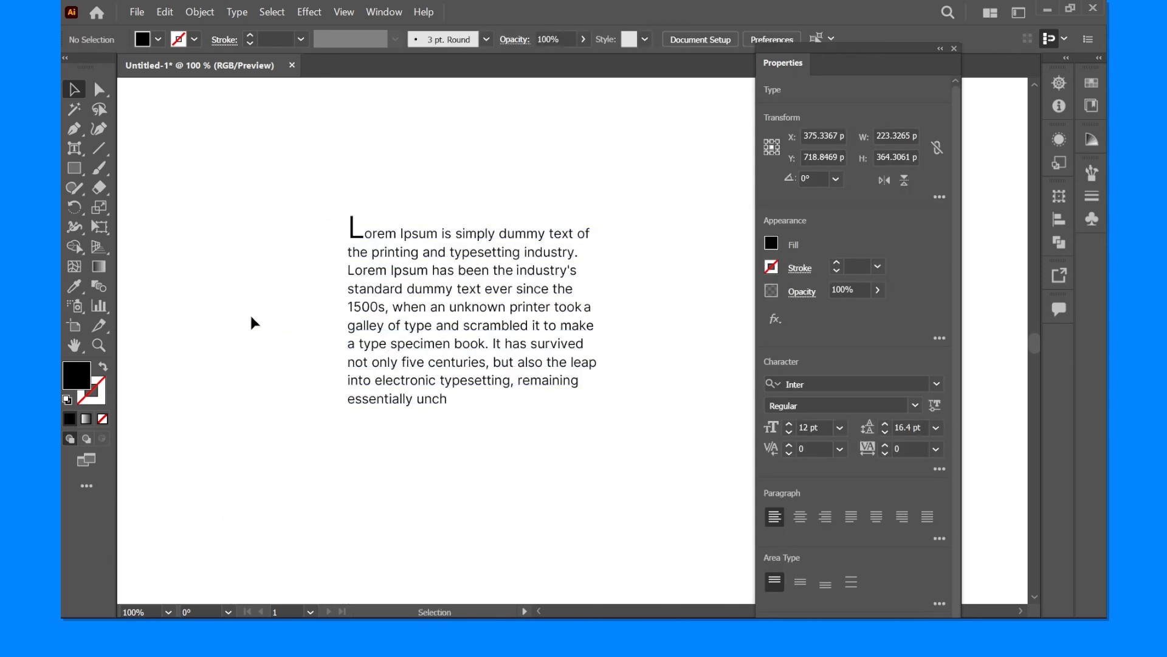
- Draw an ellipse about 204 by 252 px beside the paragraph, with a black outline and no fill
left_click_drag(70, 163, 131, 209)
left_click_drag(183, 156, 411, 438)
left_click(102, 367)
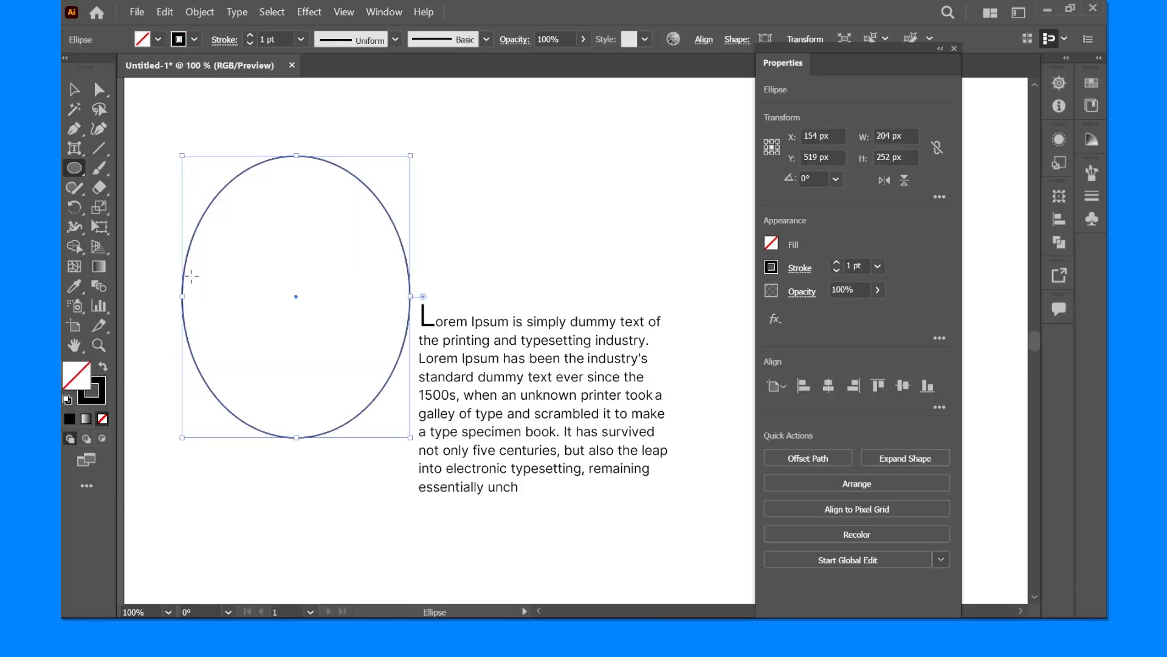
- Use Type on a Path to place the text DFXDFXFGXFXFXFXF along the ellipse's outline, and leave text editing
left_click_drag(74, 150, 141, 189)
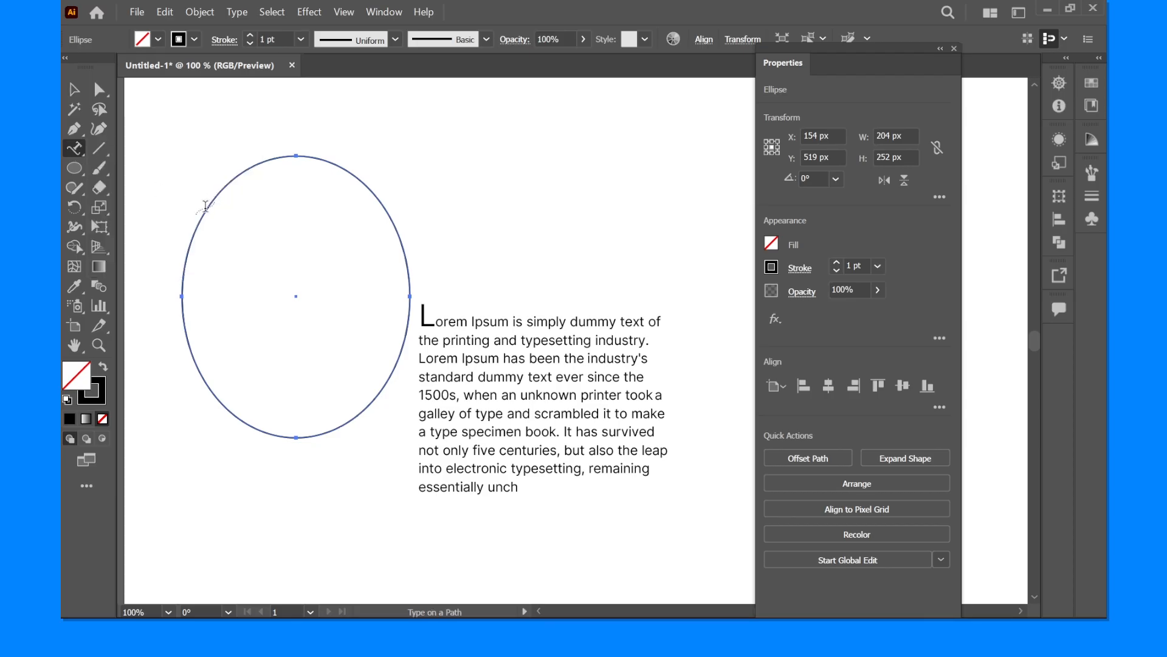
left_click(210, 205)
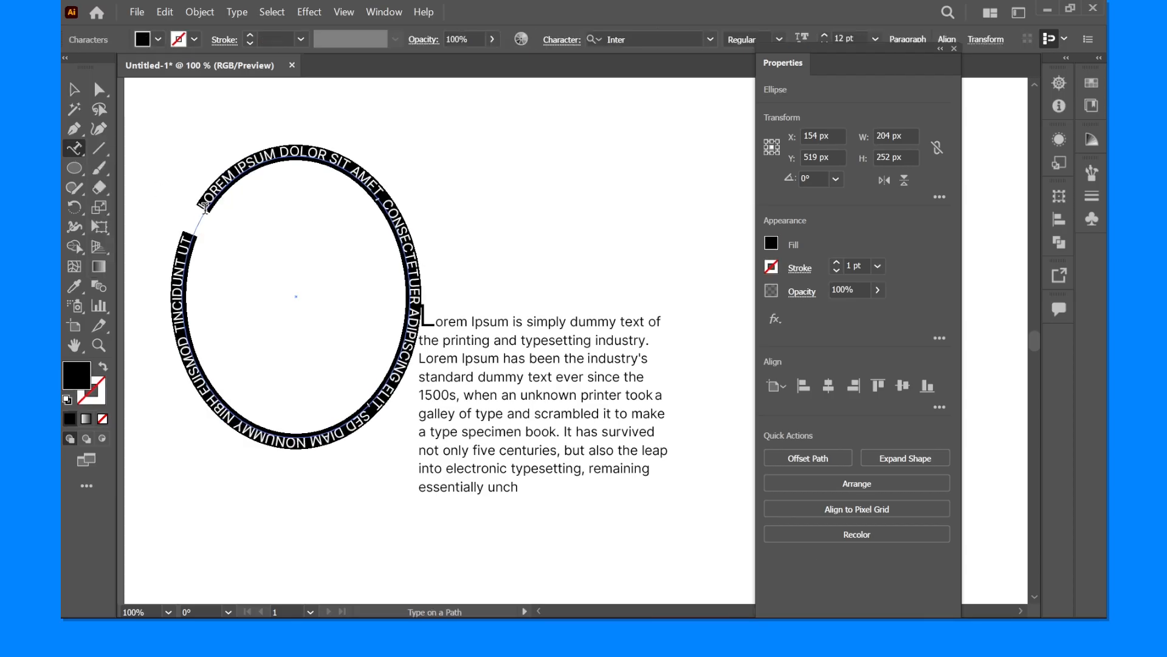
type("DFXDFXFGX")
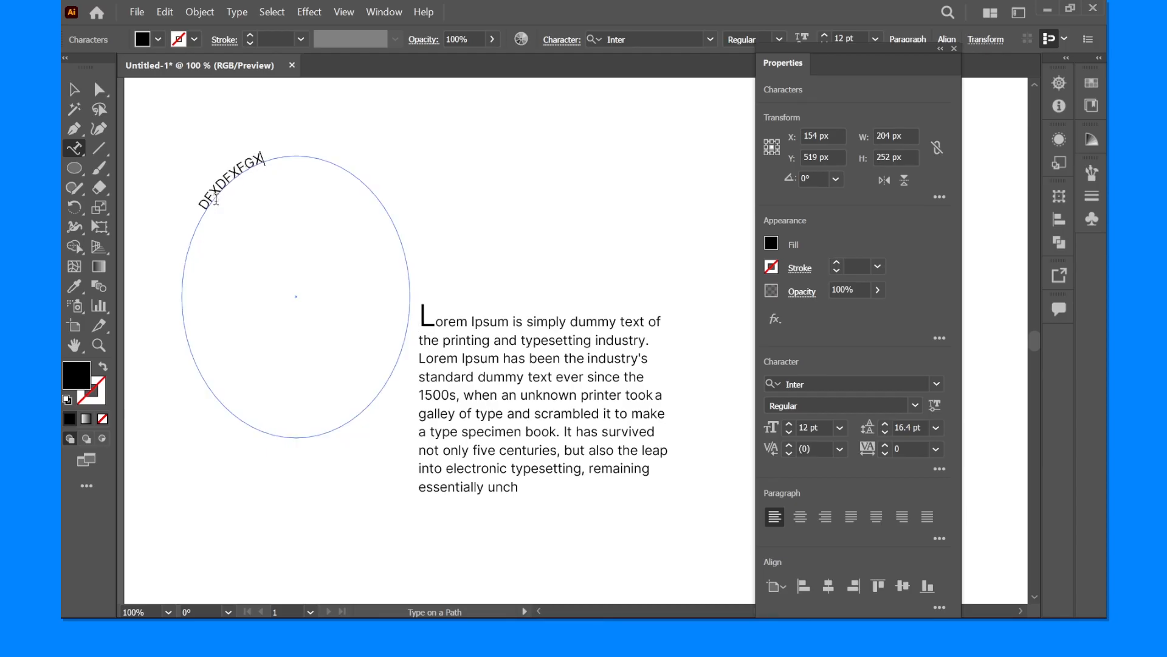
type("FXFXFX")
left_click(71, 92)
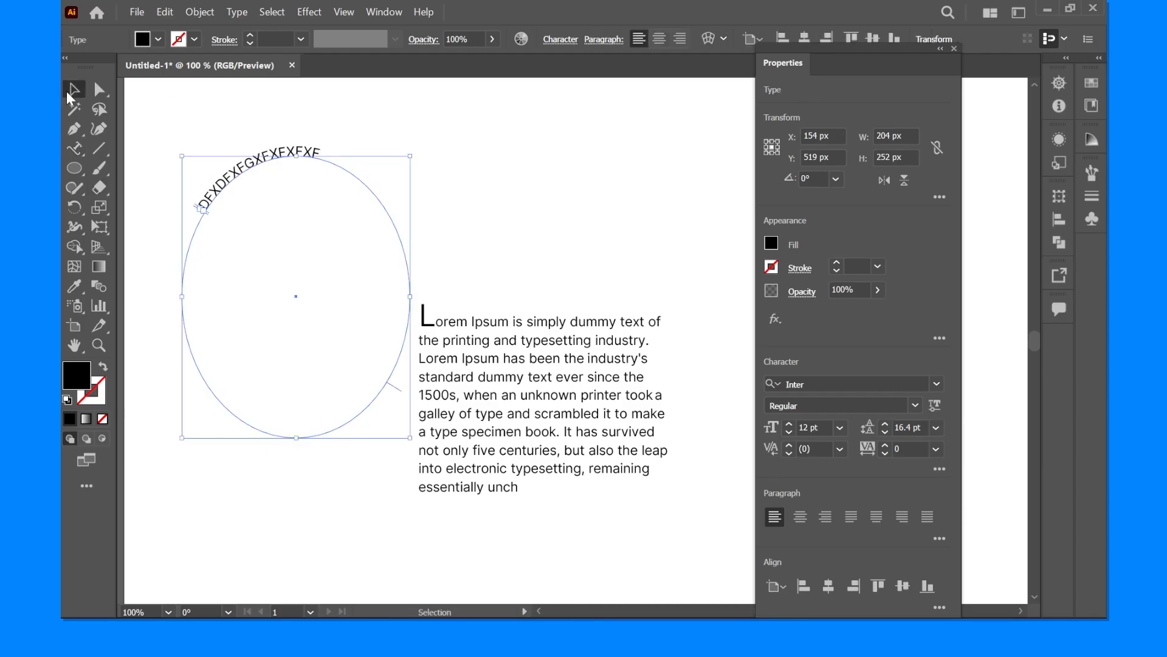
left_click(257, 119)
left_click_drag(285, 162, 271, 146)
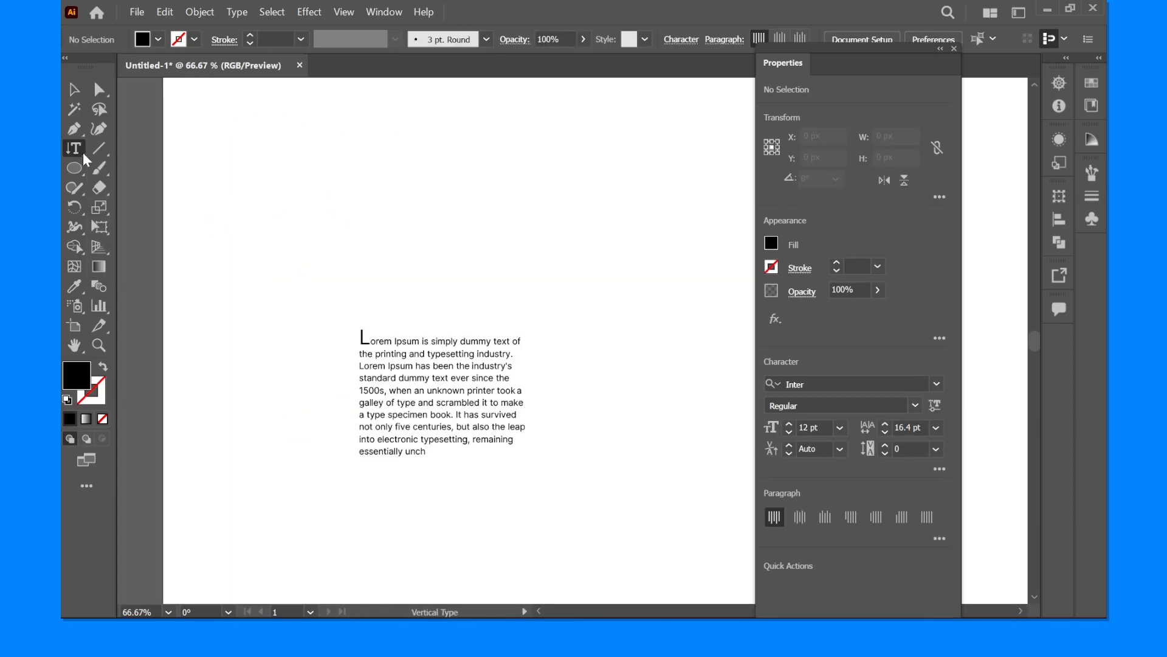
- Detach the type tools as a vertical floating toolbar and add vertical type reading YUFGCGCGCG above the paragraph
left_click(70, 145)
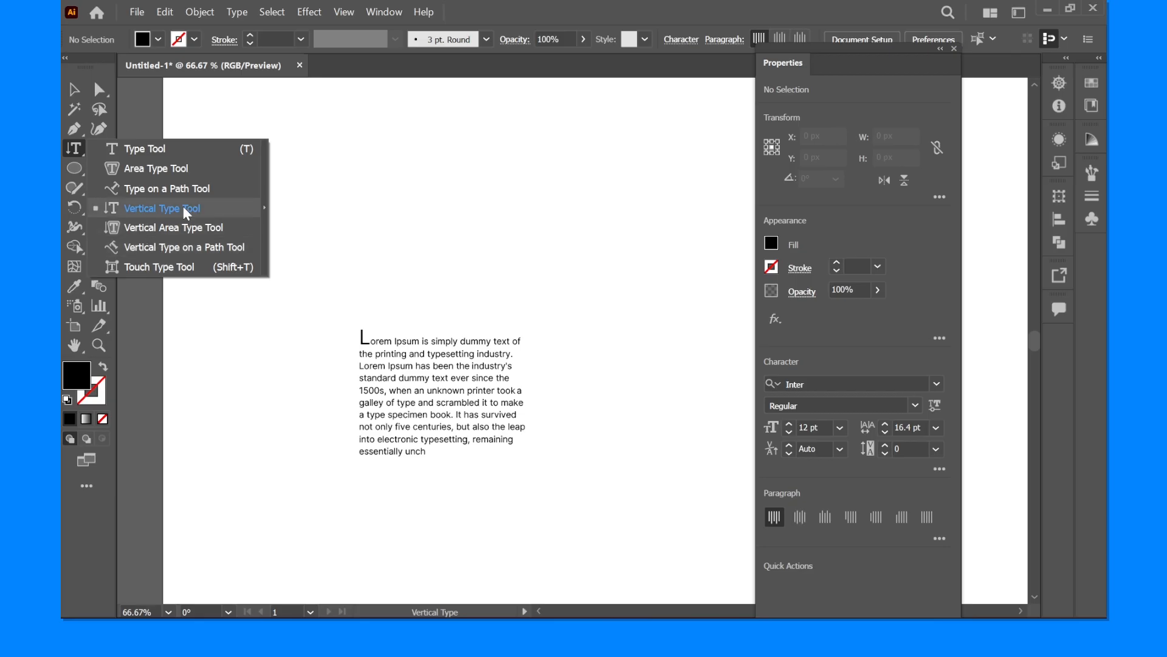
left_click(263, 182)
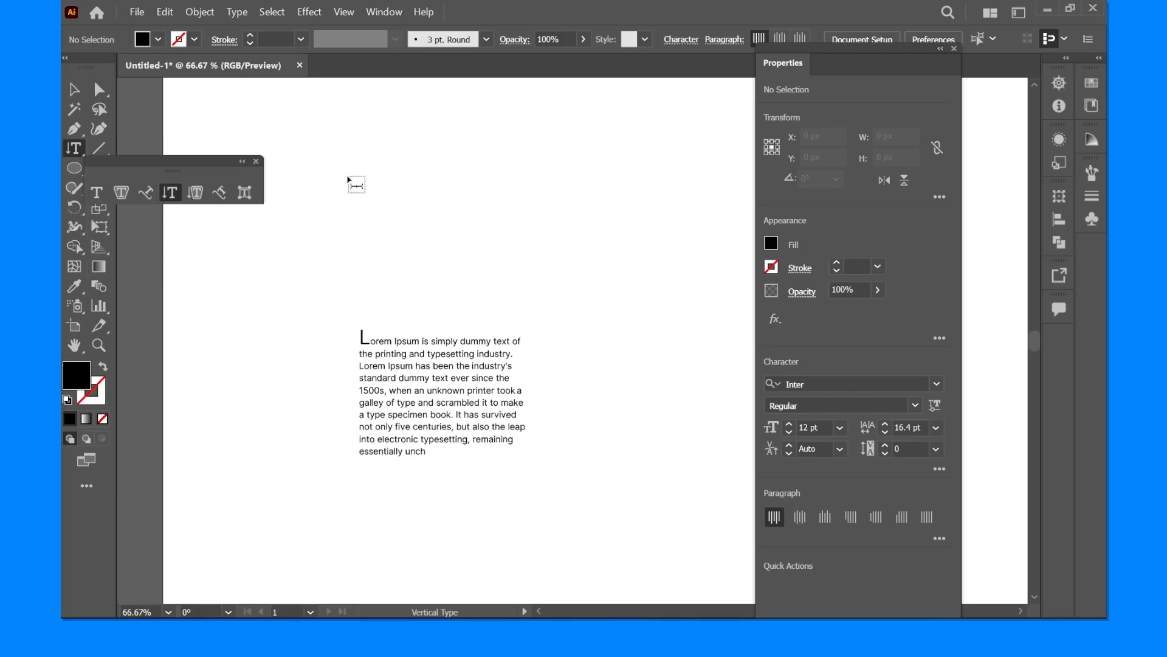
left_click(242, 162)
left_click(229, 157)
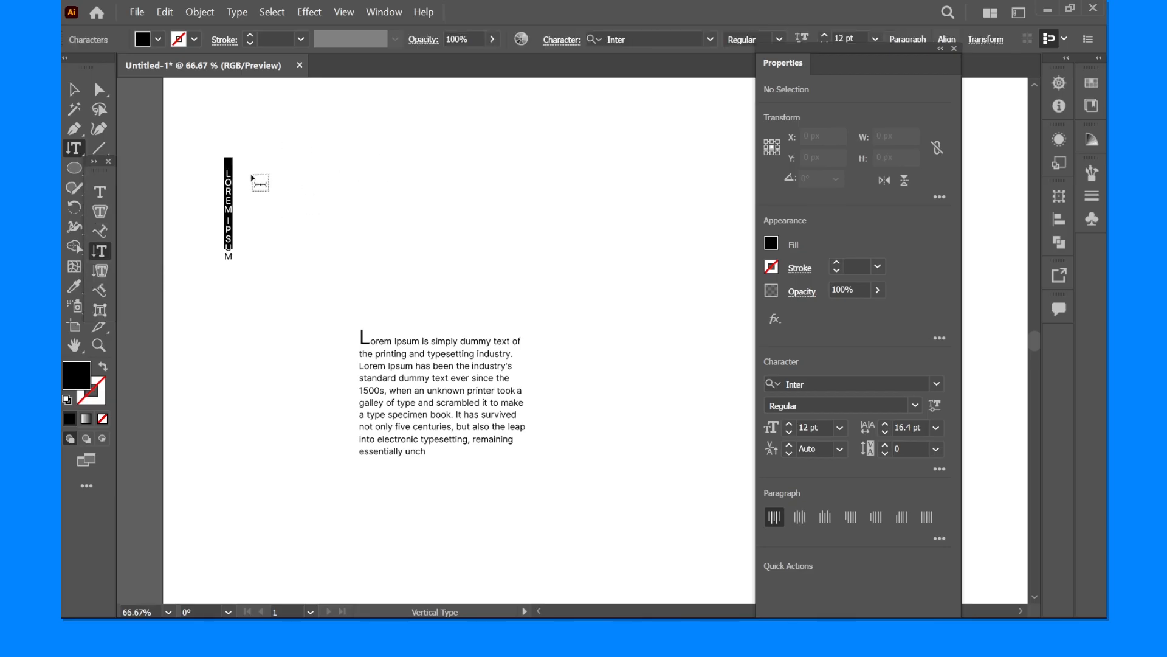
type("YUFGGGGGGGGGG")
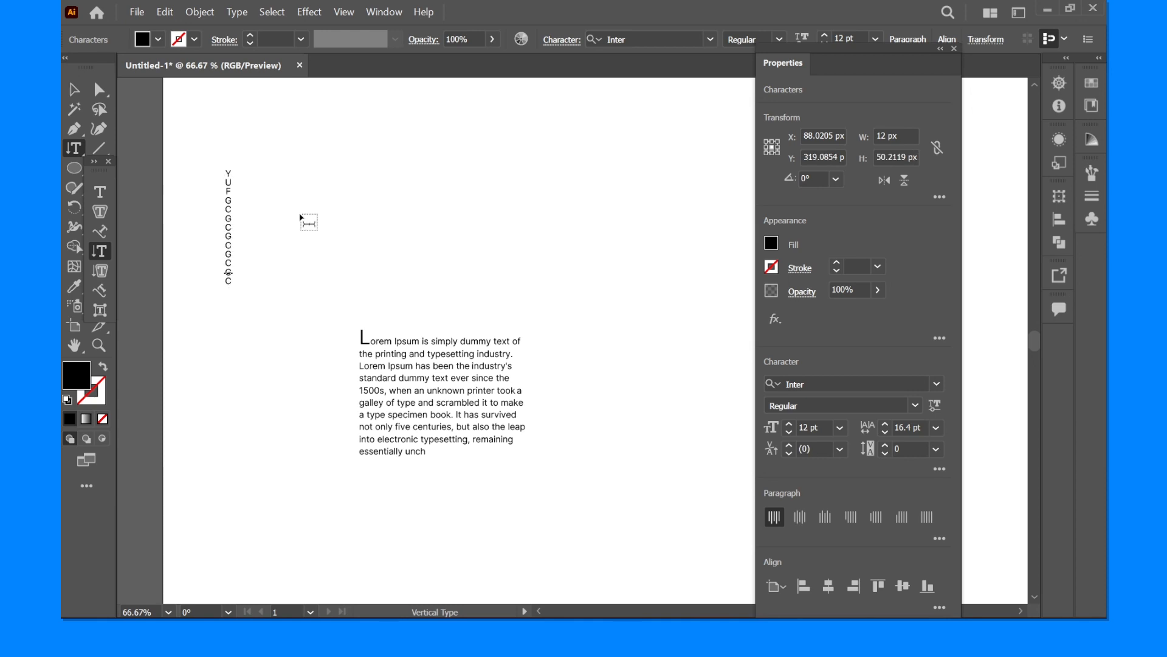
- Leave text editing and delete the vertical text above the paragraph
left_click(74, 89)
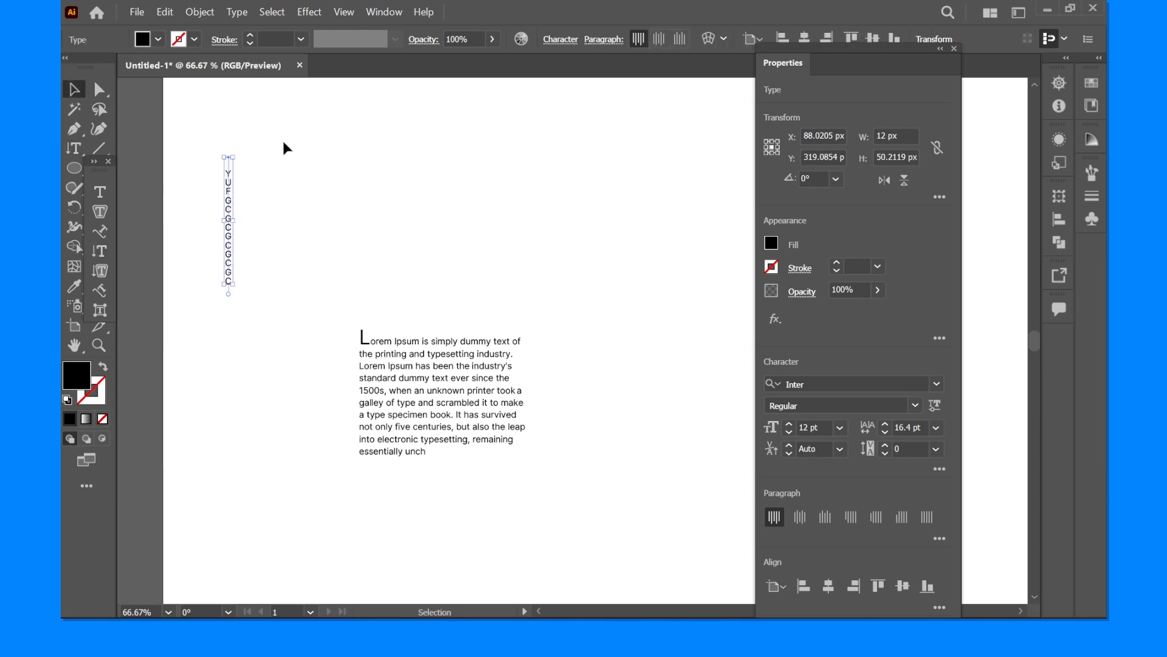
scroll(262, 184, "up", 2)
scroll(375, 183, "down", 3)
left_click(266, 206)
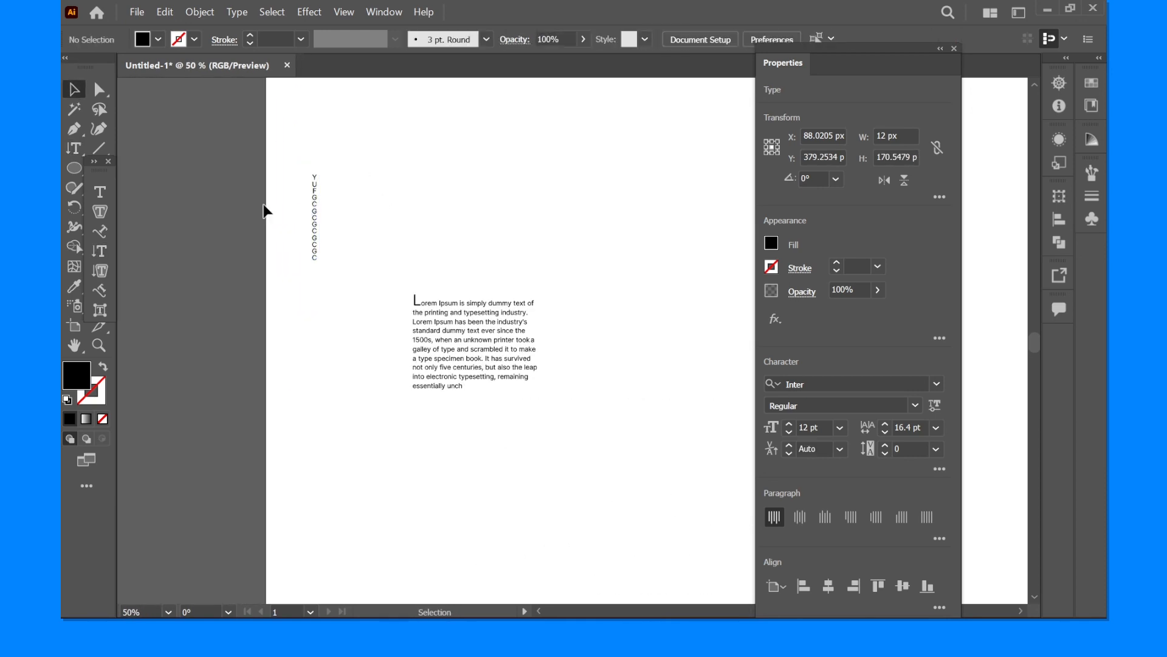
scroll(266, 193, "up", 1)
left_click_drag(224, 164, 367, 261)
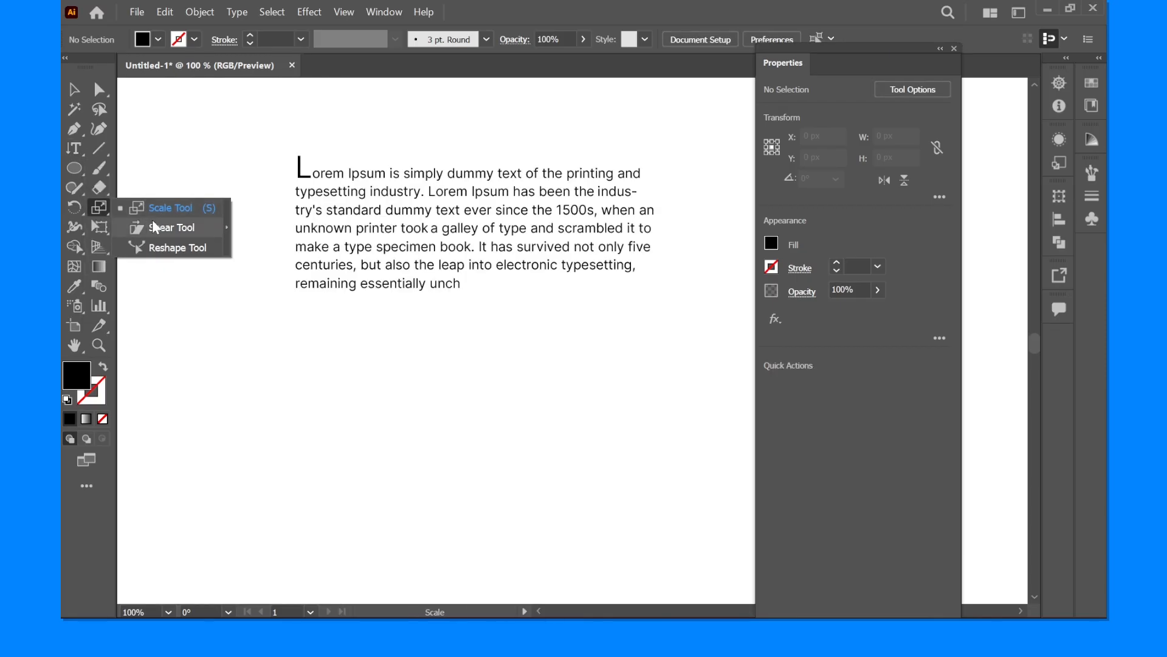
left_click(152, 222)
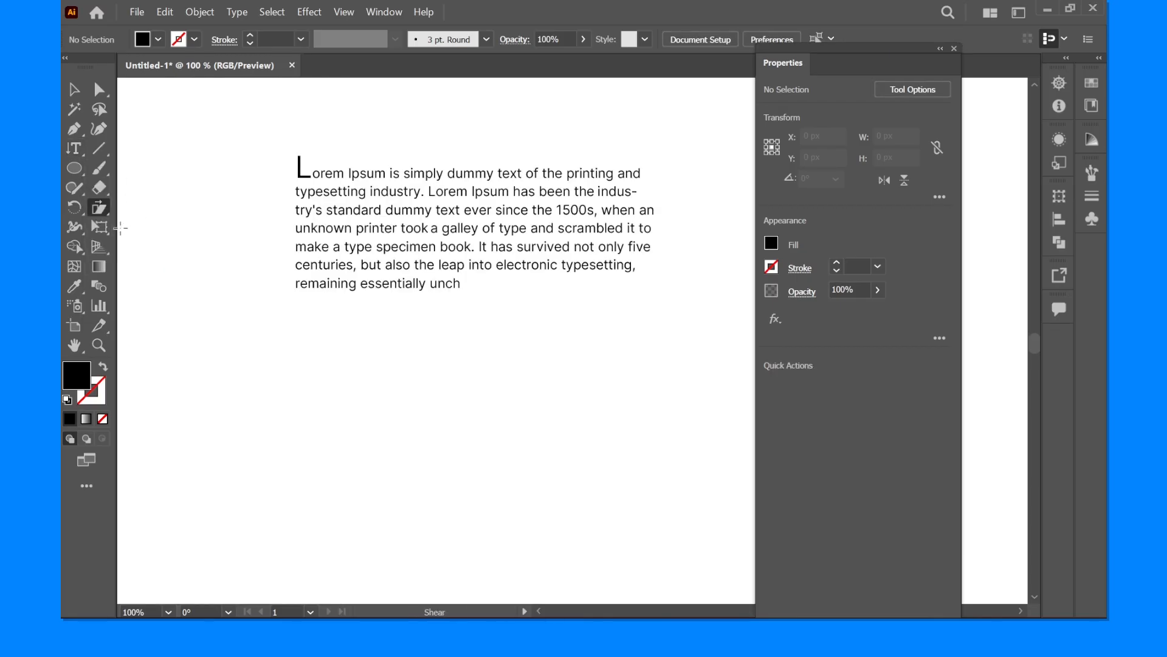
- Open the paragraph for editing and select only the capital I of "Ipsum" in its first line
left_click_drag(103, 207, 157, 231)
left_click(74, 89)
scroll(388, 163, "up", 3)
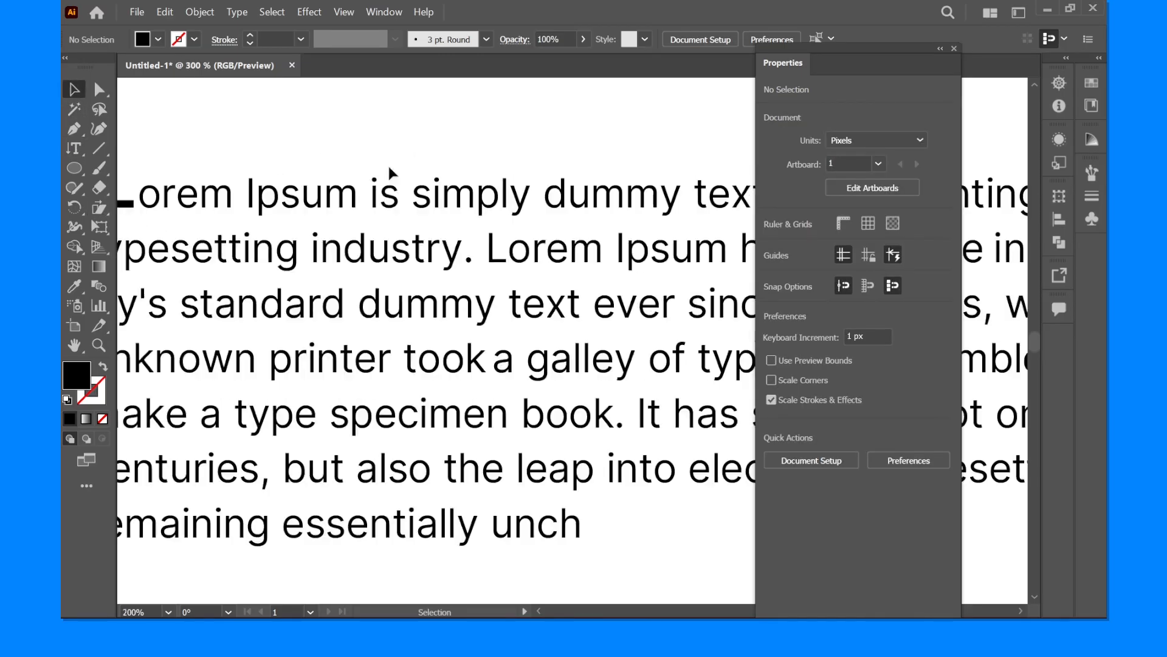
scroll(335, 158, "up", 3)
double_click(294, 242)
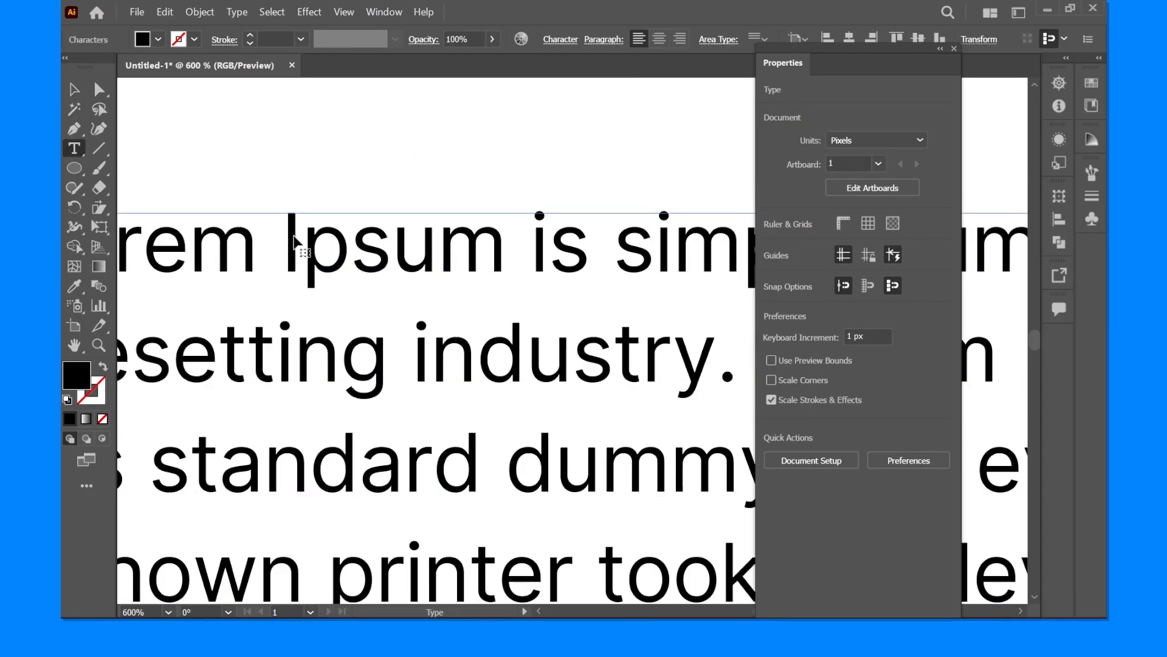
double_click(294, 242)
left_click(294, 229)
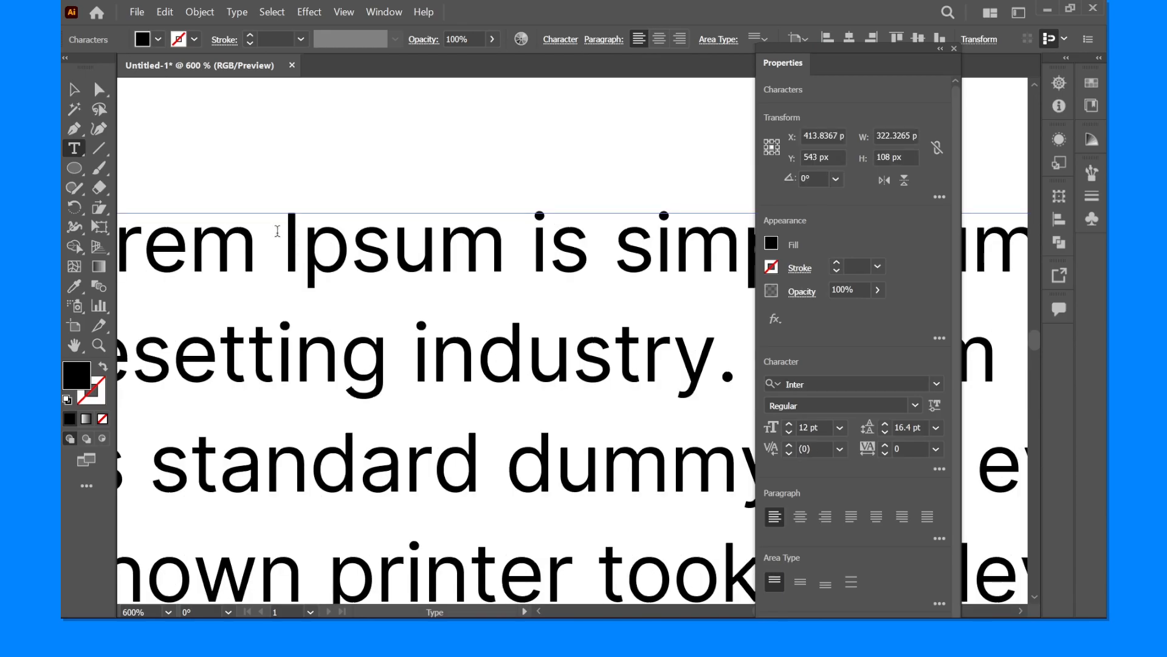
left_click_drag(277, 231, 307, 230)
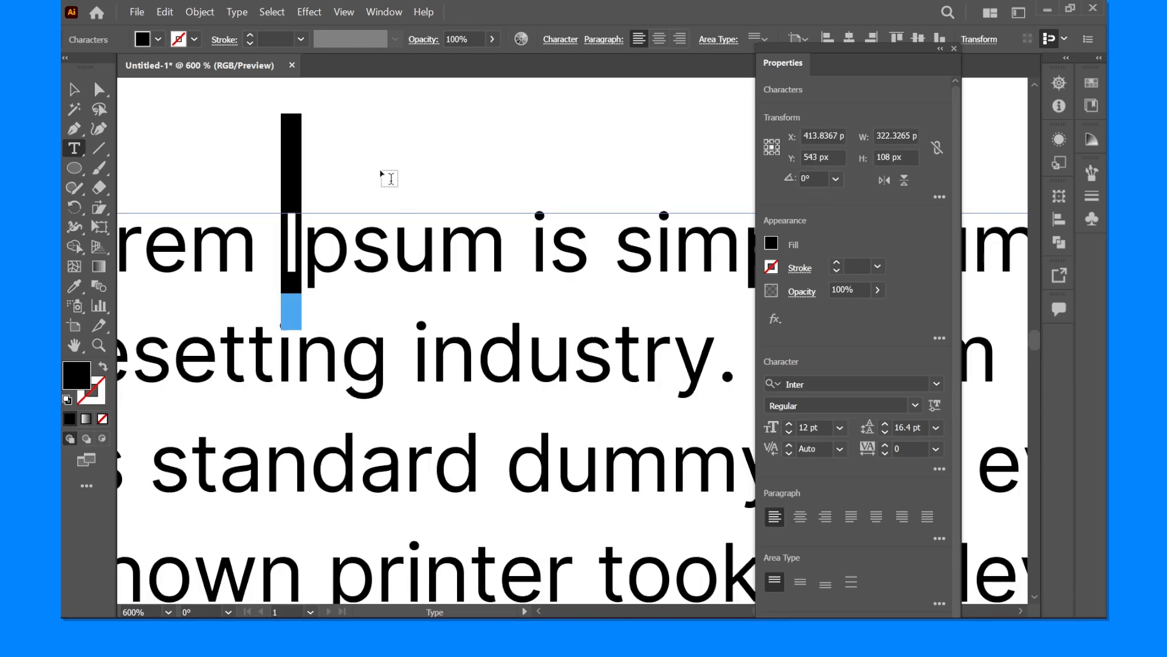
- Try the Shear tool on the text starting from the selected letter, and undo the distortion
left_click(100, 209)
left_click_drag(298, 218, 275, 228)
scroll(316, 181, "down", 2)
scroll(334, 189, "down", 2)
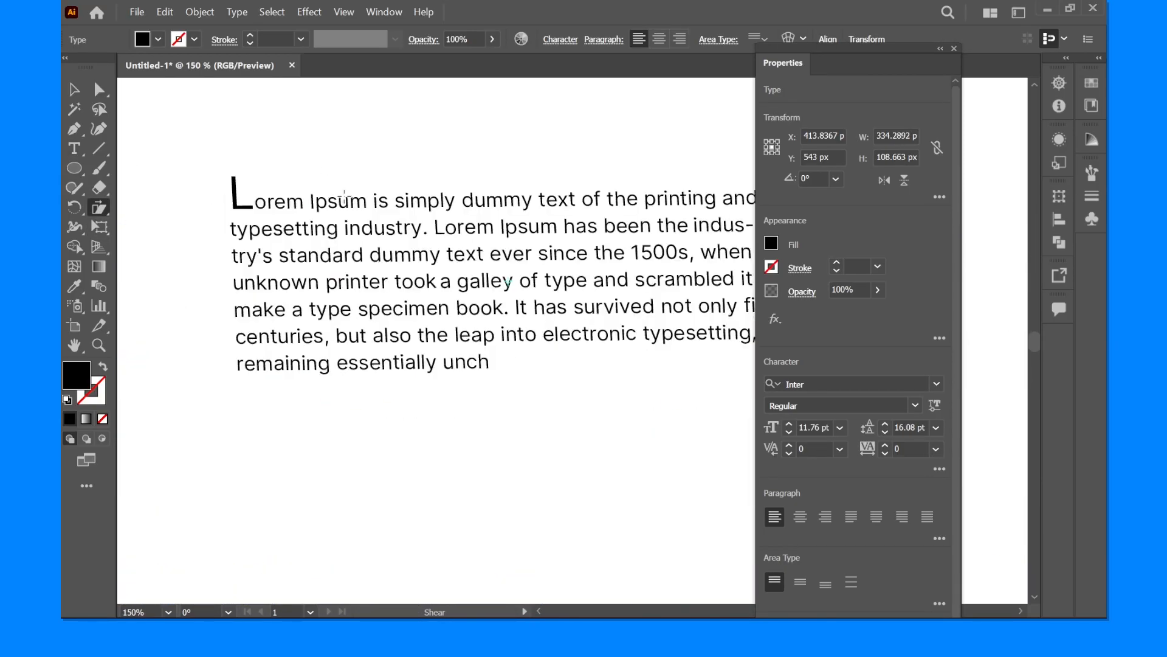
key("ctrl+z")
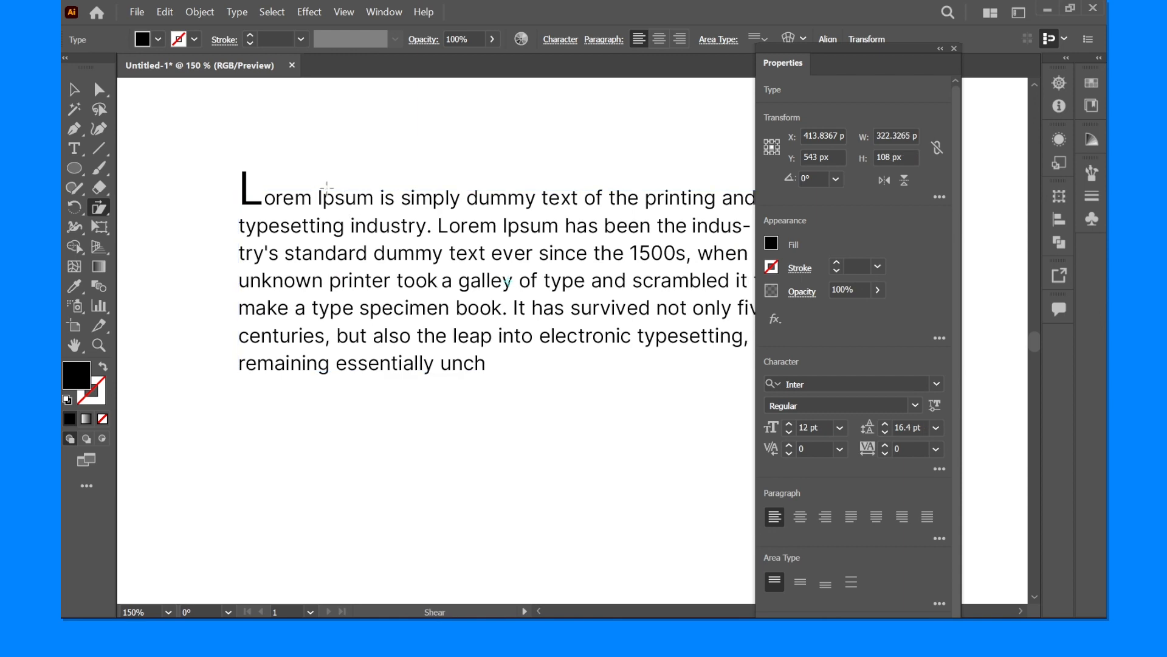
- Shear the whole paragraph so its lettering slants like italics, inspect it deselected, and undo the shear
mouse_move(447, 196)
left_mouse_down()
mouse_move(429, 198)
mouse_move(466, 192)
left_mouse_up()
left_click(74, 90)
scroll(234, 129, "down", 2)
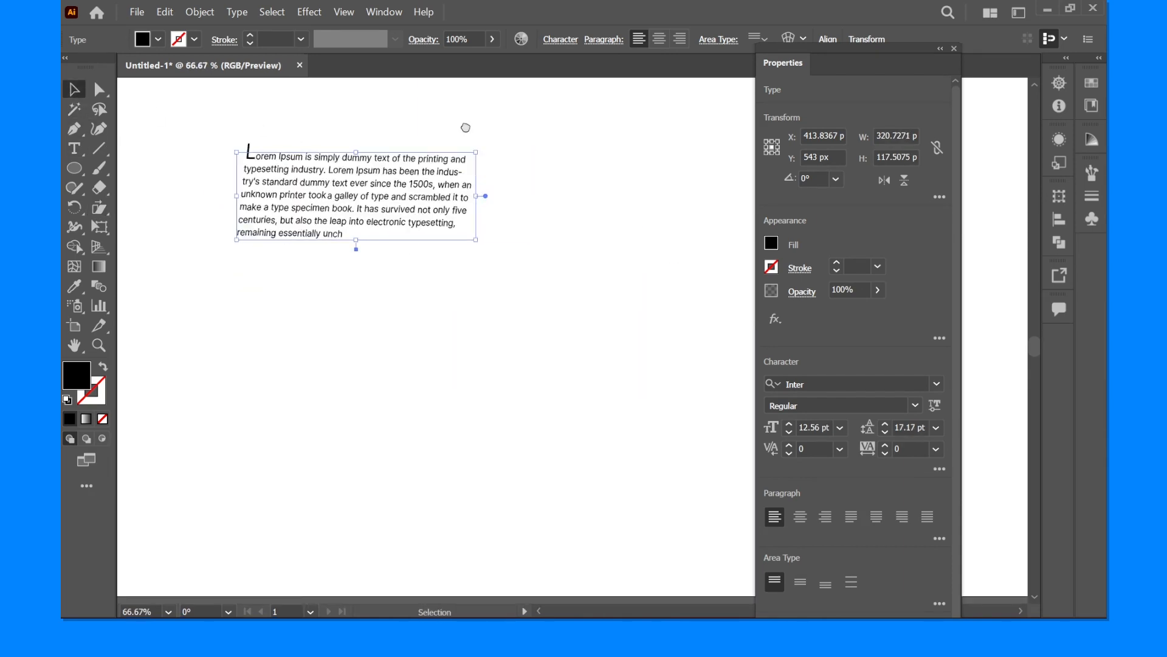
left_click(233, 253)
scroll(233, 250, "up", 2)
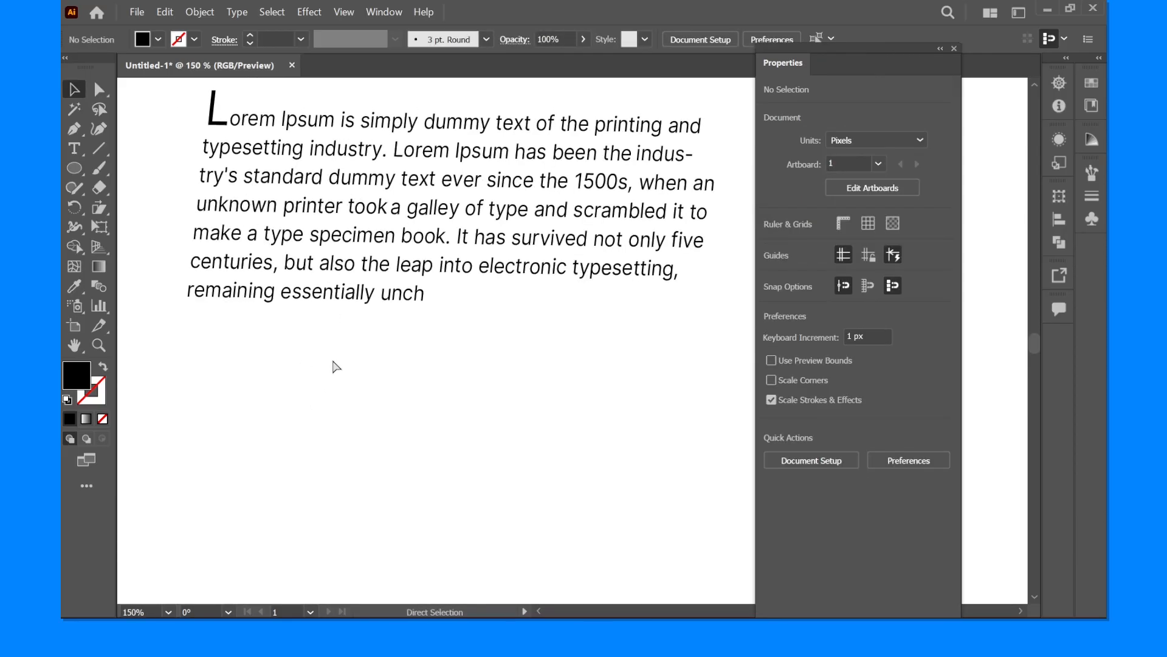
key("ctrl+z")
- Switch to the browser, copy the Chinese text 写汉字 - 学中文, and paste it into Illustrator below the paragraph
left_click(380, 427)
left_click_drag(397, 435, 353, 354)
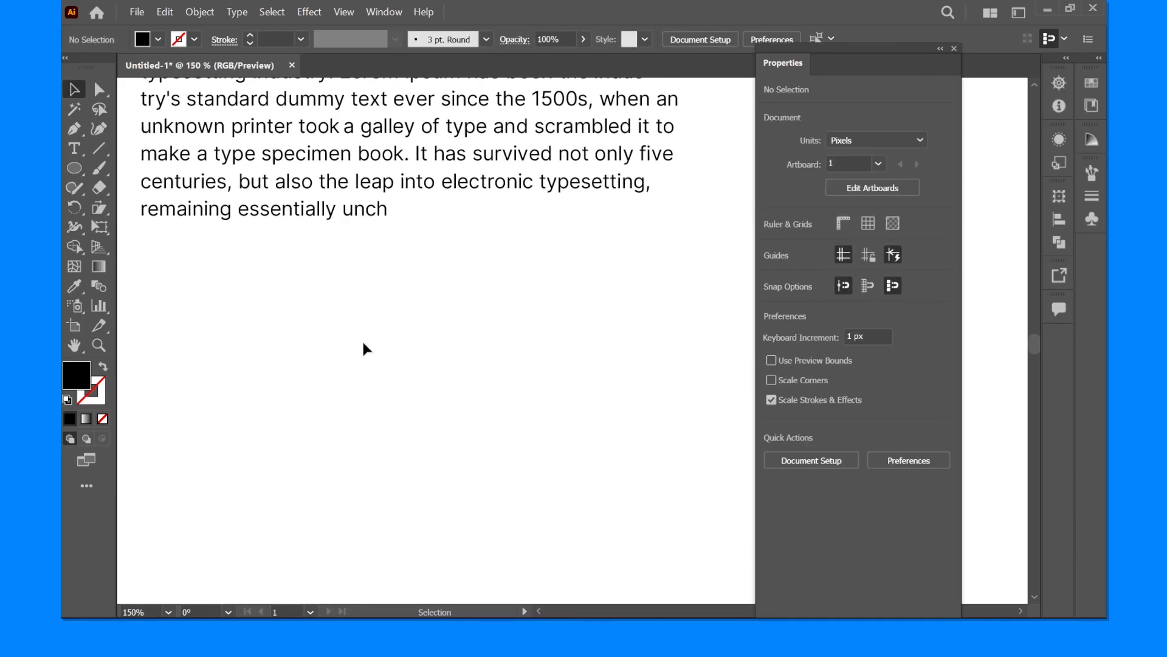
left_click(672, 541)
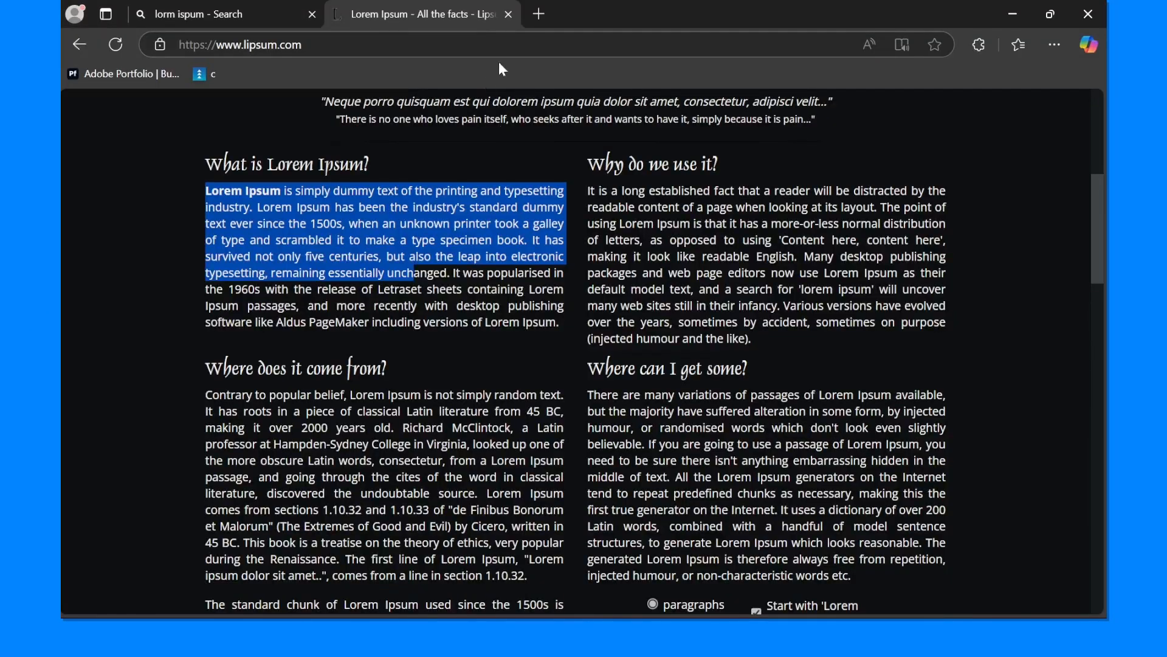
left_click(539, 14)
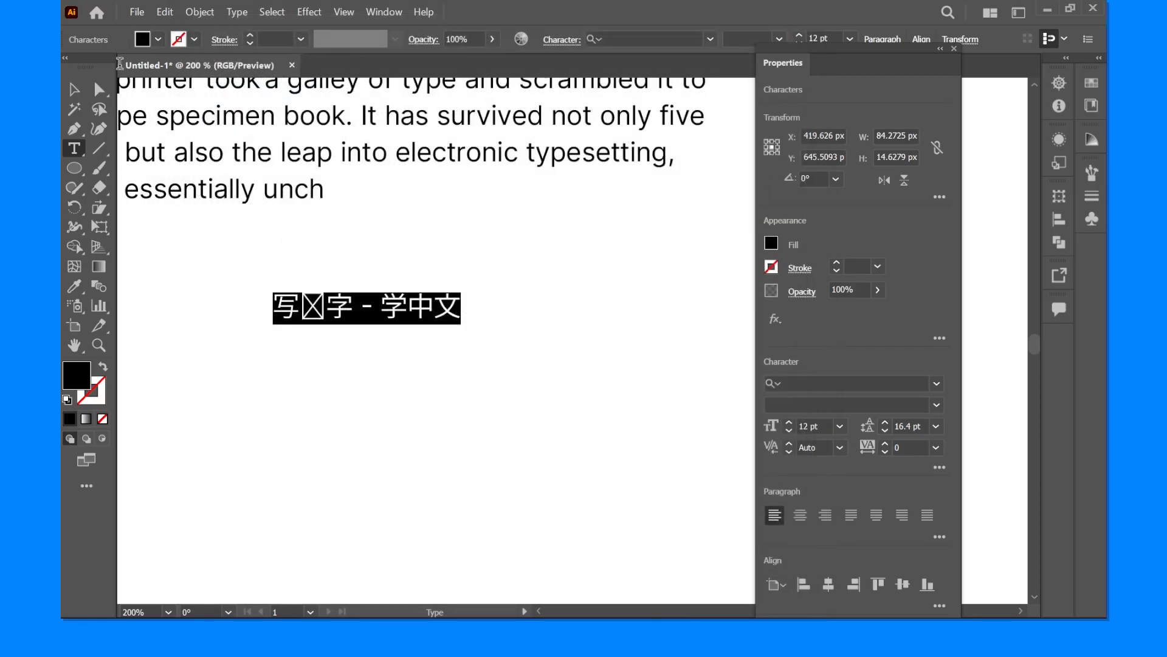
left_click(70, 90)
scroll(262, 302, "up", 2)
left_click_drag(247, 308, 255, 343)
left_click(316, 260)
- Inspect the font used by the boxed second character and by the whole Chinese line
scroll(357, 268, "down", 1)
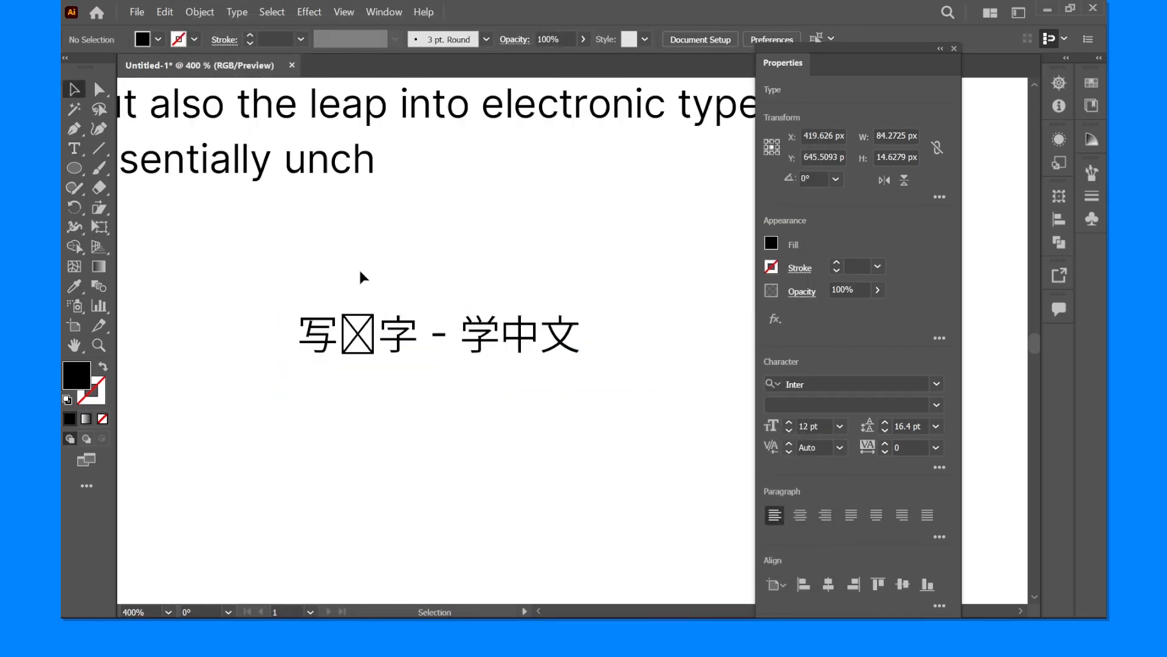
left_click_drag(383, 252, 370, 242)
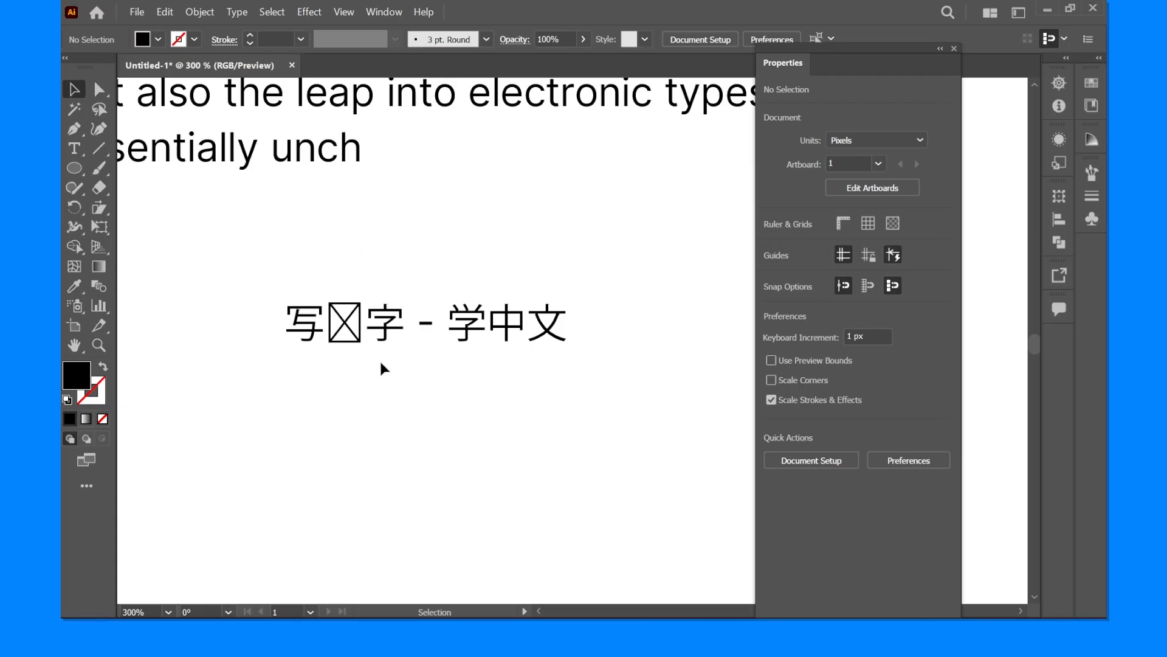
left_click_drag(477, 364, 621, 451)
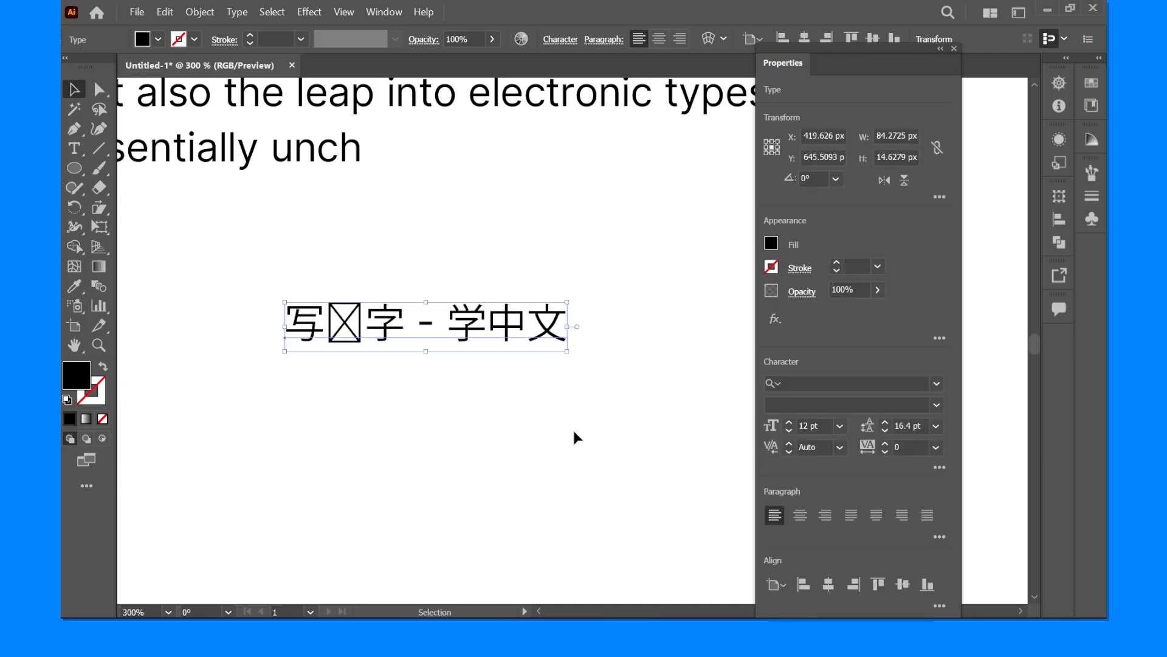
left_click(371, 239)
key("t")
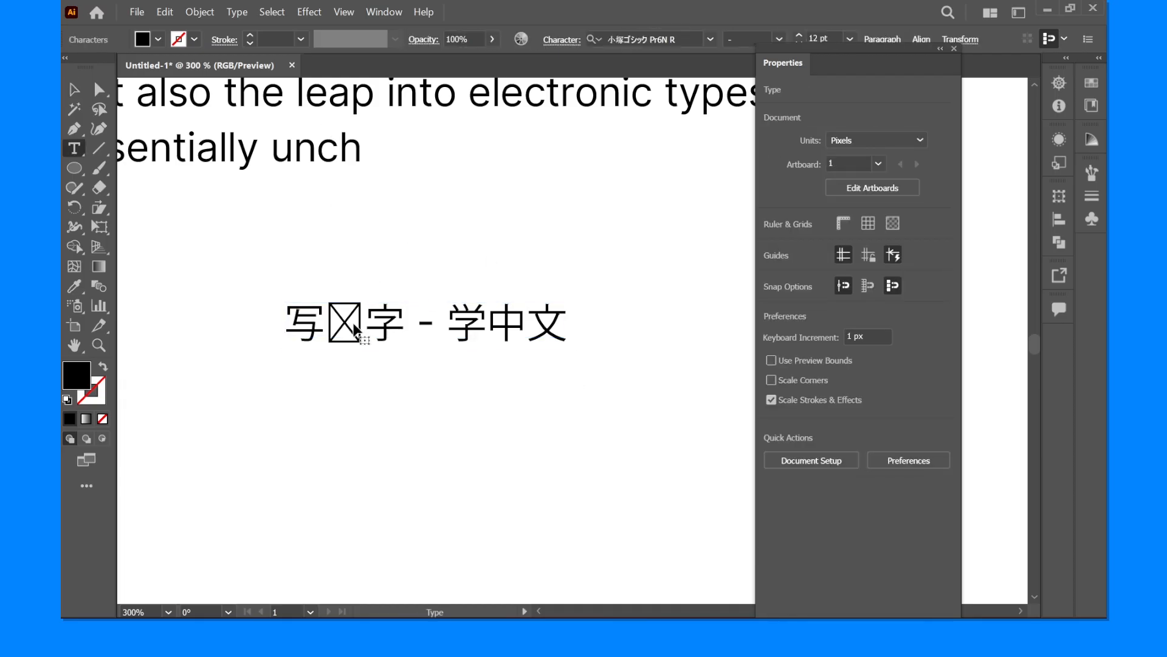
left_click(358, 312)
left_click_drag(357, 311, 326, 316)
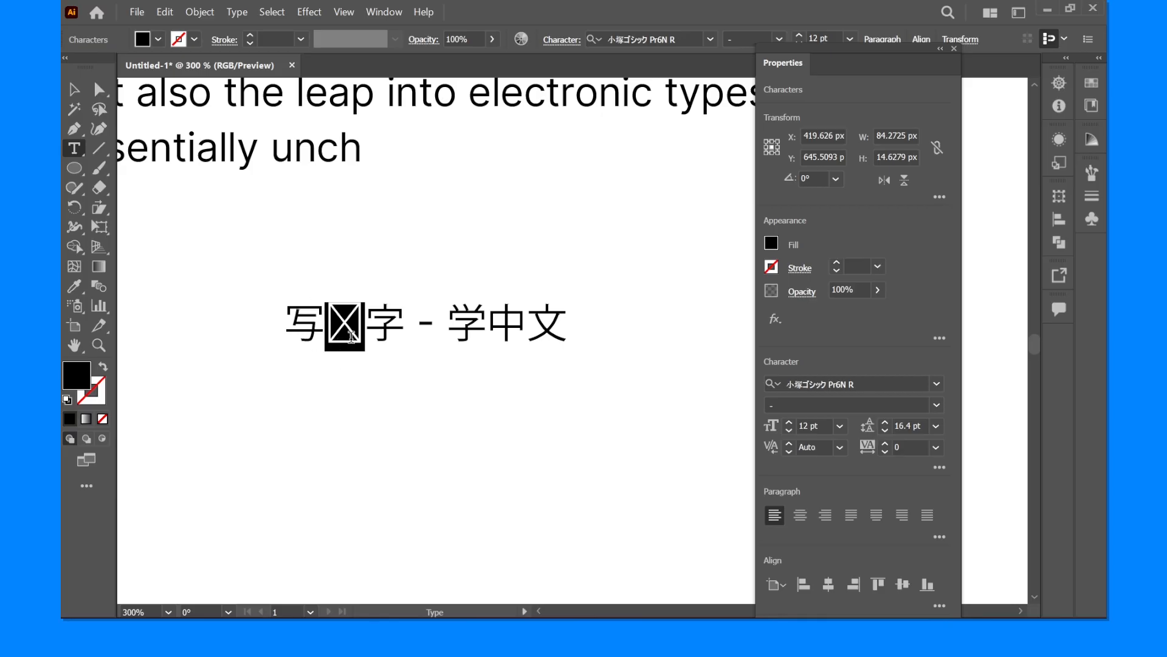
triple_click(375, 330)
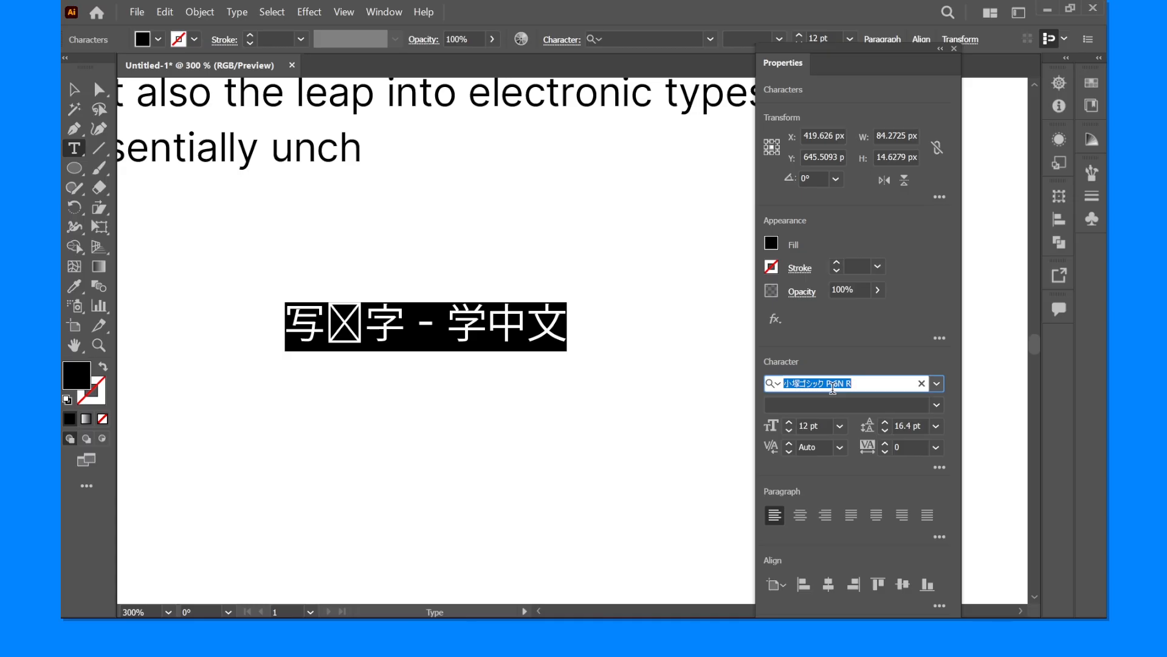
- Turn on Show Font Names in English in the Type preferences
left_click(159, 13)
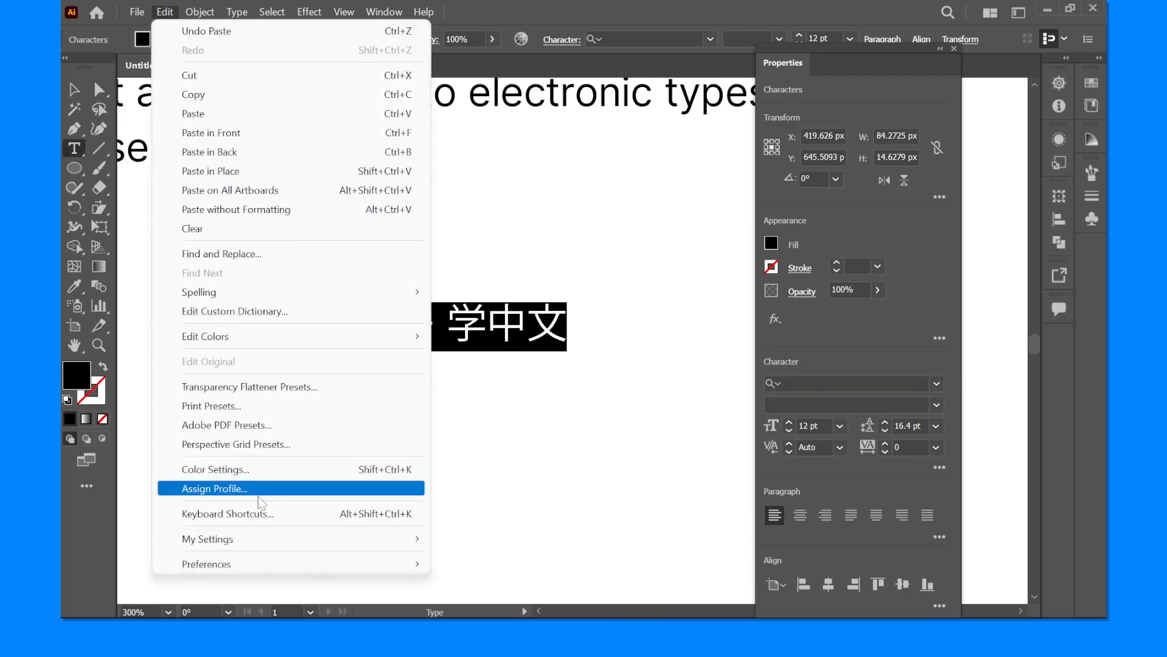
mouse_move(220, 565)
left_click(468, 333)
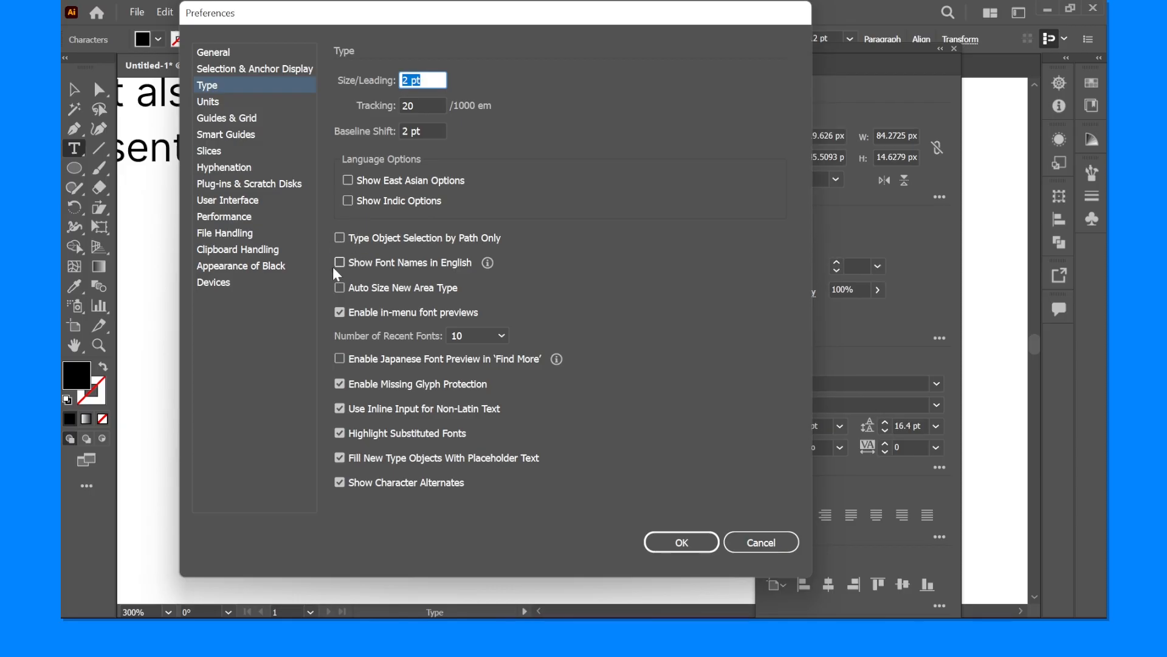
left_click(340, 263)
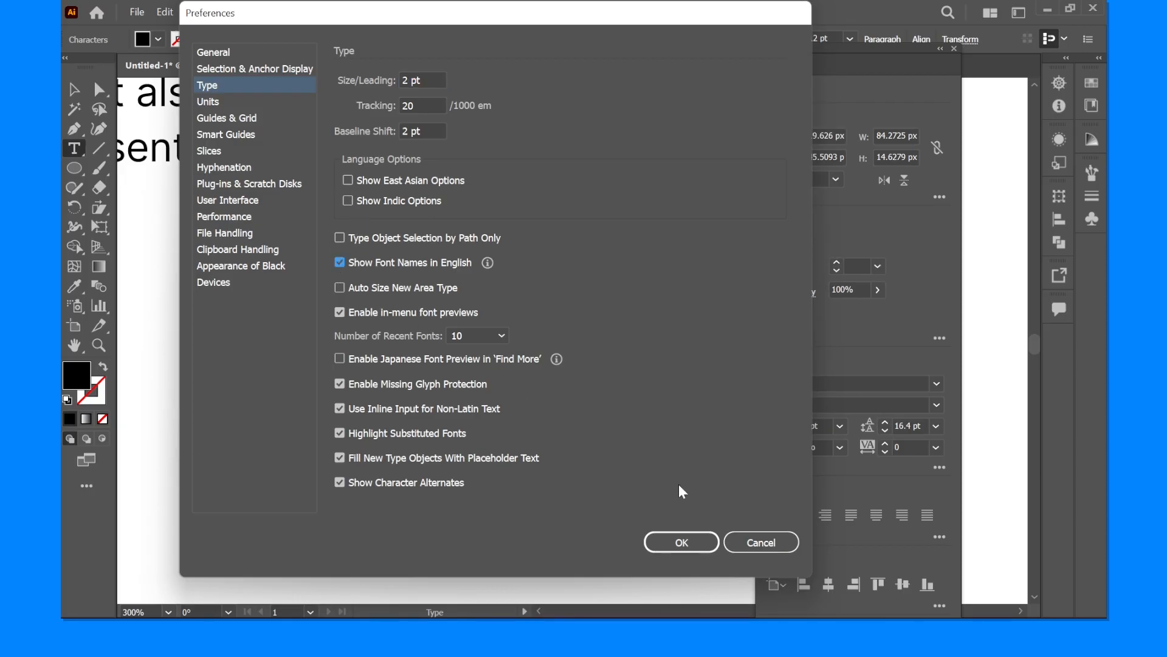
left_click(681, 542)
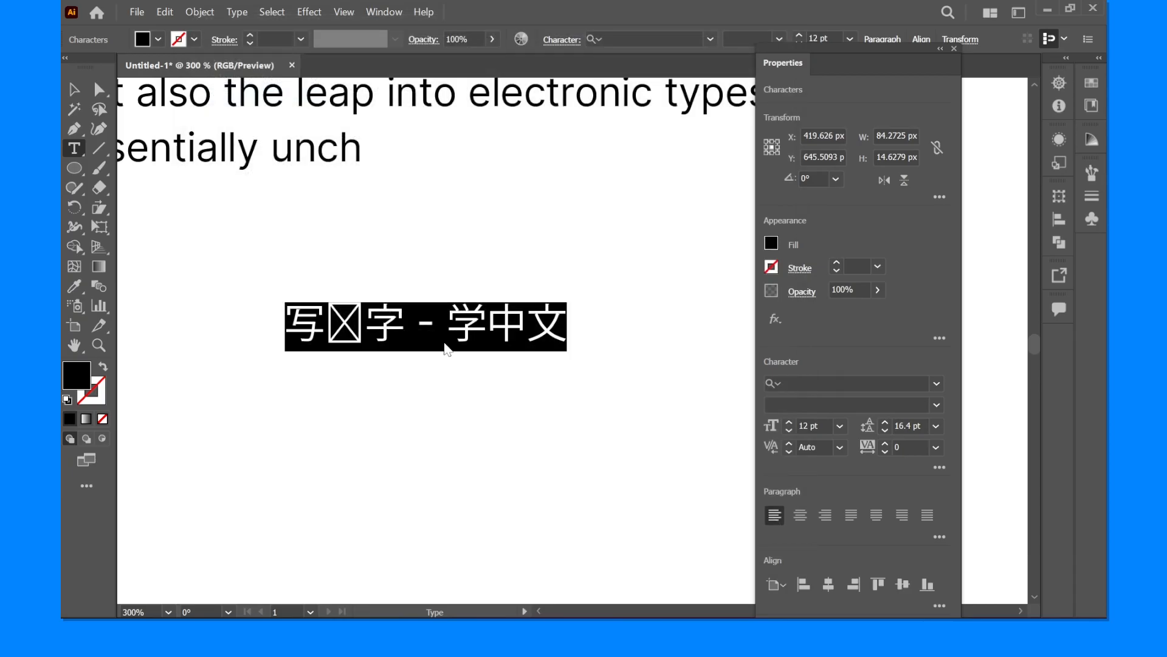
- Select all of the Chinese text, check its font name, and leave text editing
double_click(380, 324)
left_click(380, 324)
key("ctrl+a")
left_click(838, 384)
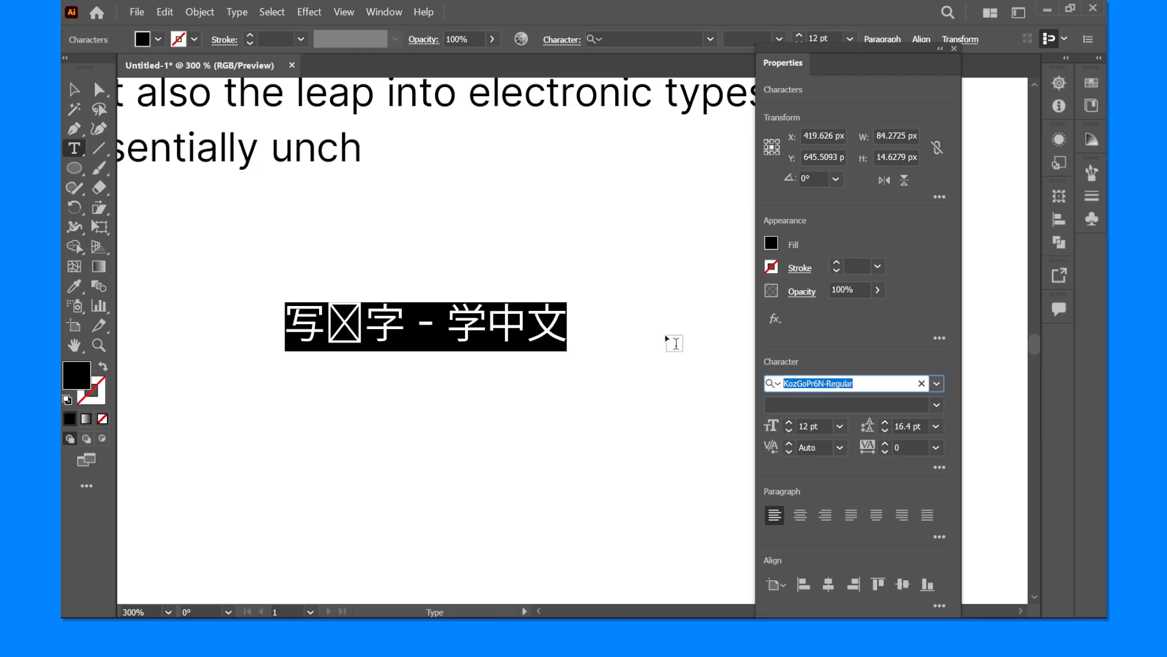
key("Escape")
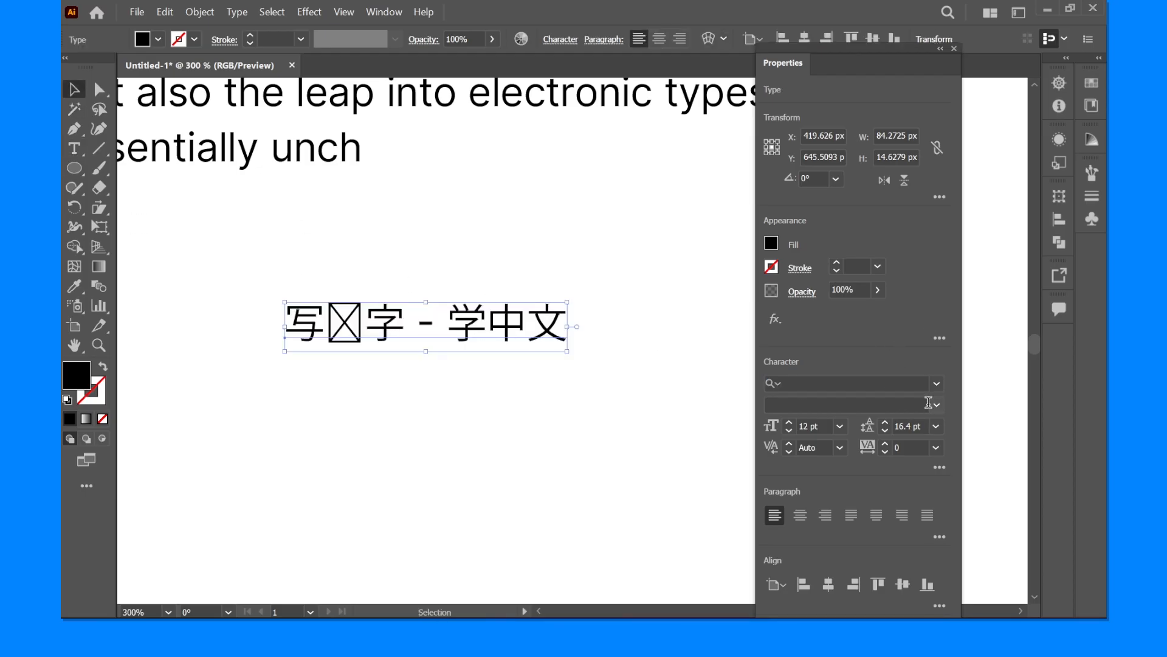
- Browse through fonts for the Chinese text, apply MS Gothic in the Regular style, and deselect it
left_click(943, 389)
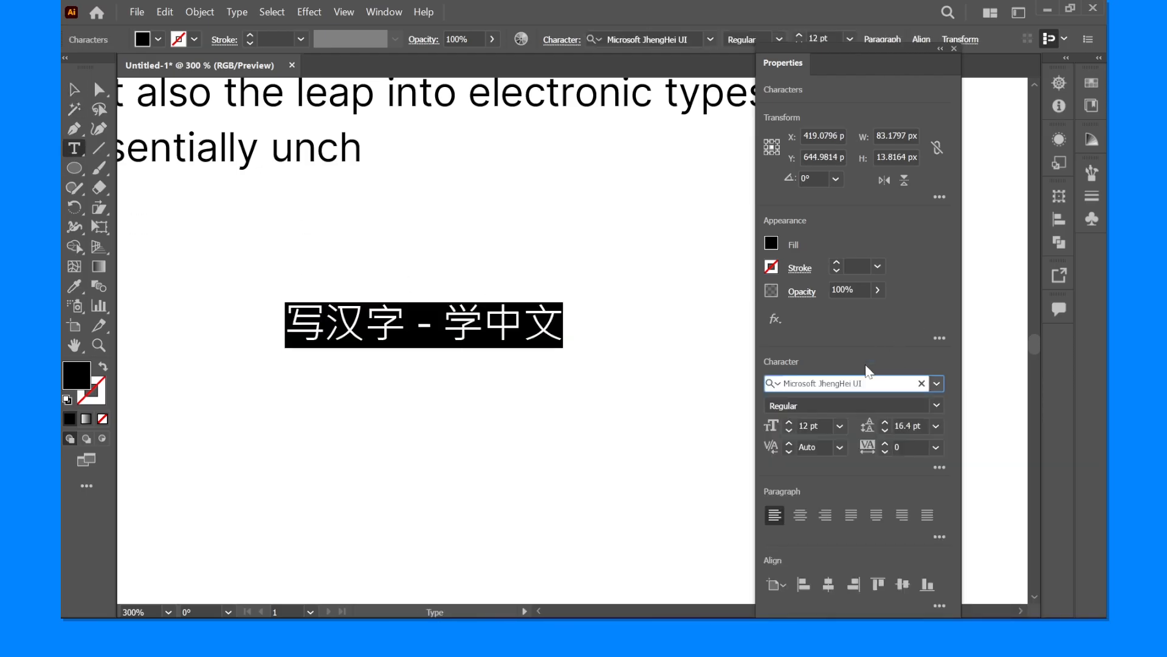
key("Up")
key("Up")
key("Up")
key("Up")
key("Up")
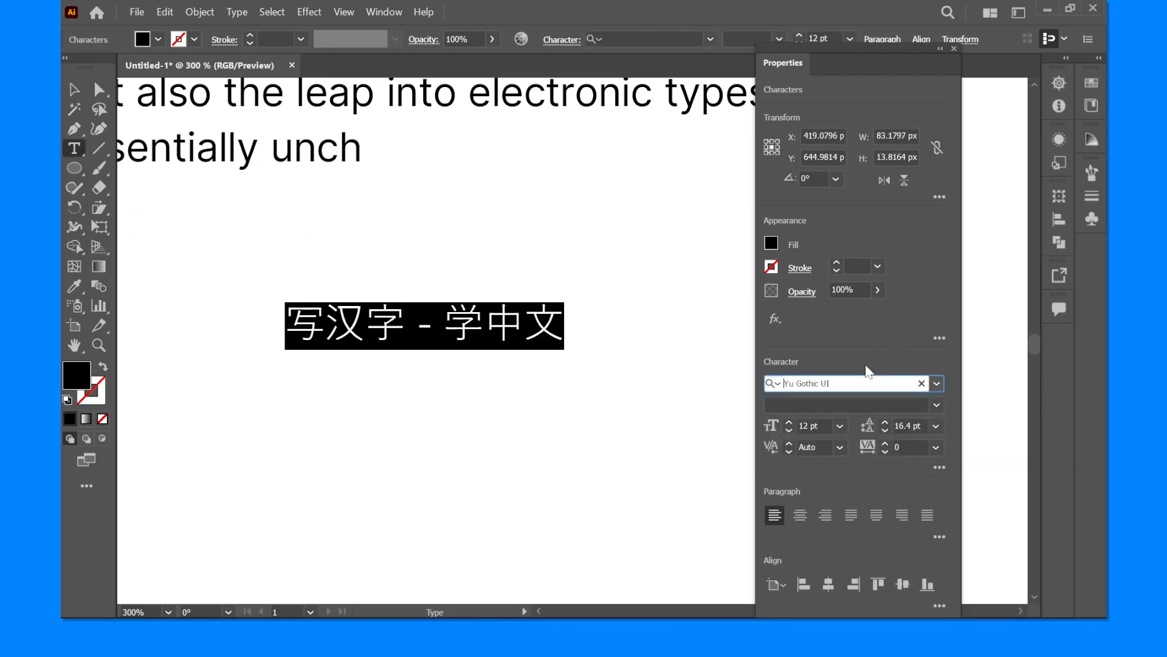
key("Up")
key("Up")
key("Up")
key("Up")
key("Up")
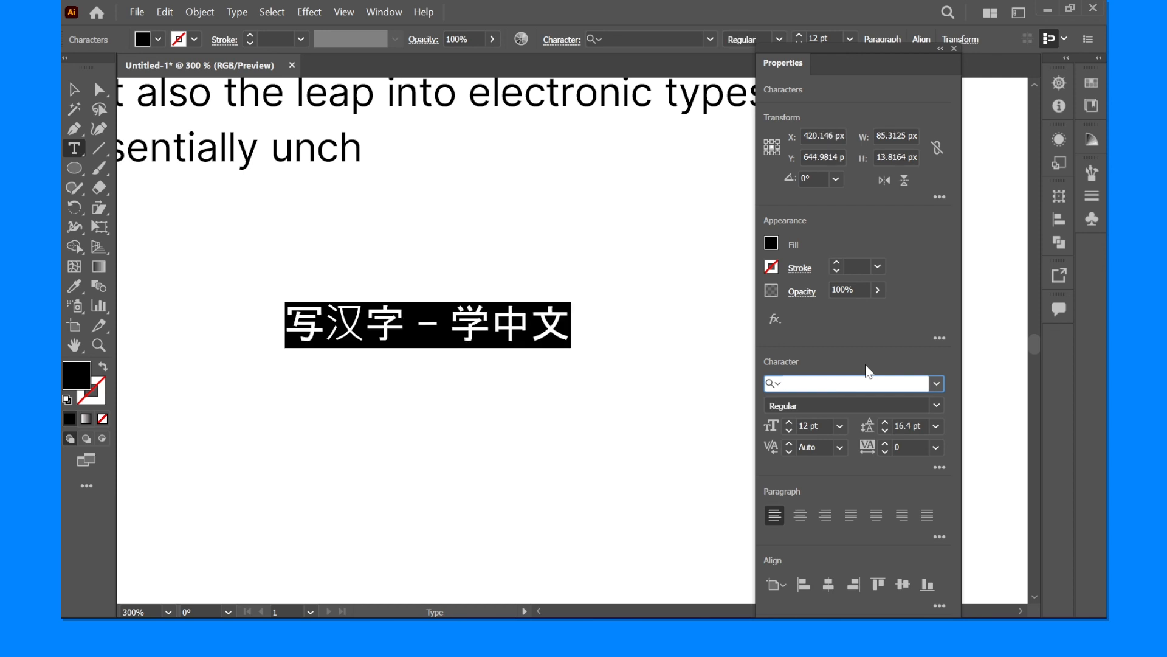
key("Up")
key("Up")
key("Up")
left_click(74, 90)
left_click(398, 238)
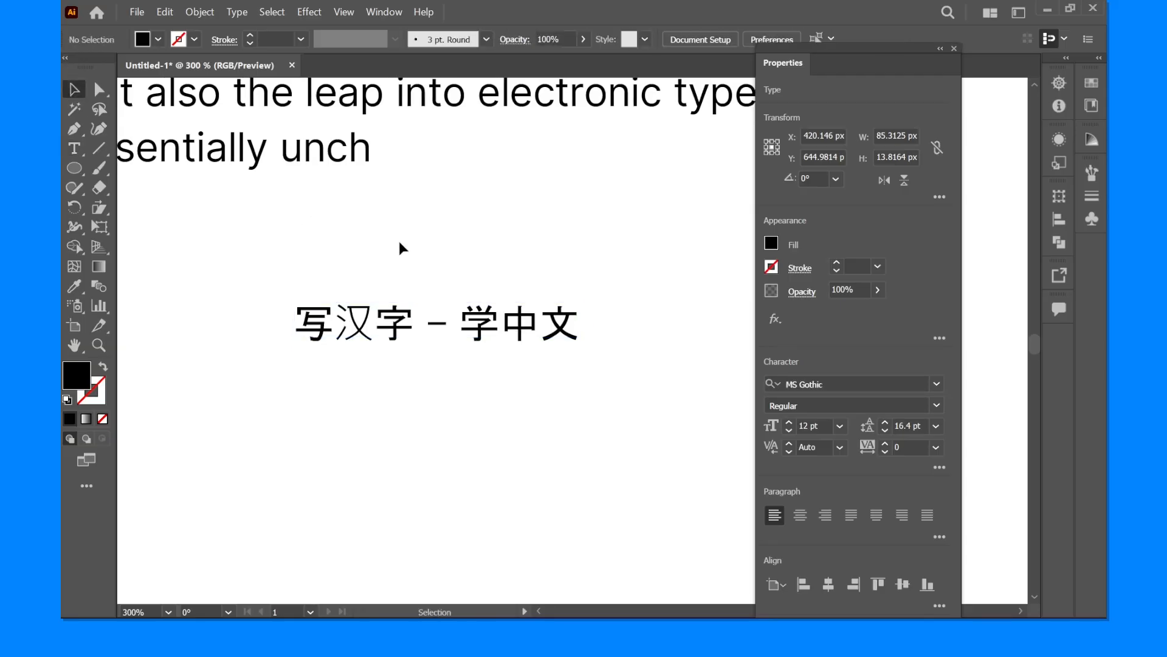
- Check the font styles available for the full Chinese text, and leave text editing without changing the style
scroll(392, 283, "up", 3)
scroll(414, 271, "down", 4)
double_click(414, 303)
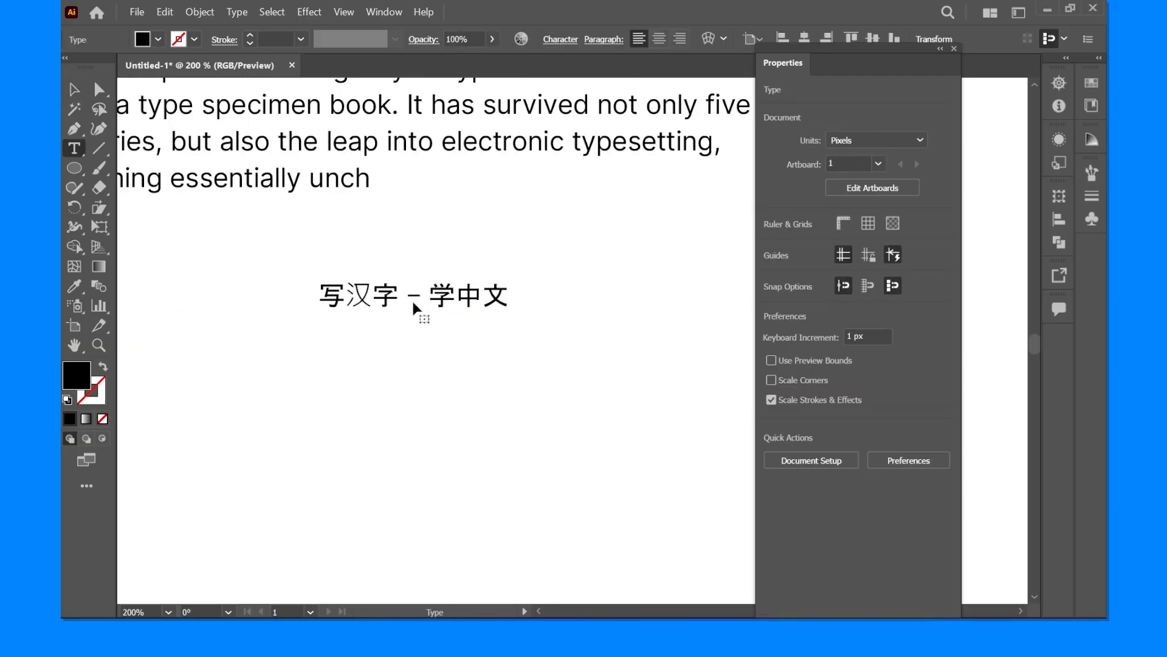
scroll(413, 303, "up", 1)
key("ctrl+a")
left_click(875, 406)
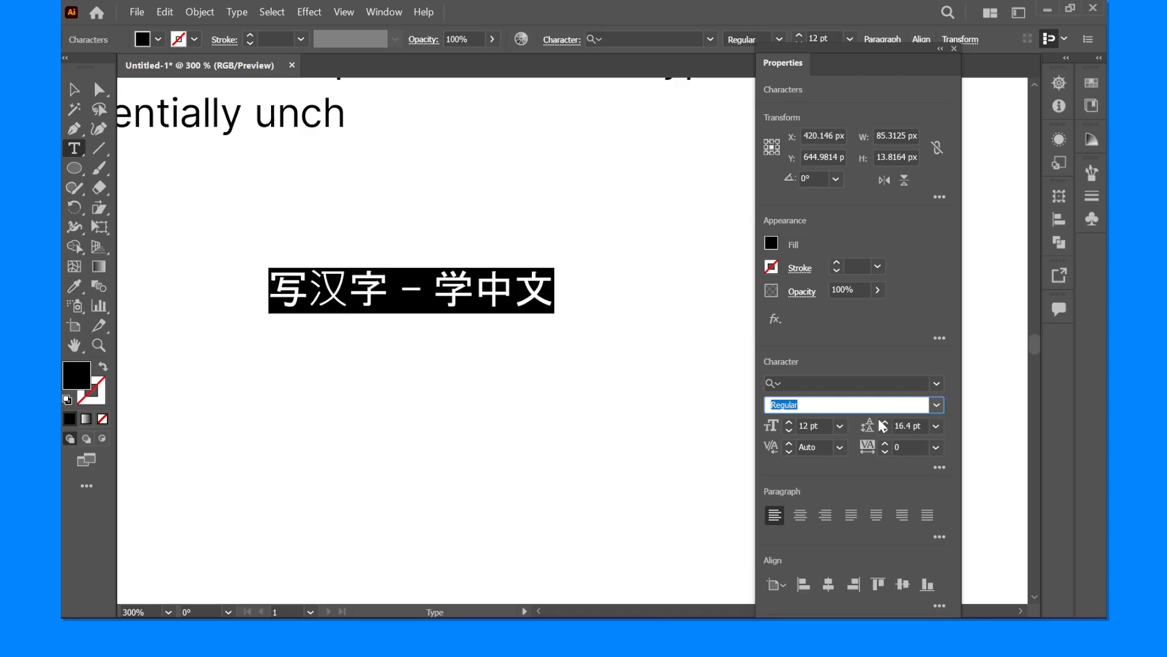
left_click(938, 406)
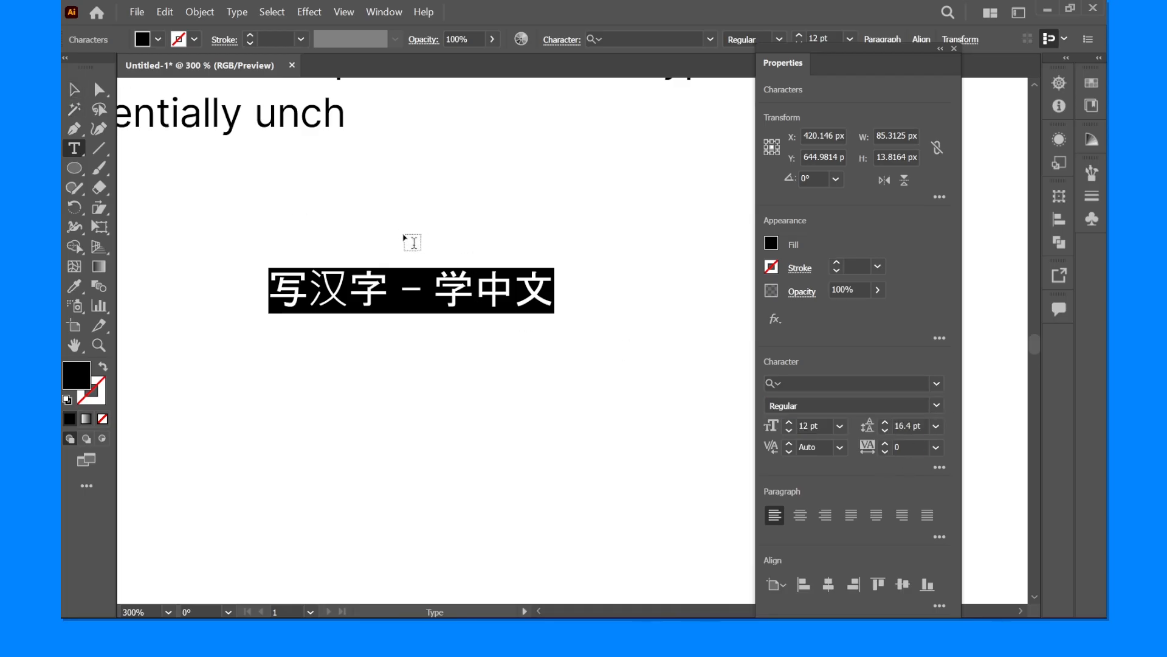
key("Escape")
left_click(75, 90)
scroll(453, 248, "down", 1)
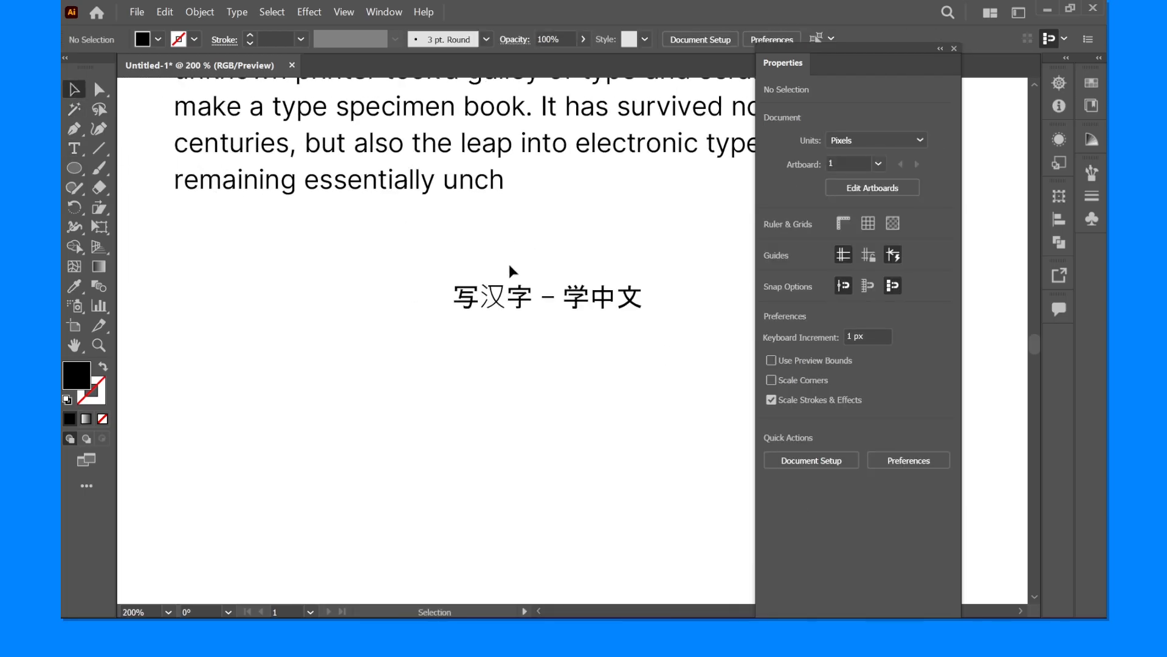
- Slant the Chinese text below the paragraph with the Shear tool
left_click(480, 301)
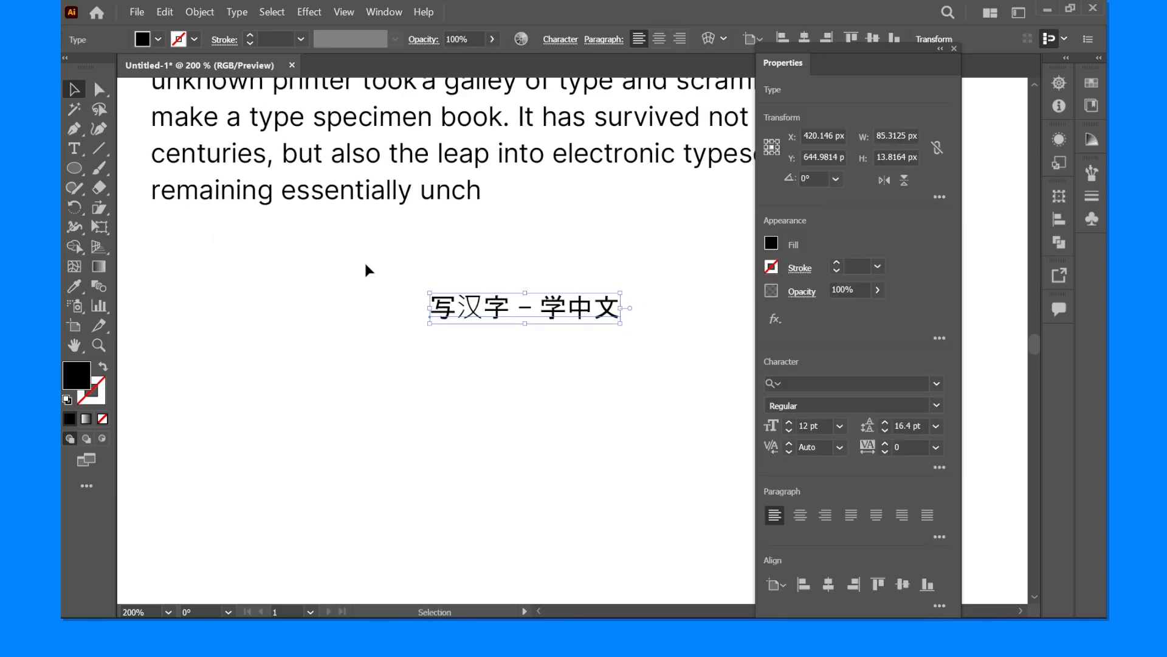
scroll(541, 281, "up", 1)
scroll(547, 290, "up", 1)
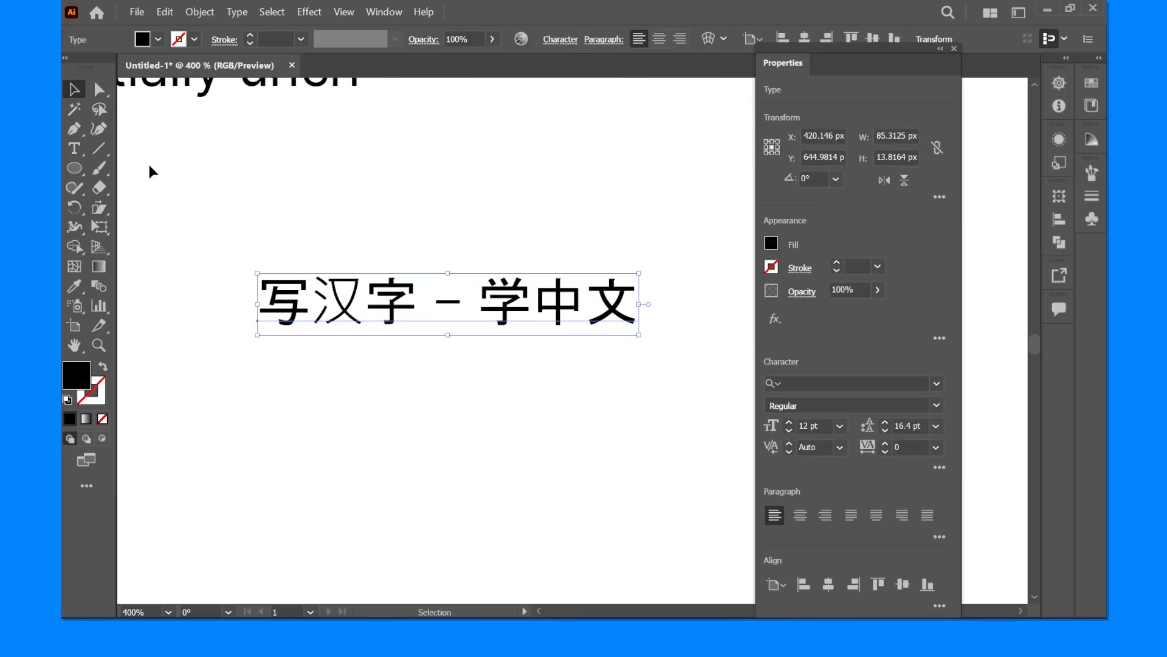
left_click(100, 207)
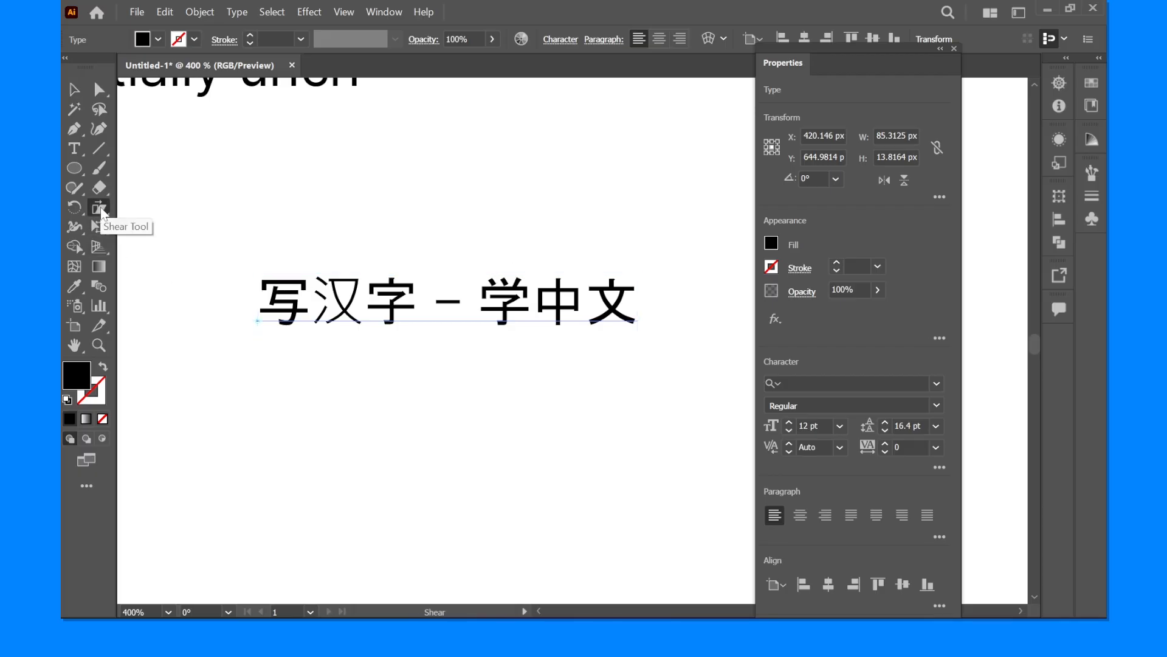
left_click_drag(431, 281, 439, 284)
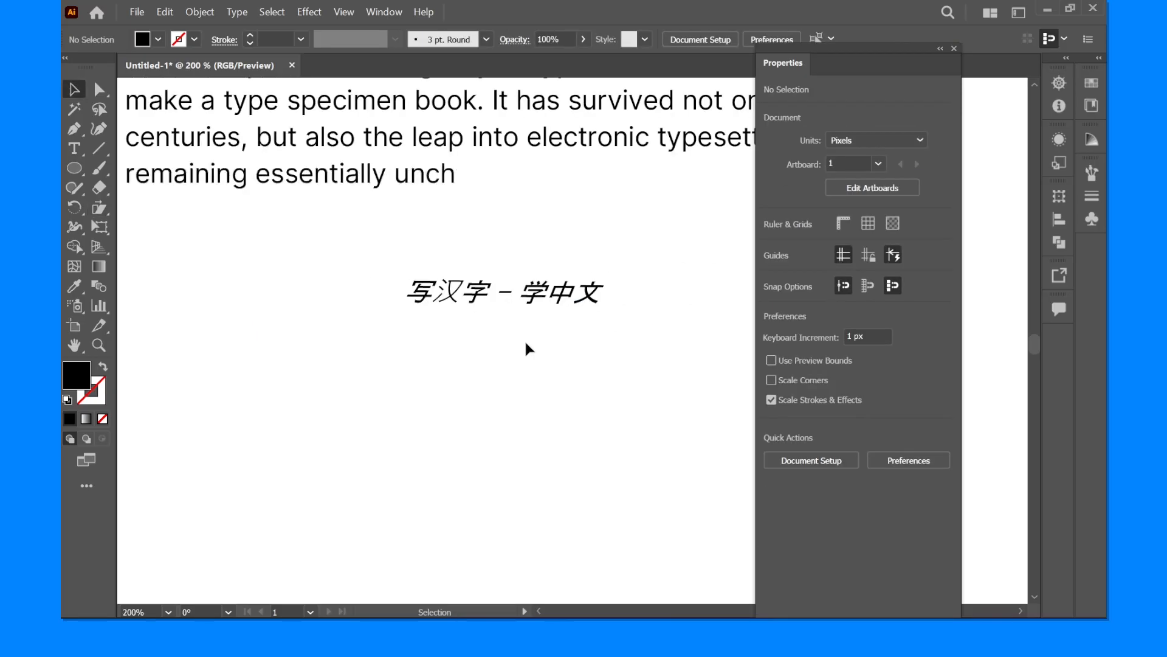
- Select the sheared Chinese text to examine its slant and bounding box, and deselect it
left_click_drag(572, 326, 563, 339)
left_click(547, 316)
scroll(577, 318, "up", 1)
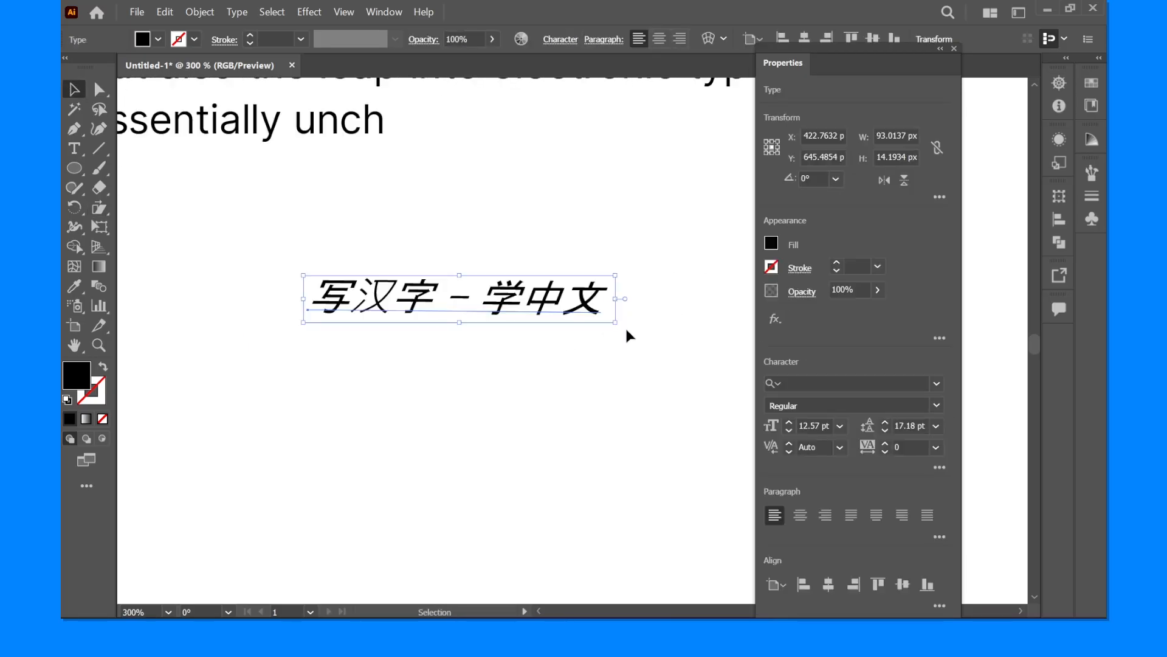
left_click_drag(622, 325, 621, 333)
left_click(578, 353)
scroll(578, 354, "down", 2)
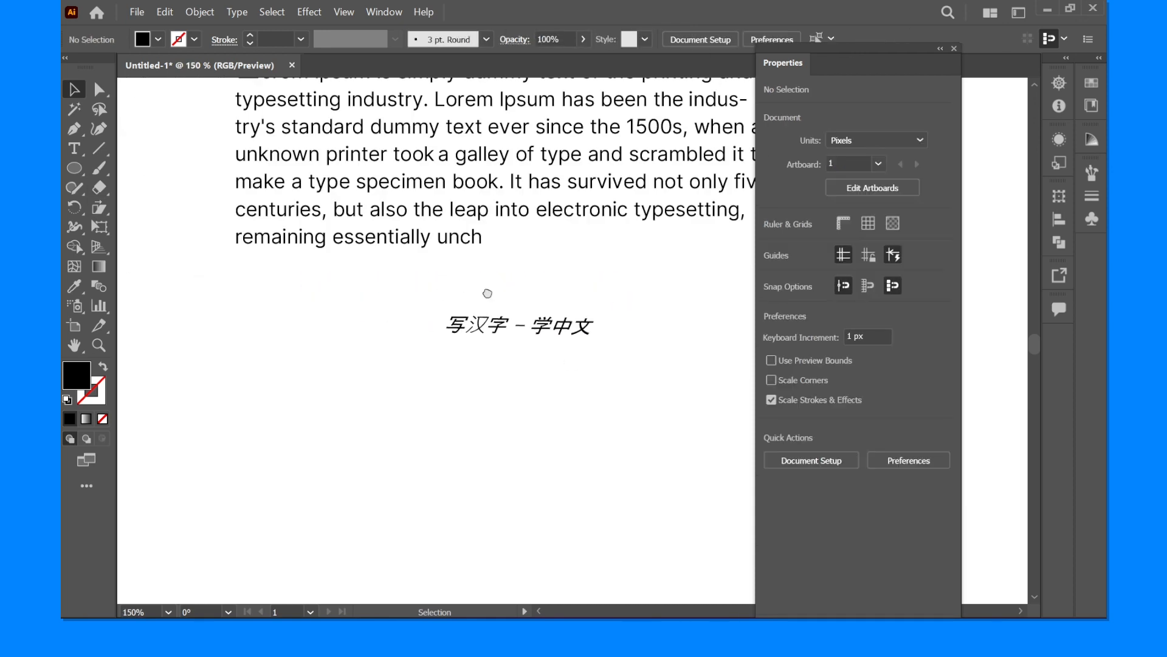
- Delete the slanted Chinese text, keeping only the Lorem Ipsum paragraph
left_click_drag(487, 295, 476, 298)
left_click(96, 212)
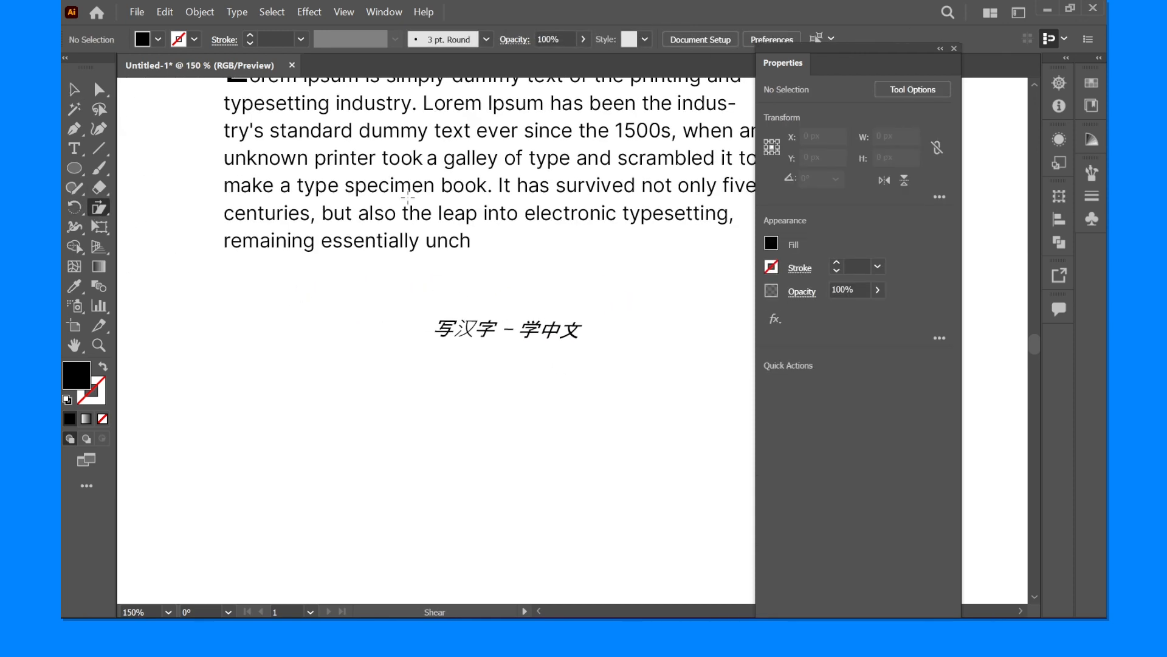
left_click_drag(389, 209, 362, 298)
scroll(361, 298, "down", 1)
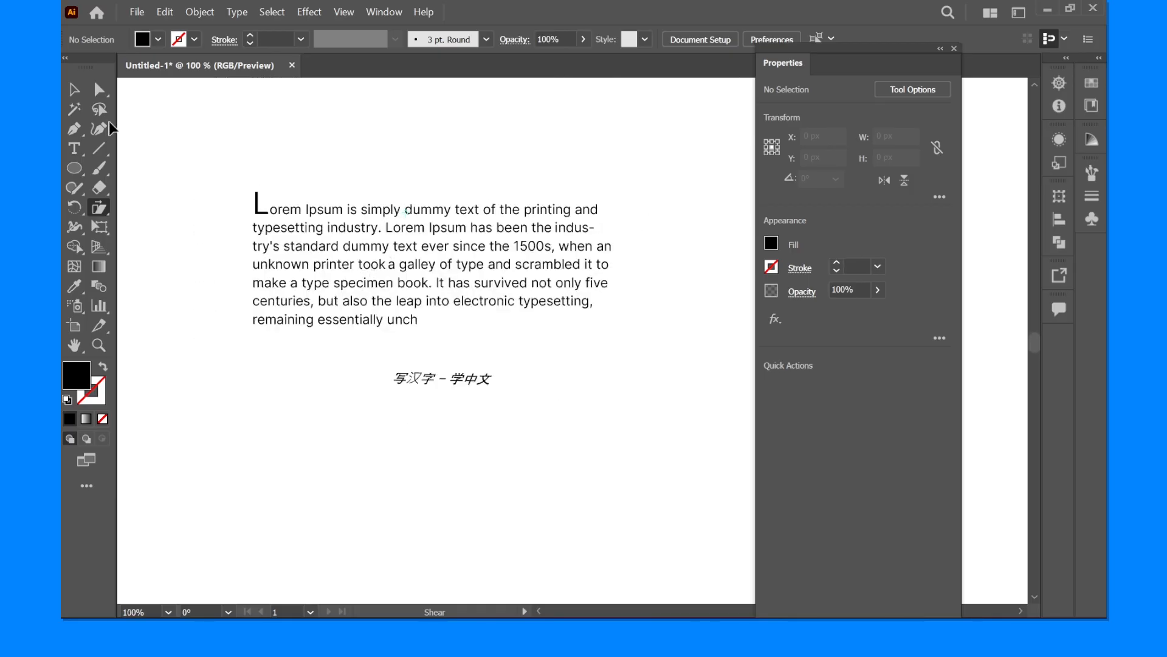
left_click(74, 88)
left_click_drag(298, 247, 239, 350)
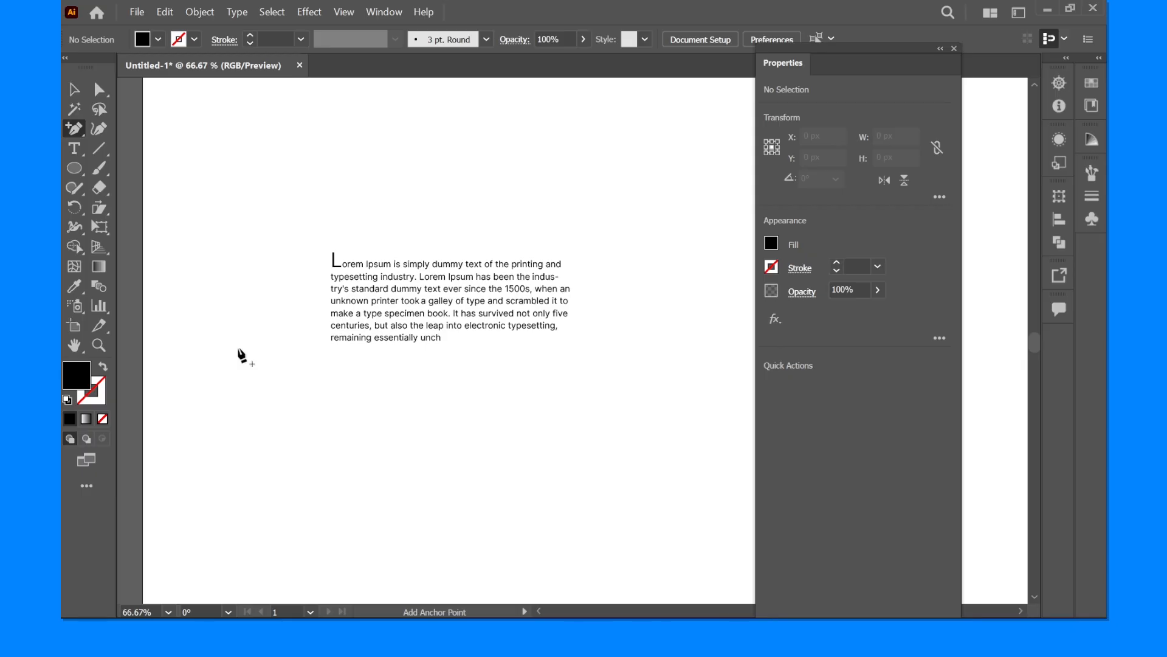
- Duplicate the Lorem Ipsum paragraph and place the copy below the original
left_click_drag(524, 235, 373, 209)
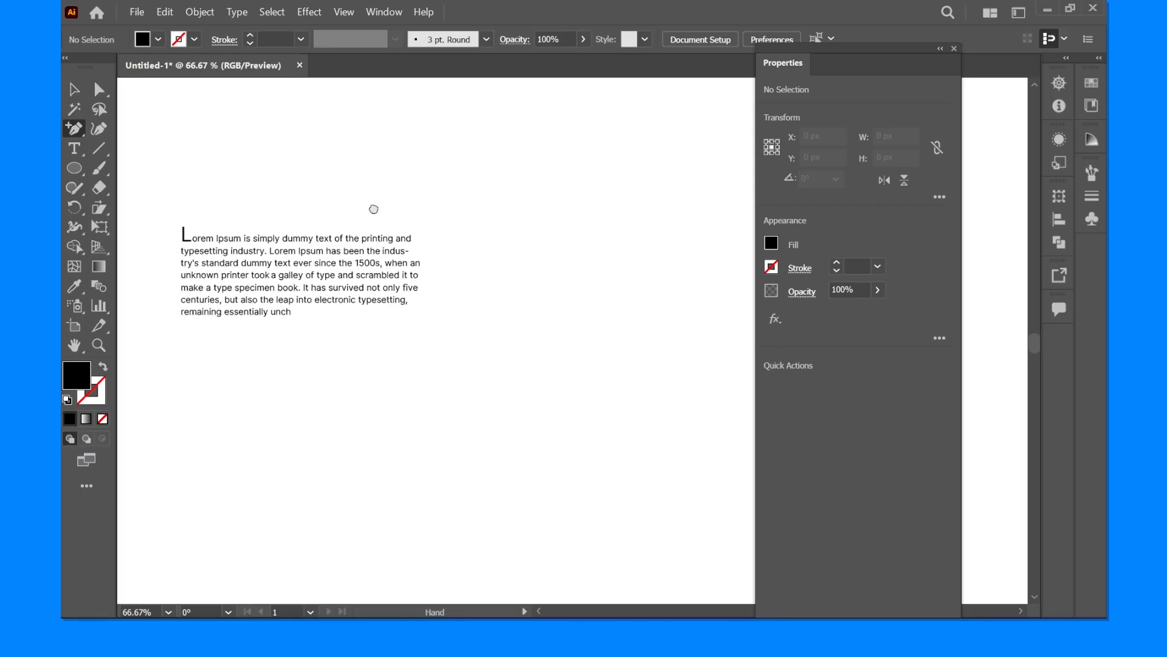
key("v")
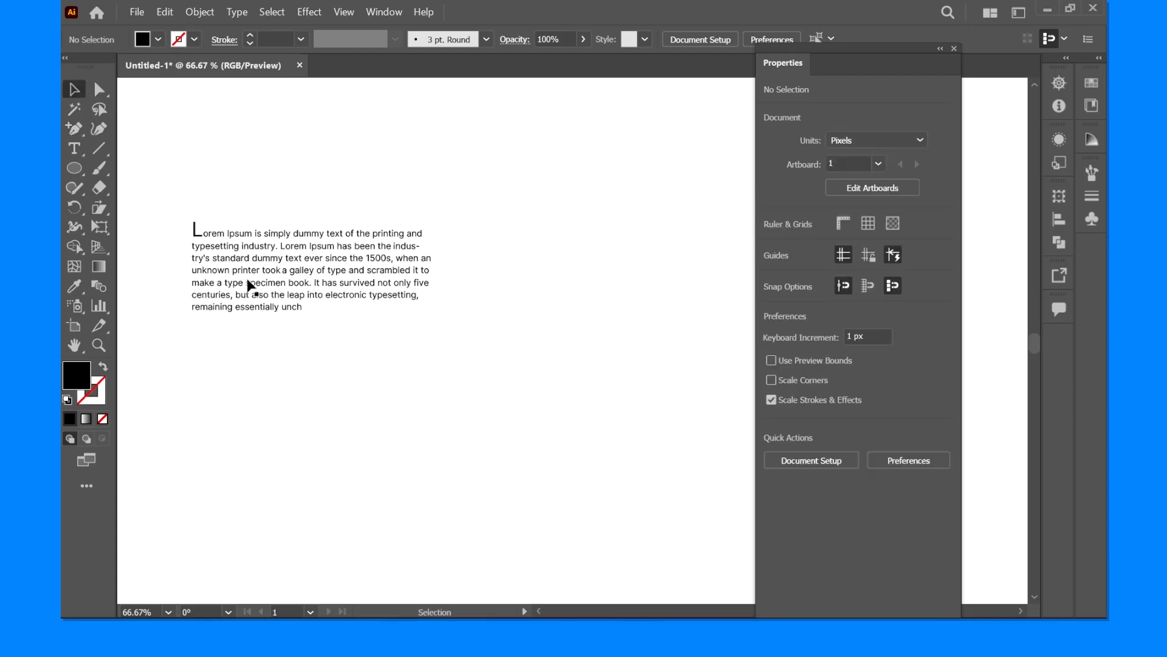
left_click_drag(250, 284, 344, 390)
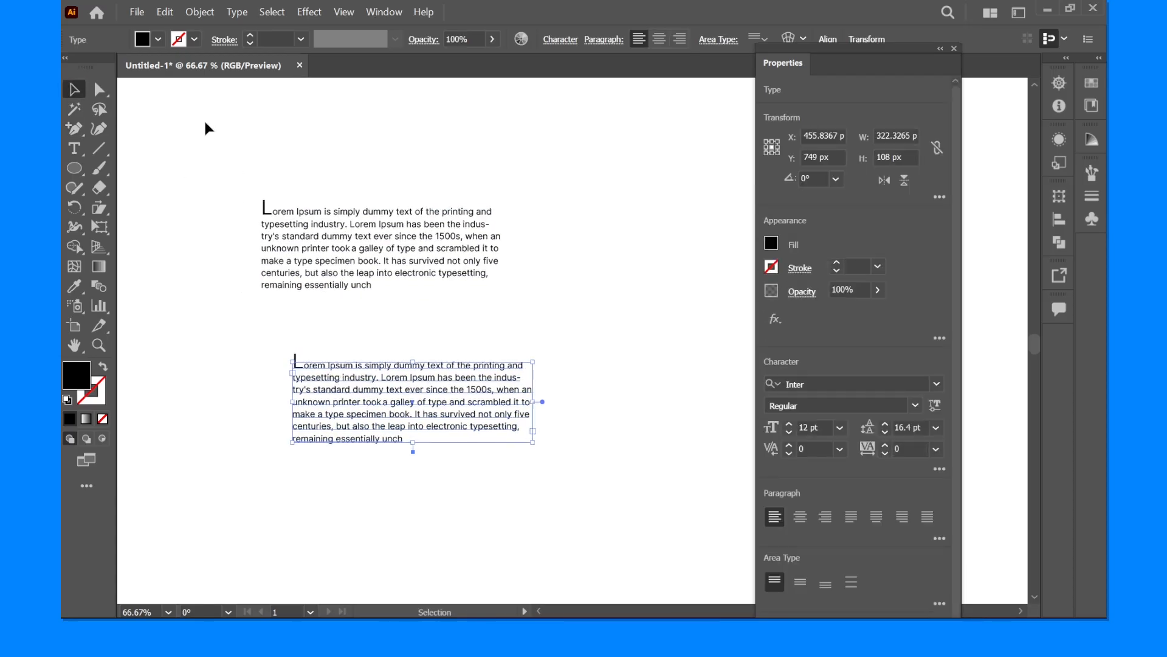
- Try a Warp effect on the paragraph copy, first Arc with a 9% bend and then Arch with a 25% bend
left_click(310, 13)
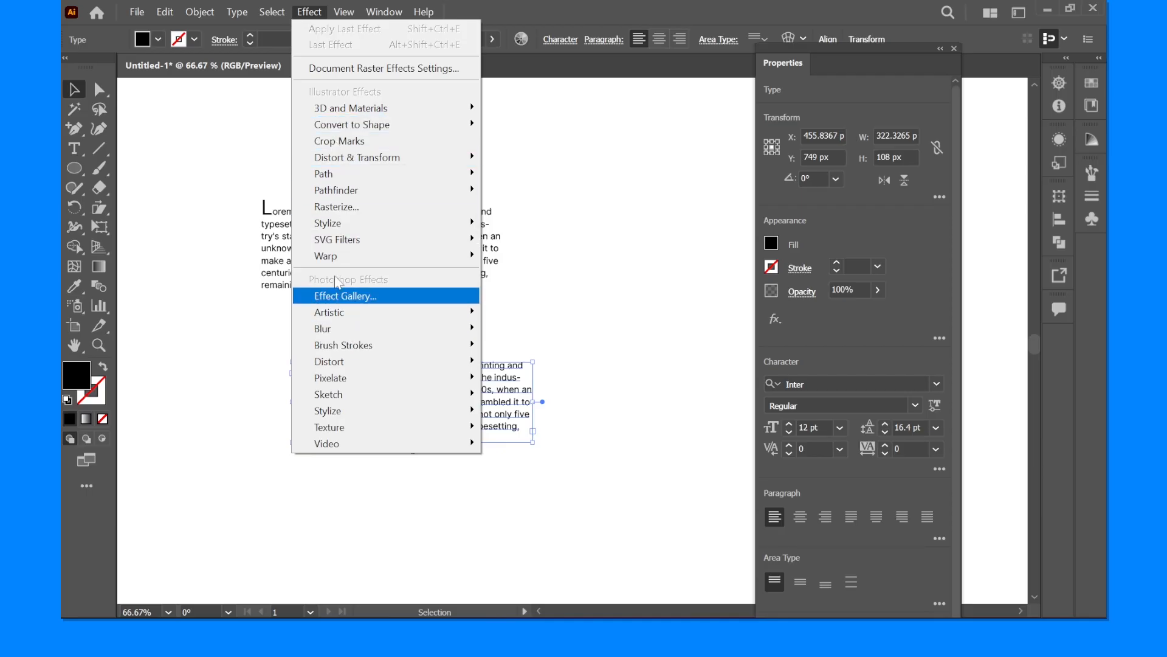
mouse_move(383, 255)
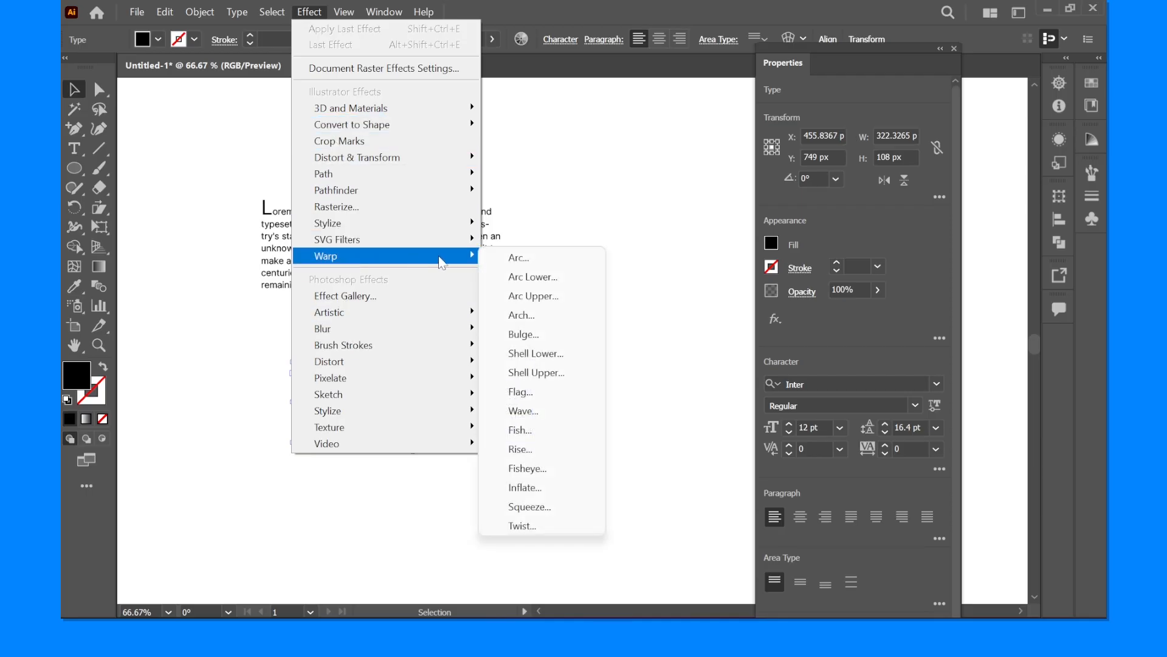
left_click(510, 262)
mouse_move(604, 273)
left_mouse_down()
mouse_move(546, 279)
mouse_move(593, 272)
left_mouse_up()
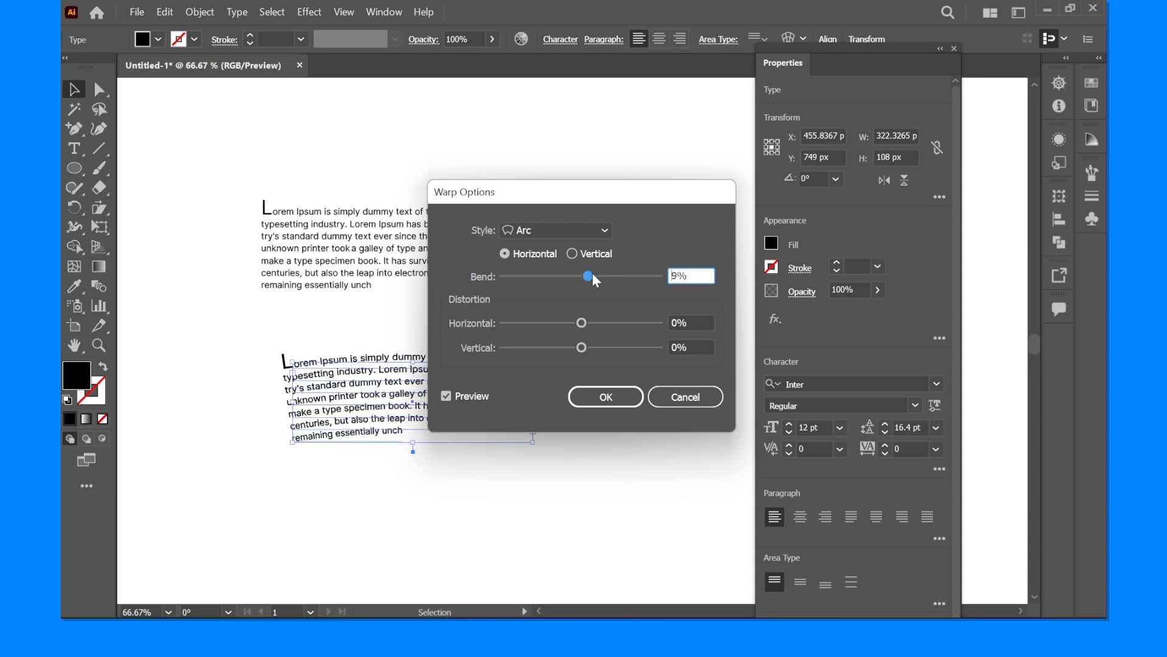
left_click(592, 230)
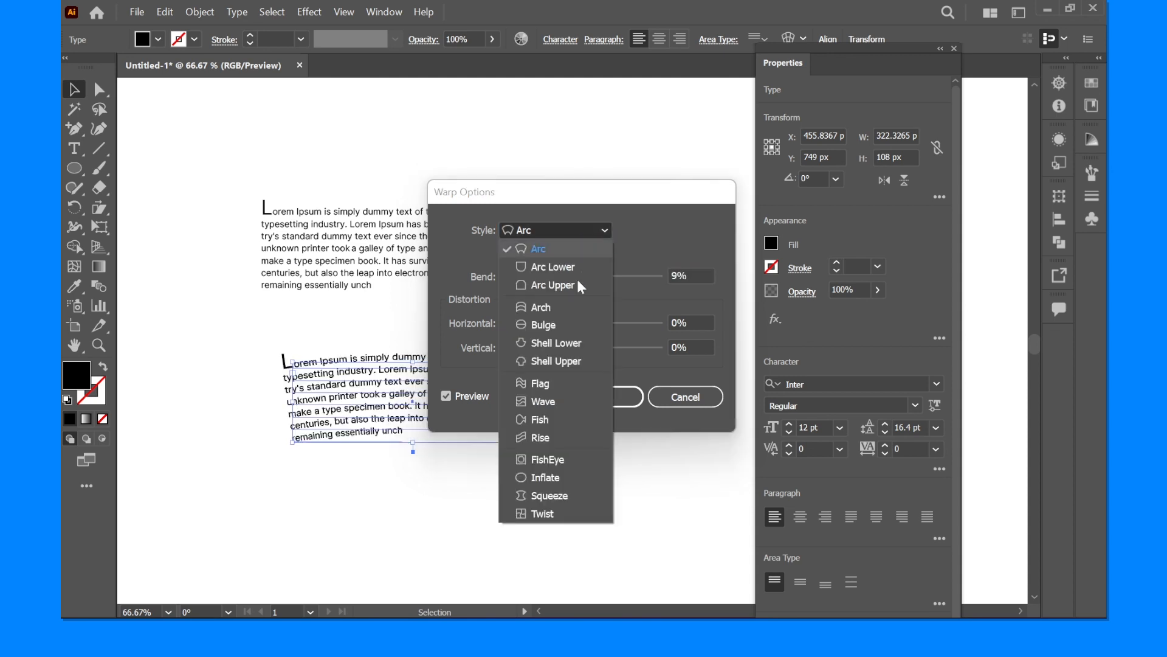
left_click(540, 307)
left_click_drag(587, 275, 599, 271)
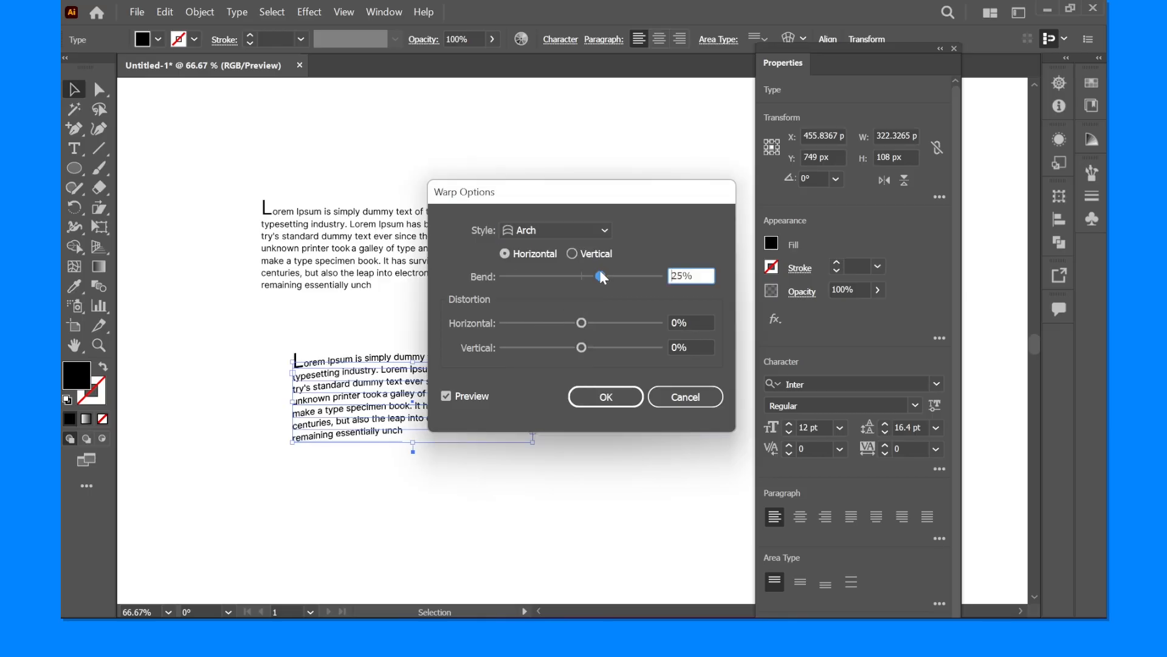
- Switch the warp style to Flag and try bends of 17% and -1% on the paragraph copy
left_click(557, 234)
left_click(551, 383)
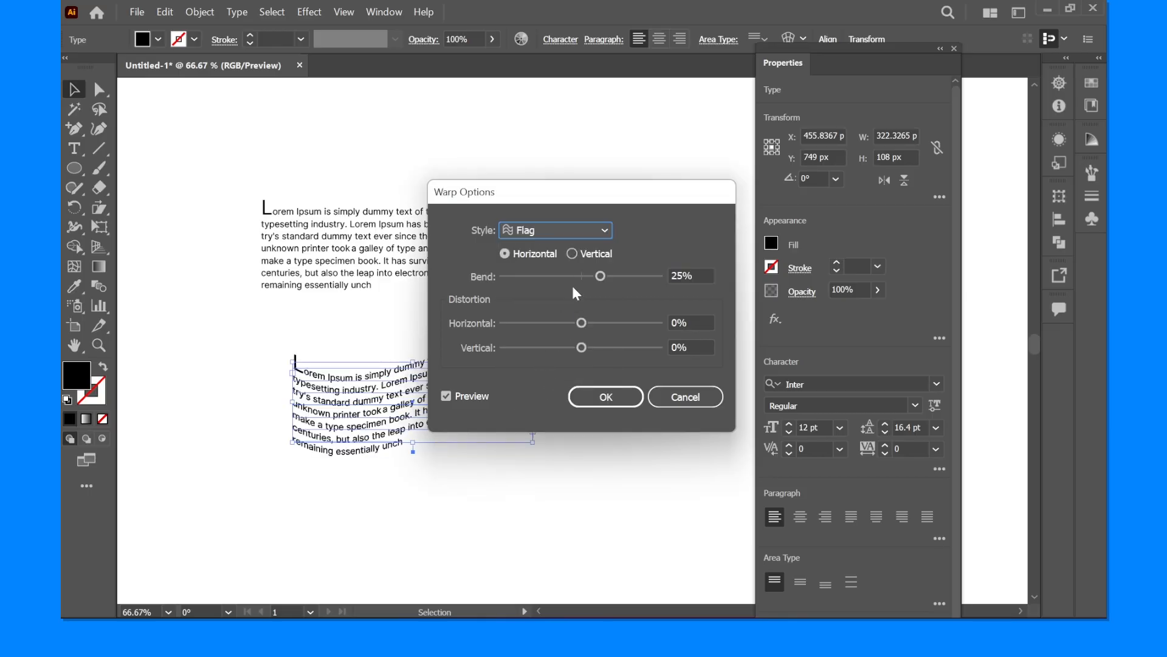
left_click_drag(601, 278, 595, 278)
left_click_drag(547, 191, 757, 162)
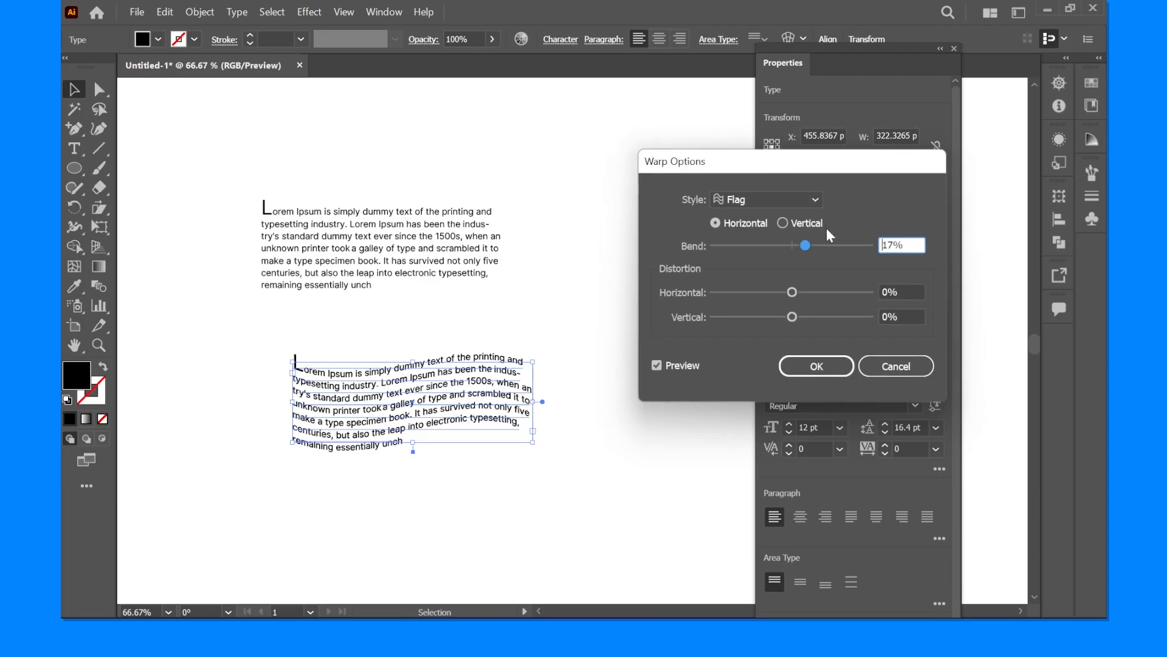
left_click_drag(797, 243, 791, 245)
- Change the warp style to FishEye, adjust its bend, and apply the effect to the paragraph copy
left_click(772, 200)
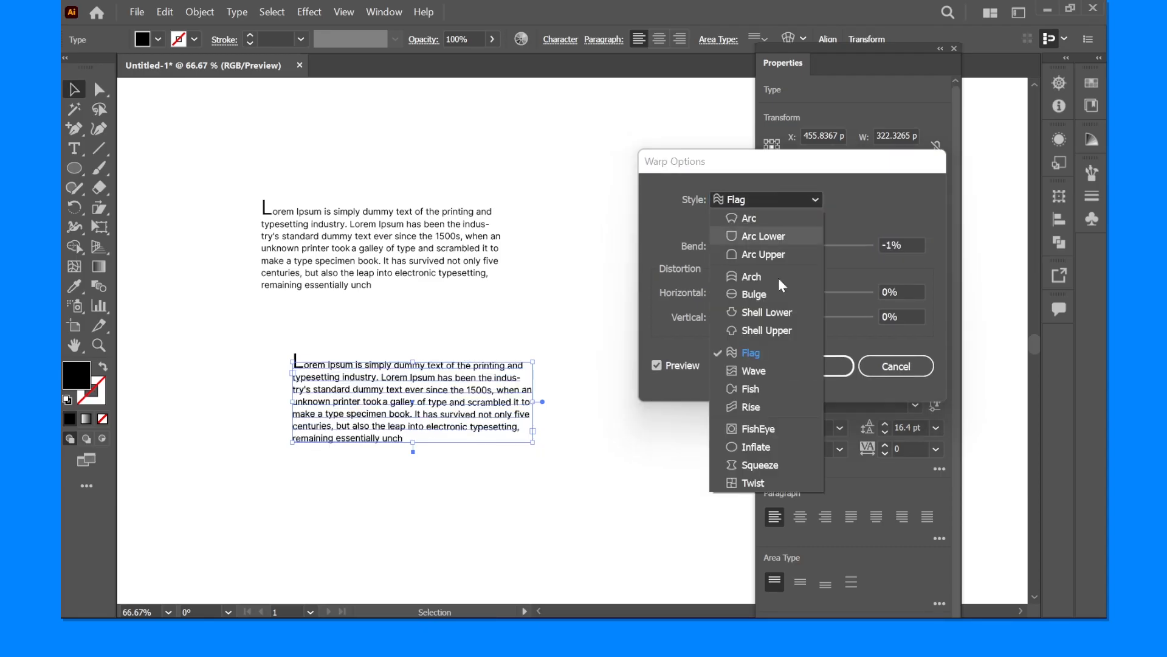
left_click(757, 399)
key("Tab")
type("25")
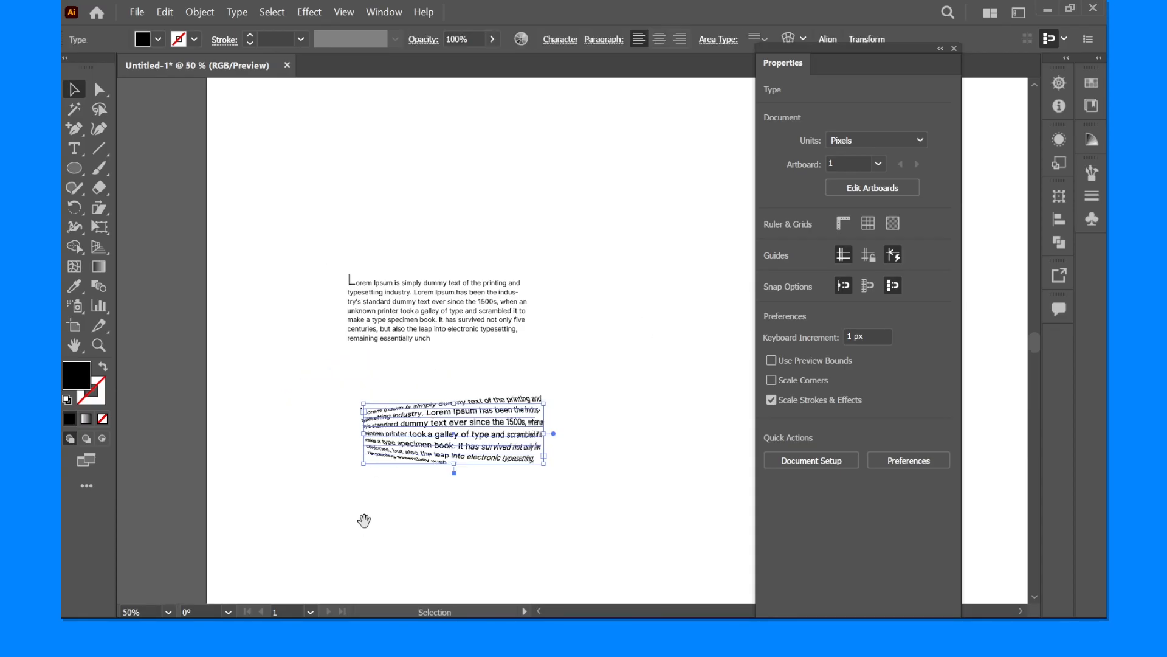
- Delete the warped copy of the paragraph
key("Delete")
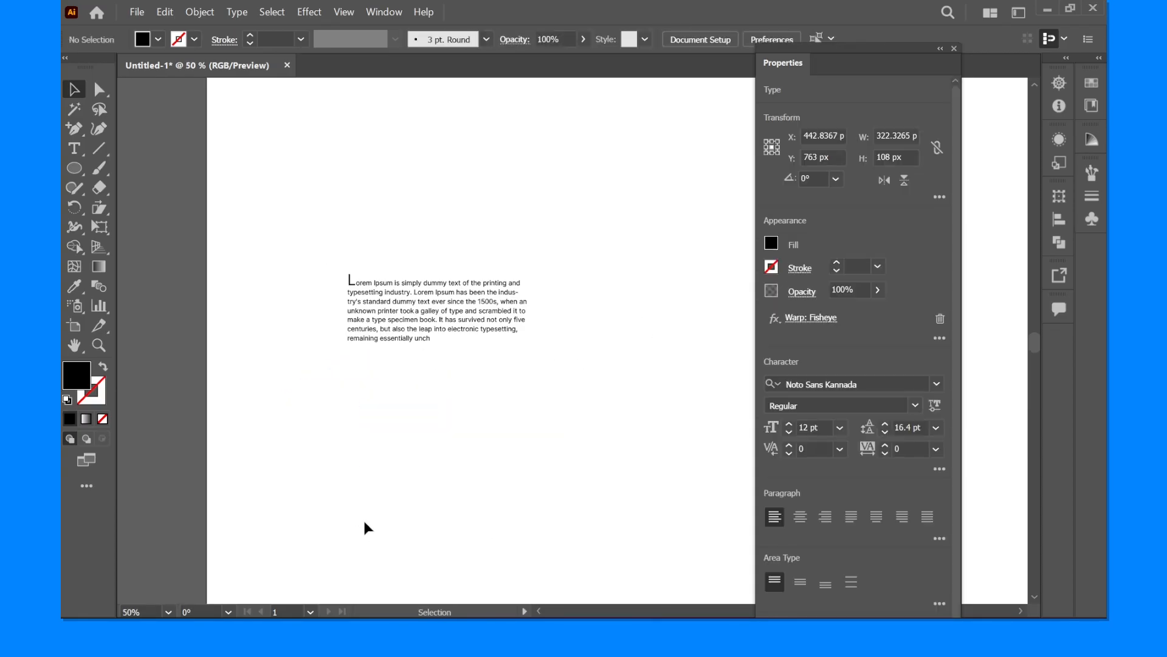
scroll(373, 257, "up", 4)
left_click_drag(372, 258, 391, 280)
left_click_drag(374, 214, 284, 110)
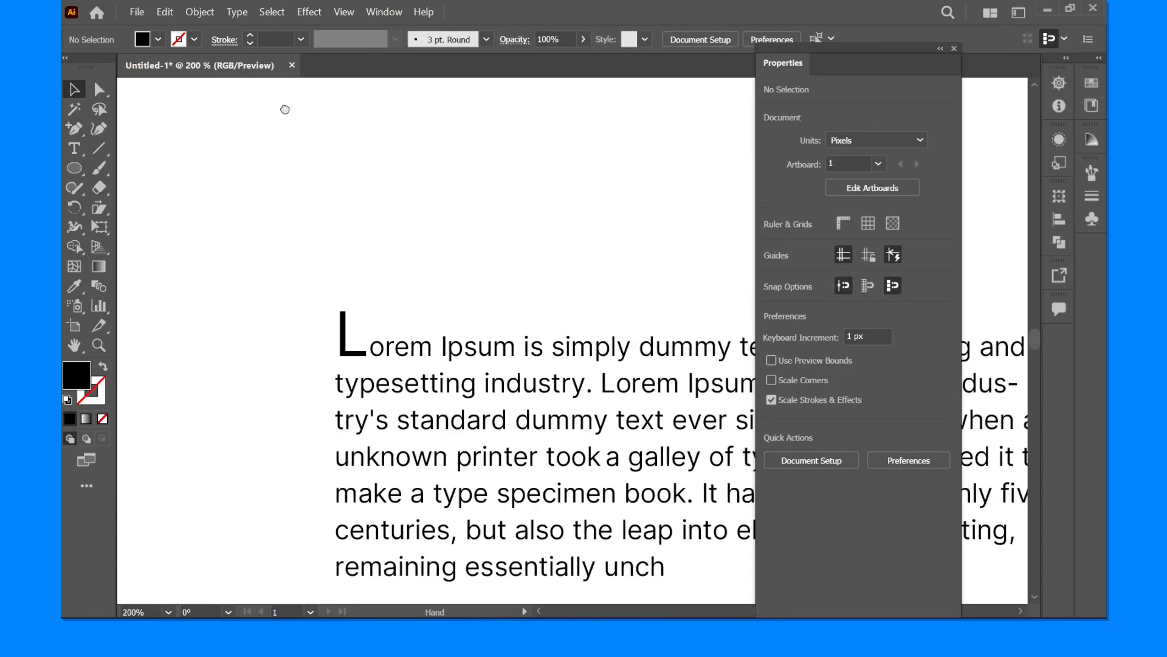
- Highlight all of the paragraph's text, narrow the selection to the letter u in "unch", and leave text editing
key("t")
left_click(355, 284)
key("ctrl+a")
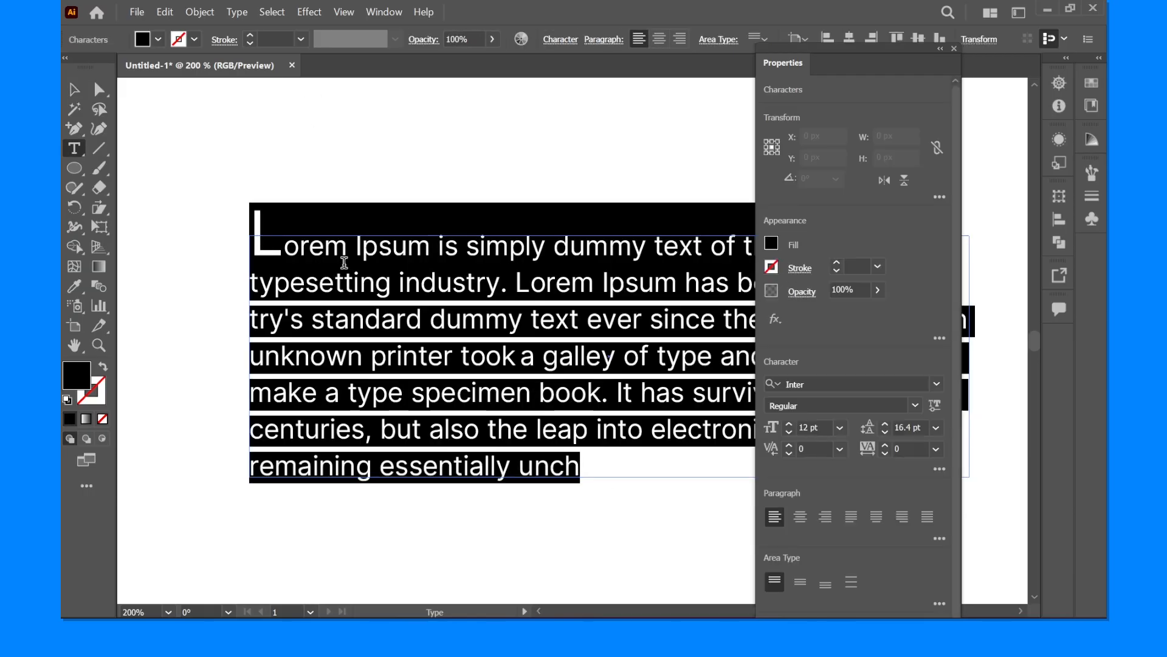
key("ctrl+1")
scroll(436, 358, "up", 2)
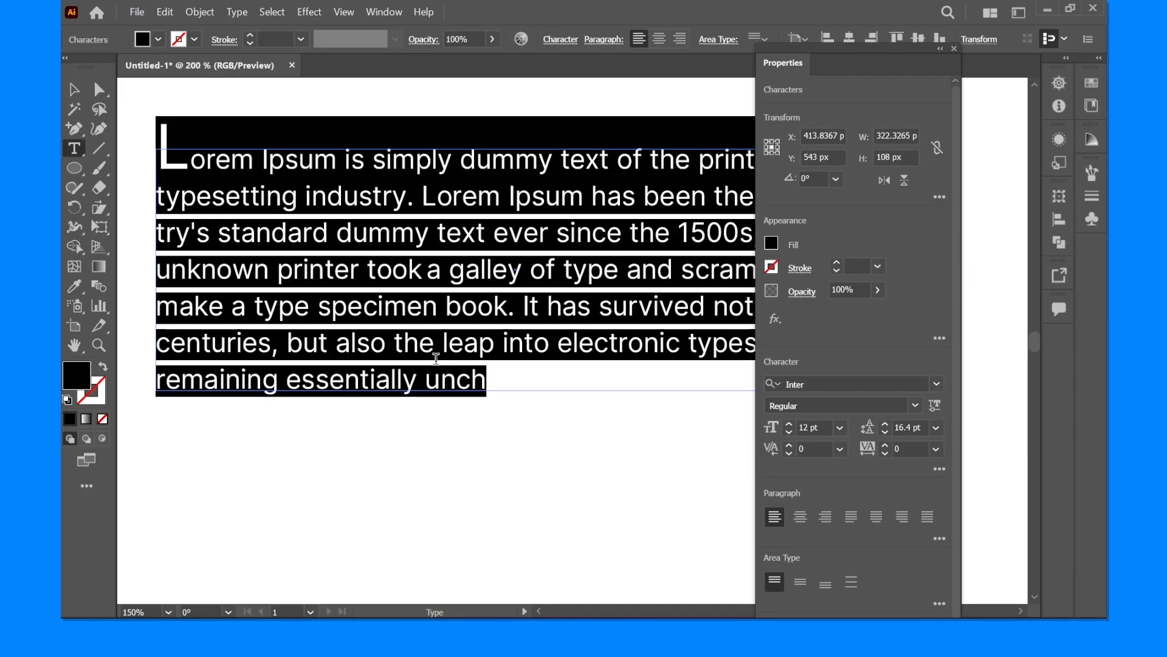
left_click_drag(426, 378, 446, 388)
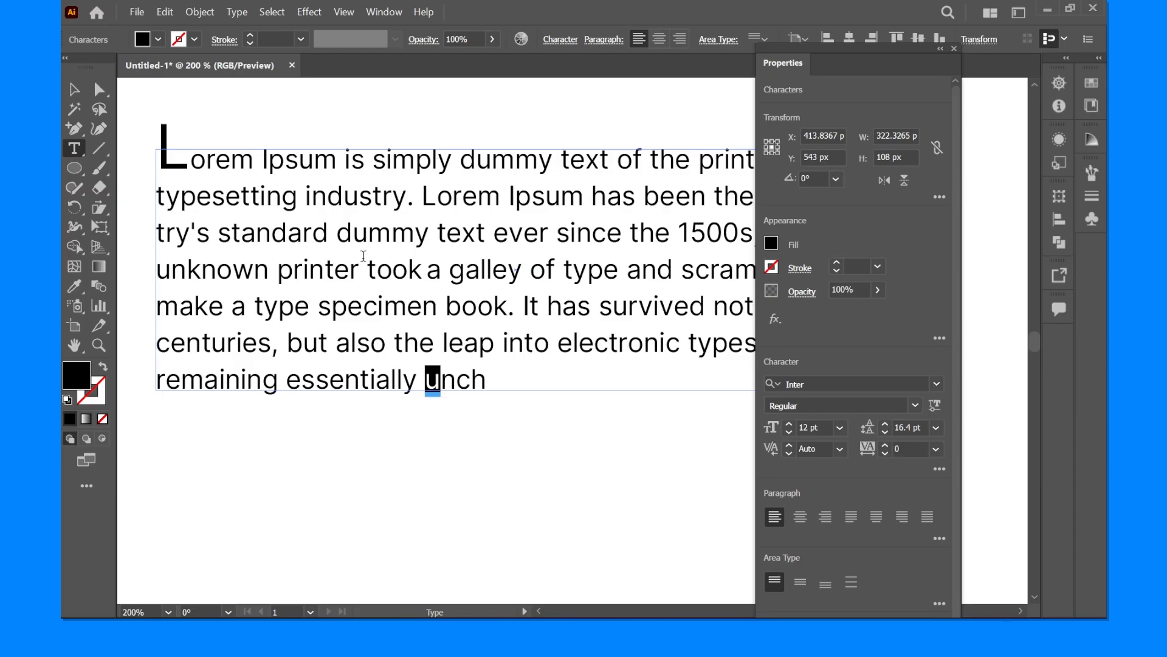
left_click(194, 9)
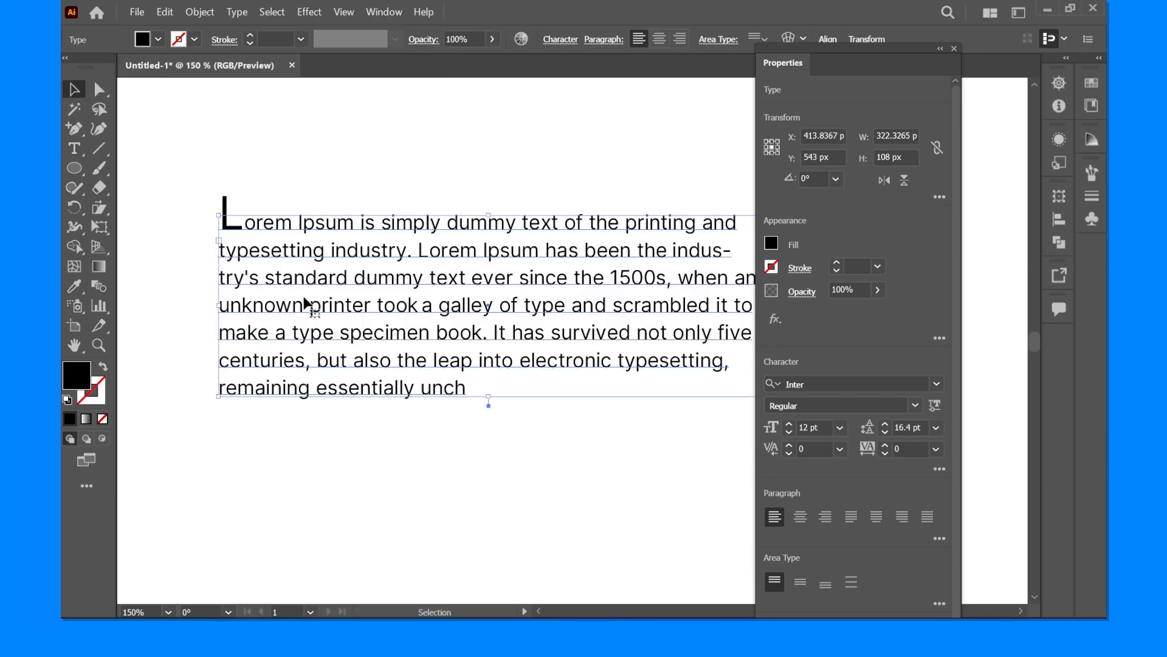
left_click(317, 176)
- Select the capital I of "Ipsum" in the paragraph's first line and open the Glyphs panel
left_click(356, 277)
scroll(281, 196, "up", 3)
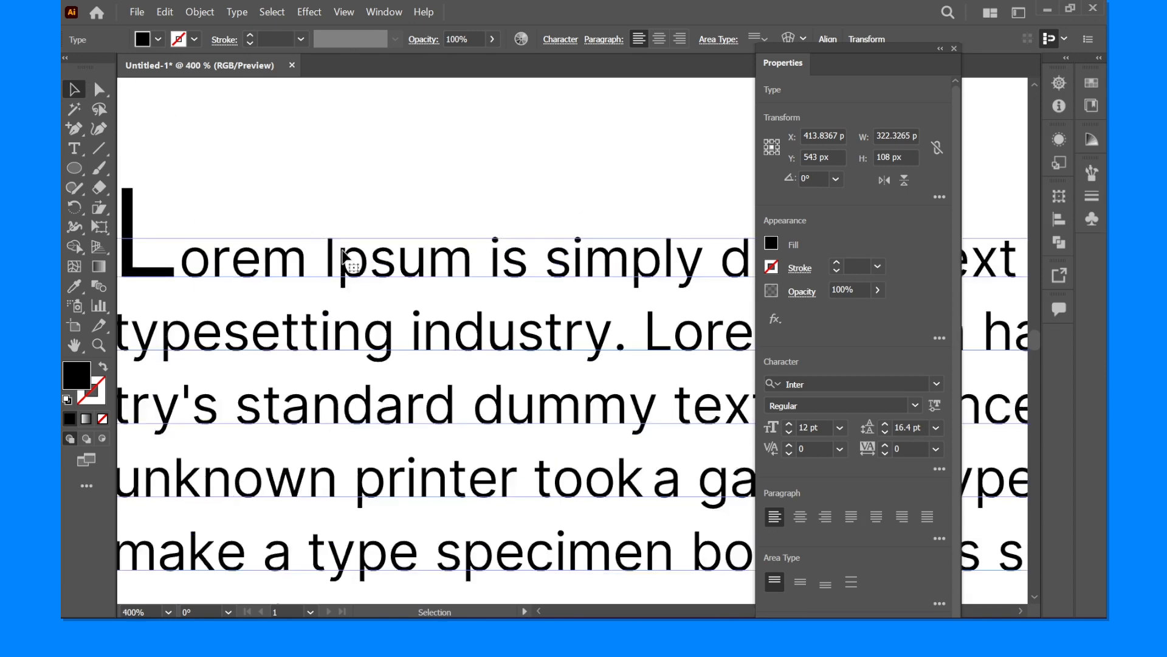
double_click(338, 260)
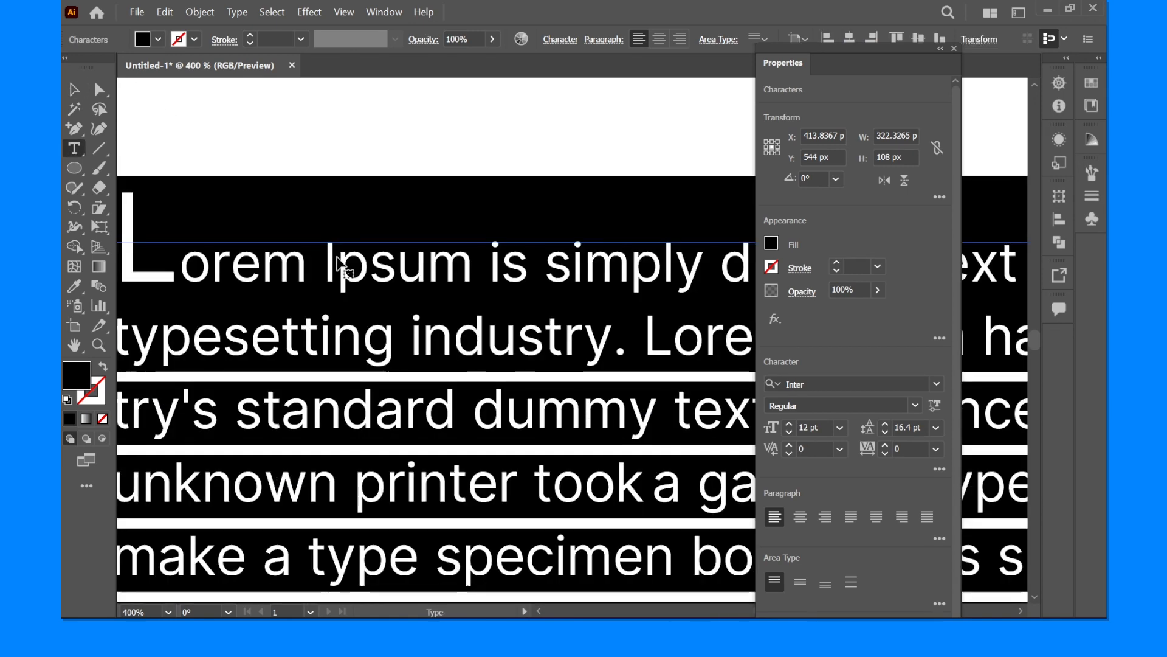
key("ctrl+a")
left_click(331, 254)
left_click_drag(341, 248, 342, 246)
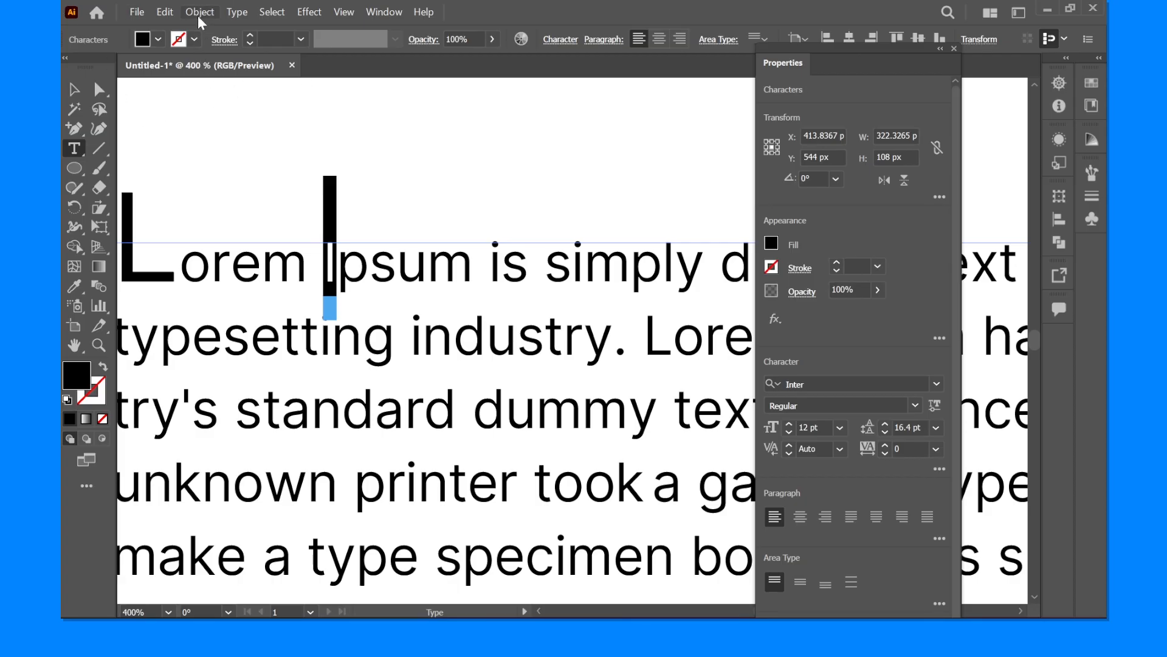
left_click(239, 11)
left_click(292, 114)
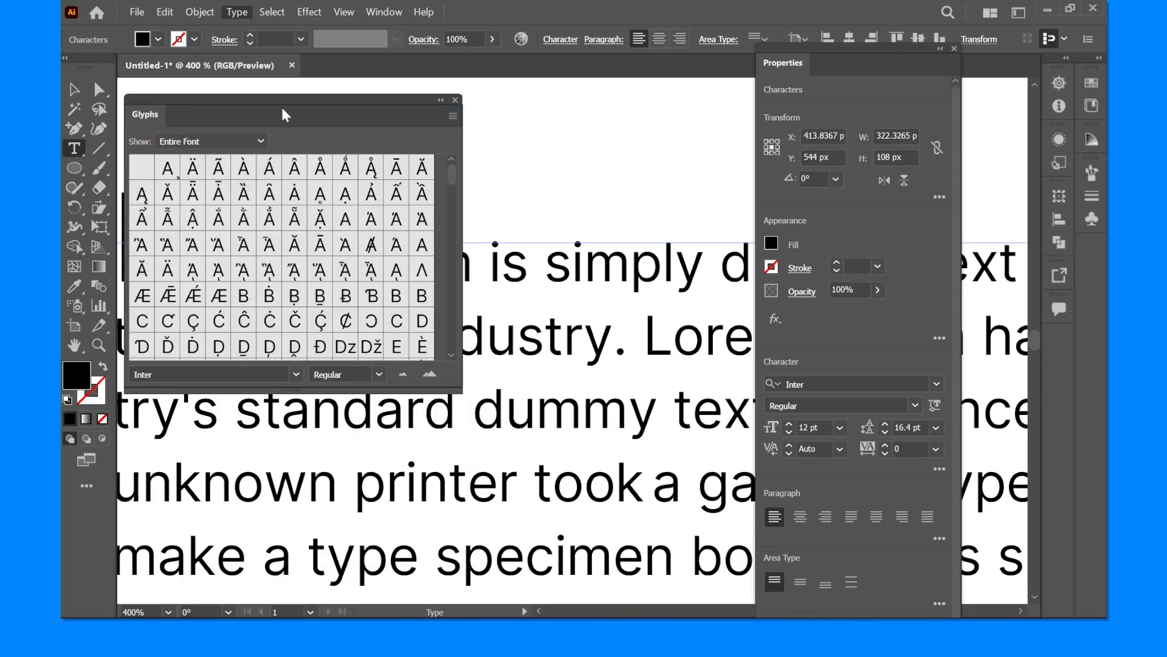
- Browse the Inter font's glyphs for alternate letterforms and move the Glyphs panel off the start of the paragraph
scroll(248, 304, "down", 3)
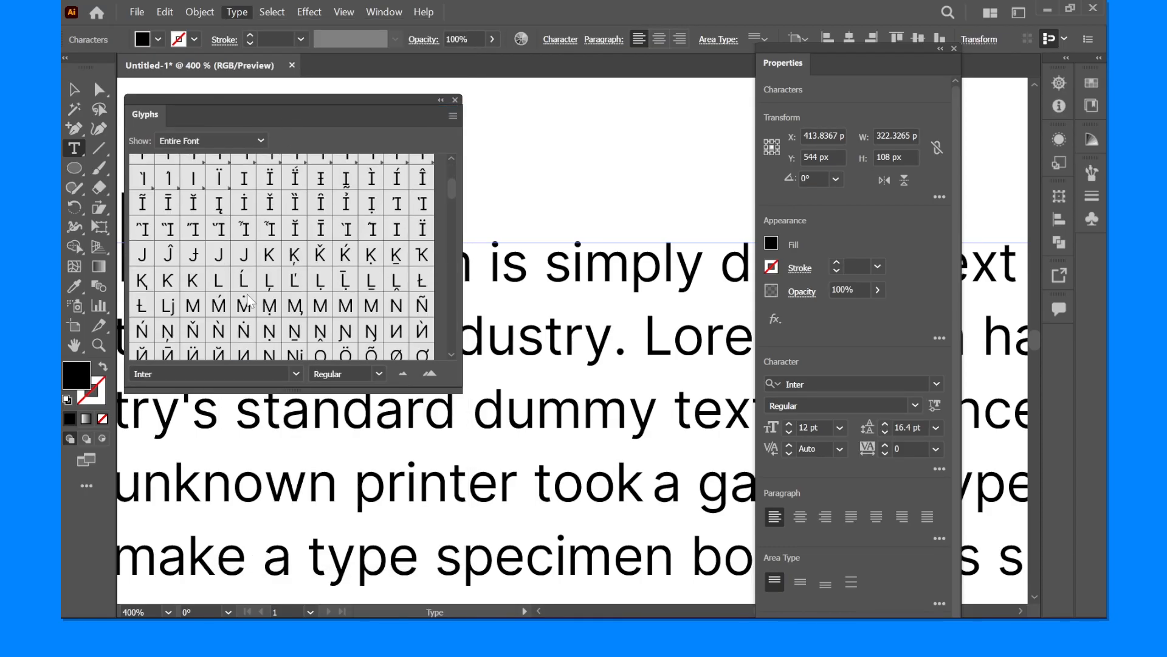
scroll(247, 261, "down", 4)
scroll(246, 222, "up", 1)
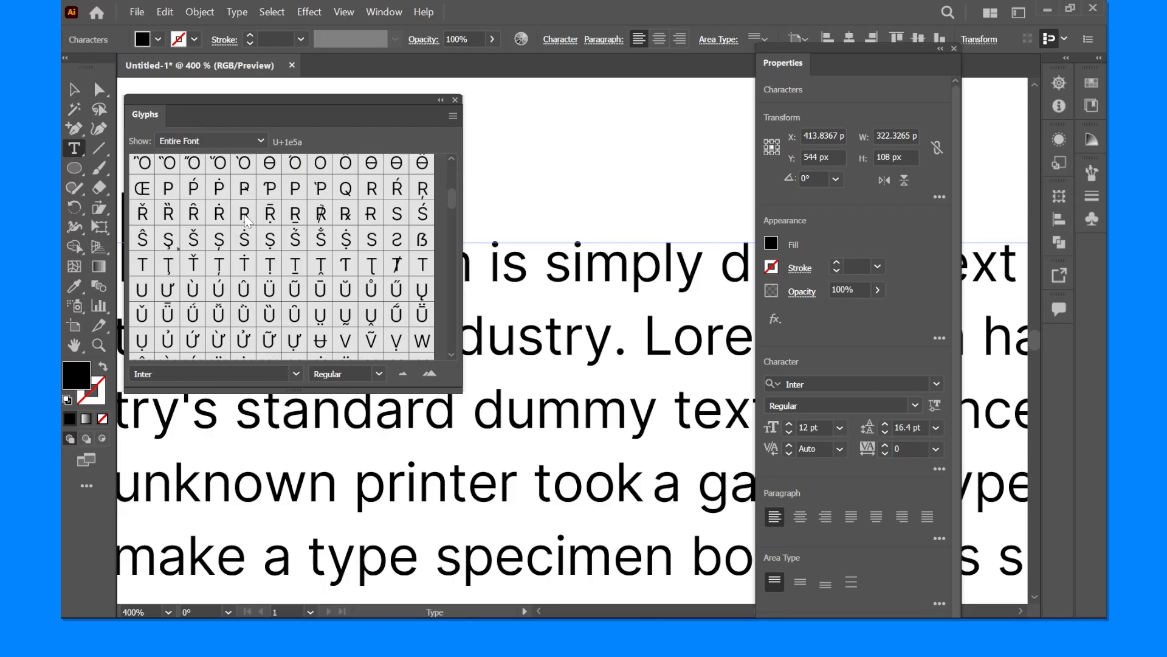
left_click_drag(258, 112, 600, 129)
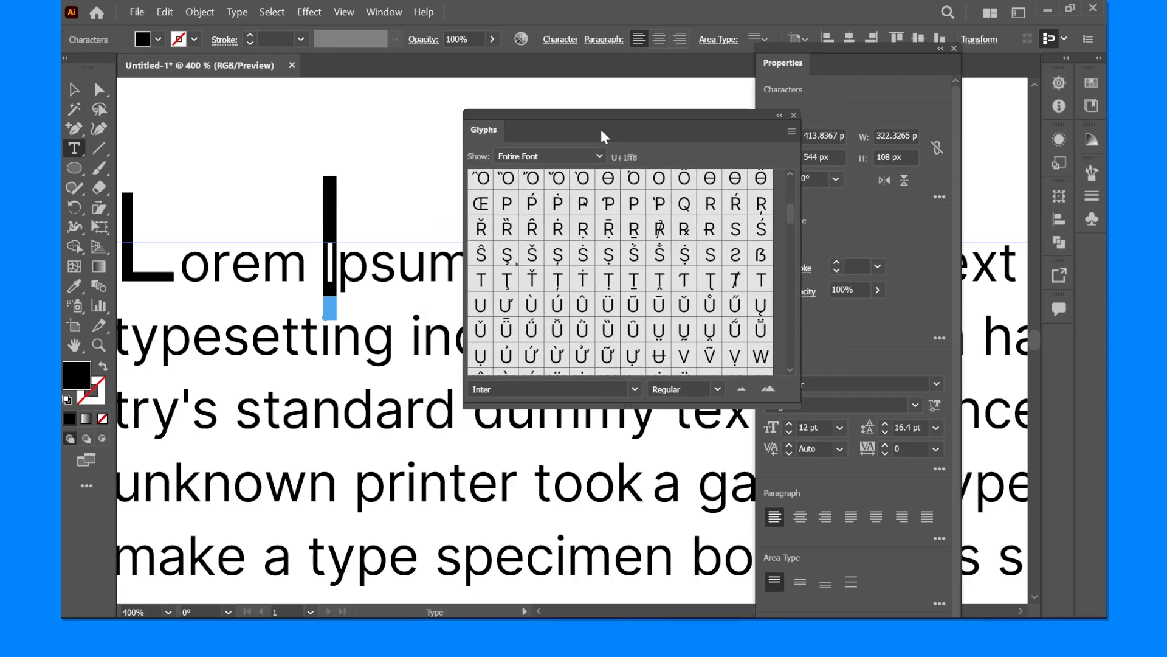
scroll(560, 228, "up", 4)
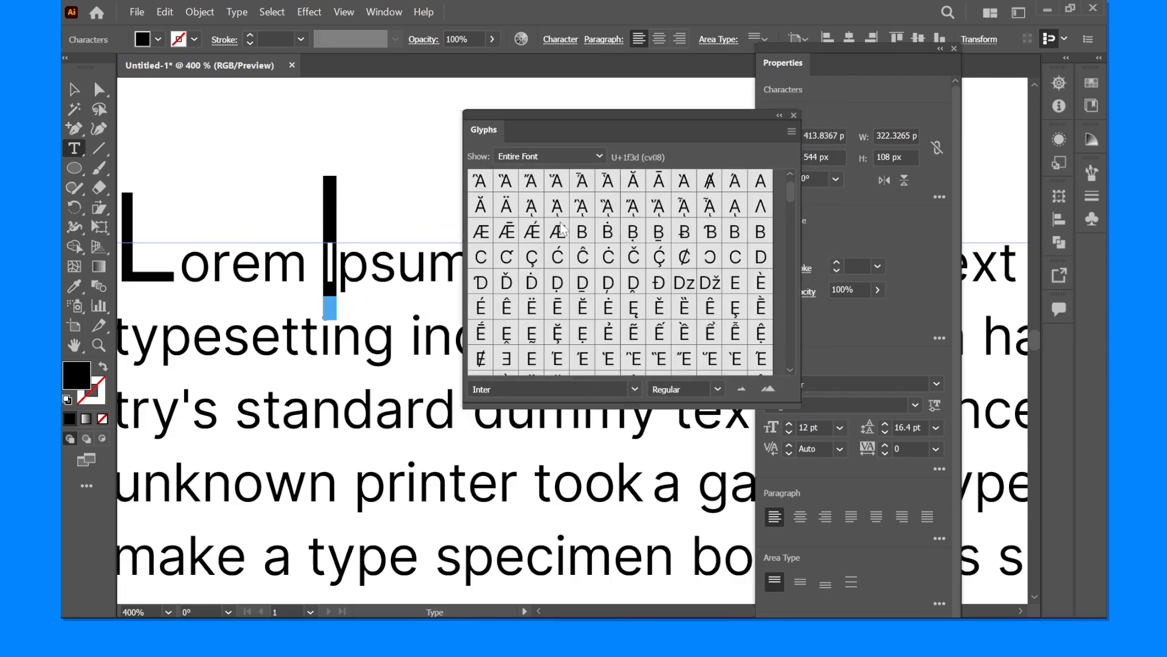
scroll(560, 228, "up", 3)
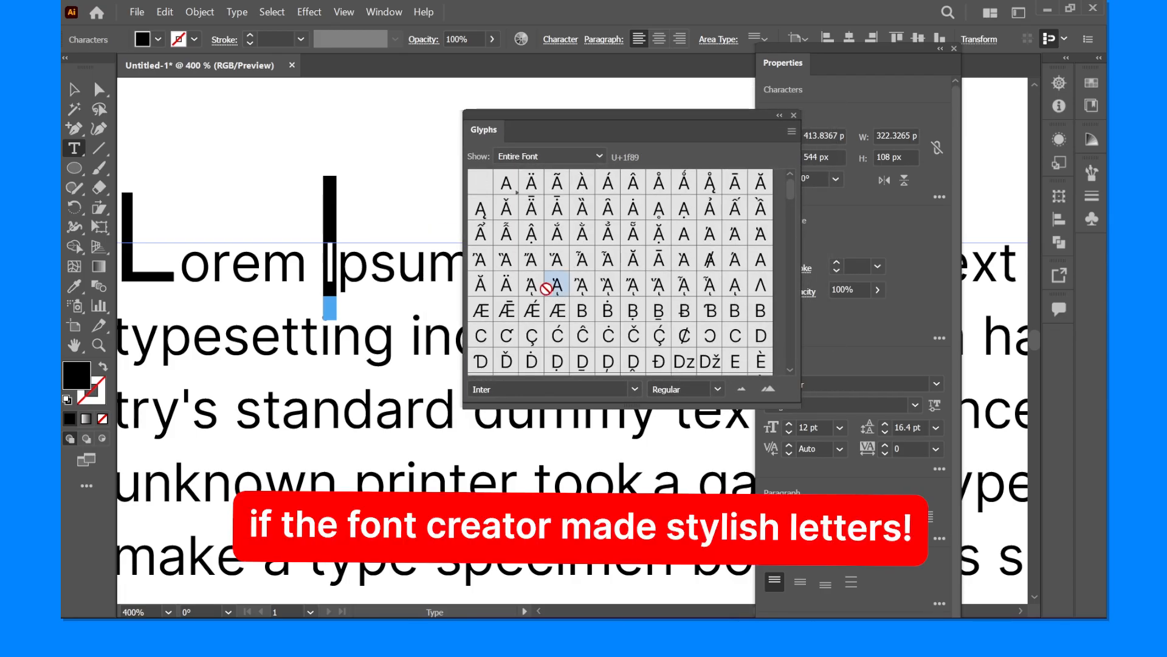
scroll(559, 276, "down", 6)
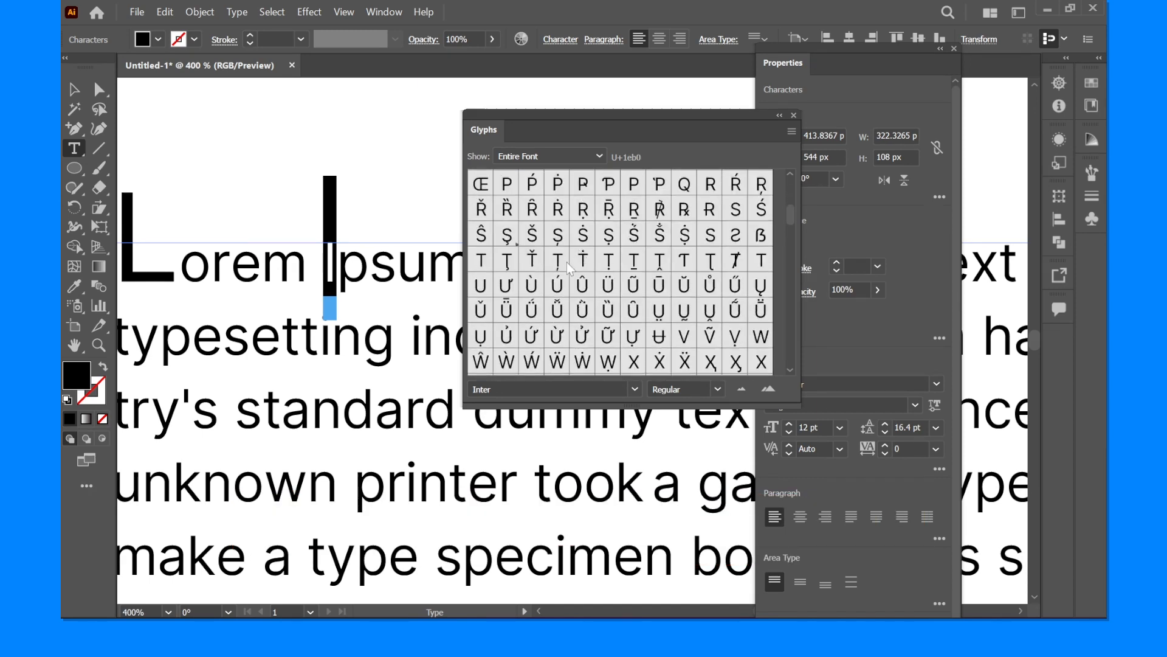
scroll(570, 268, "up", 3)
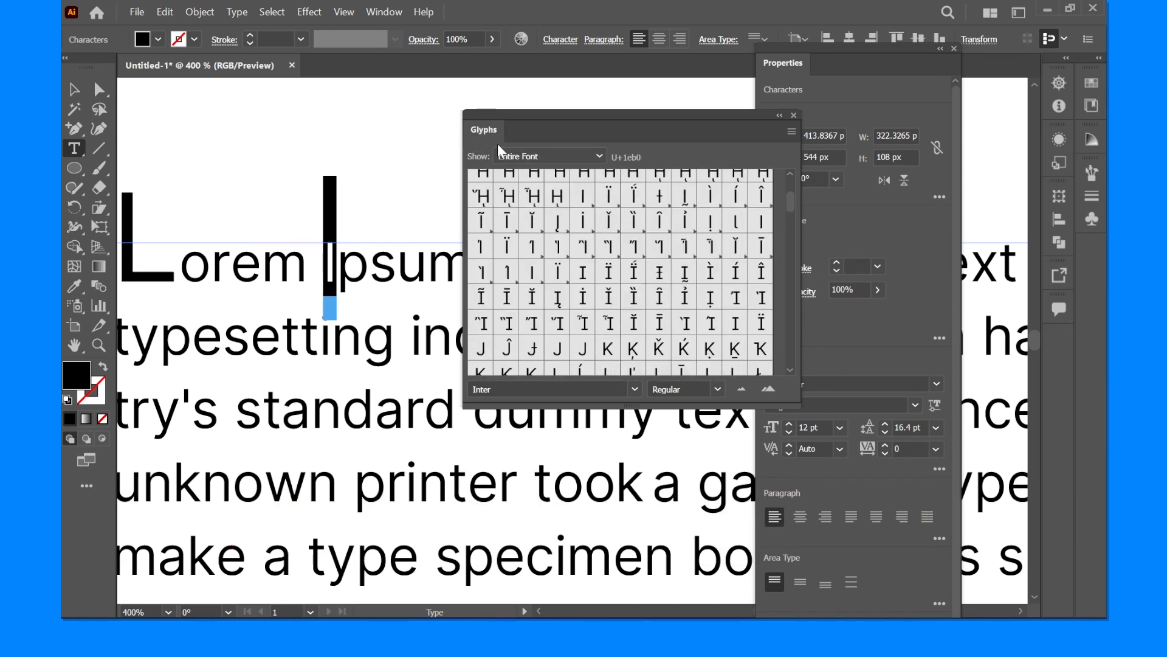
scroll(552, 252, "down", 4)
- Replace the letter o of "Lorem" in the first line with the glyph ỏ and leave text editing
left_click_drag(180, 266, 211, 266)
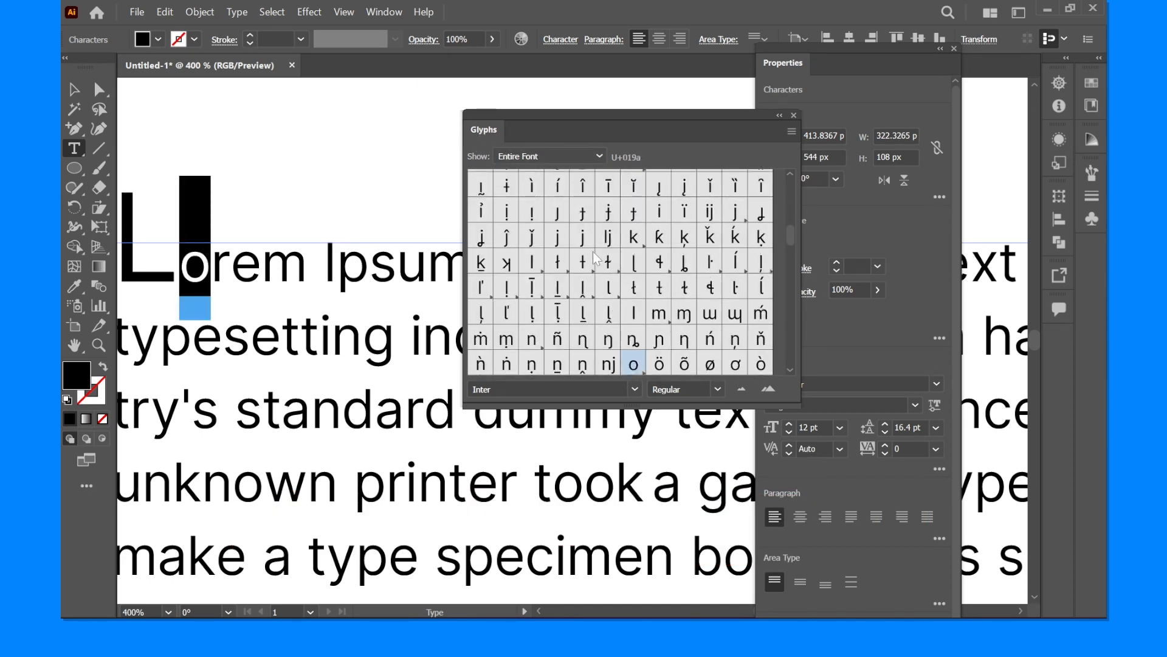
scroll(596, 260, "up", 2)
scroll(660, 304, "down", 6)
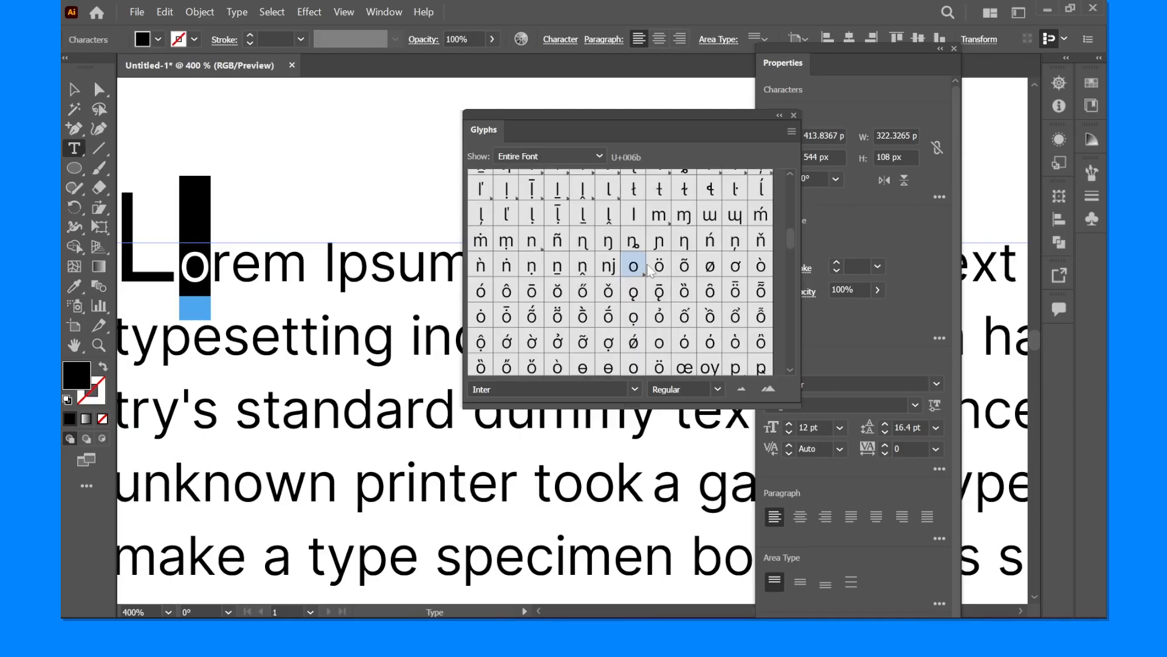
left_click(659, 316)
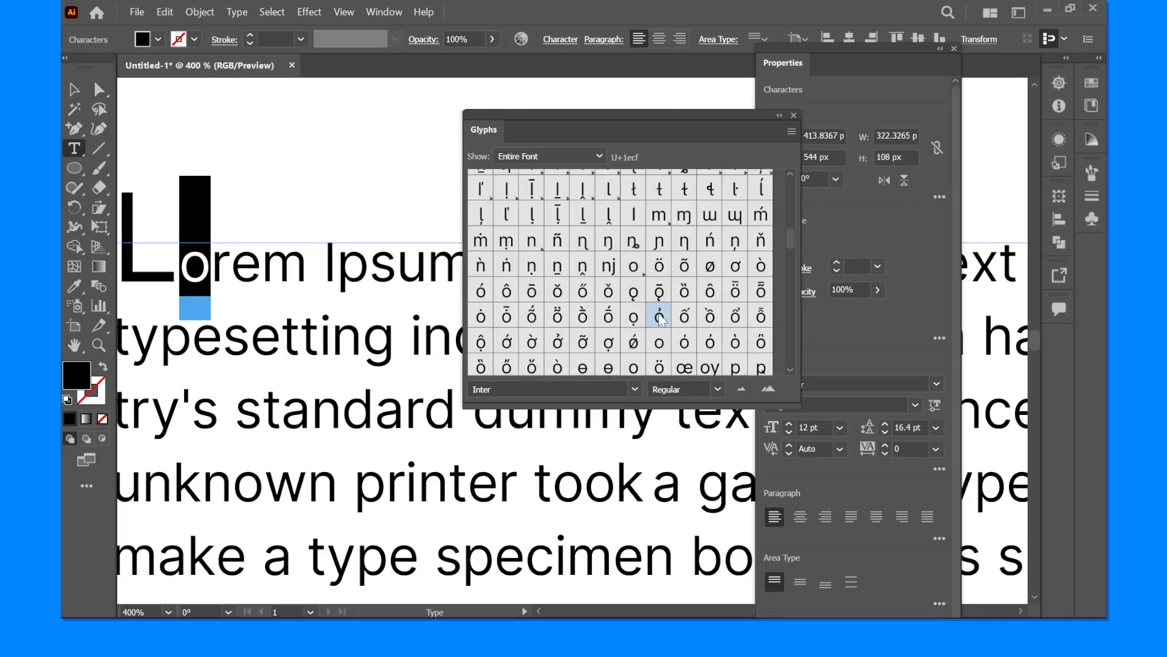
double_click(659, 317)
left_click(74, 89)
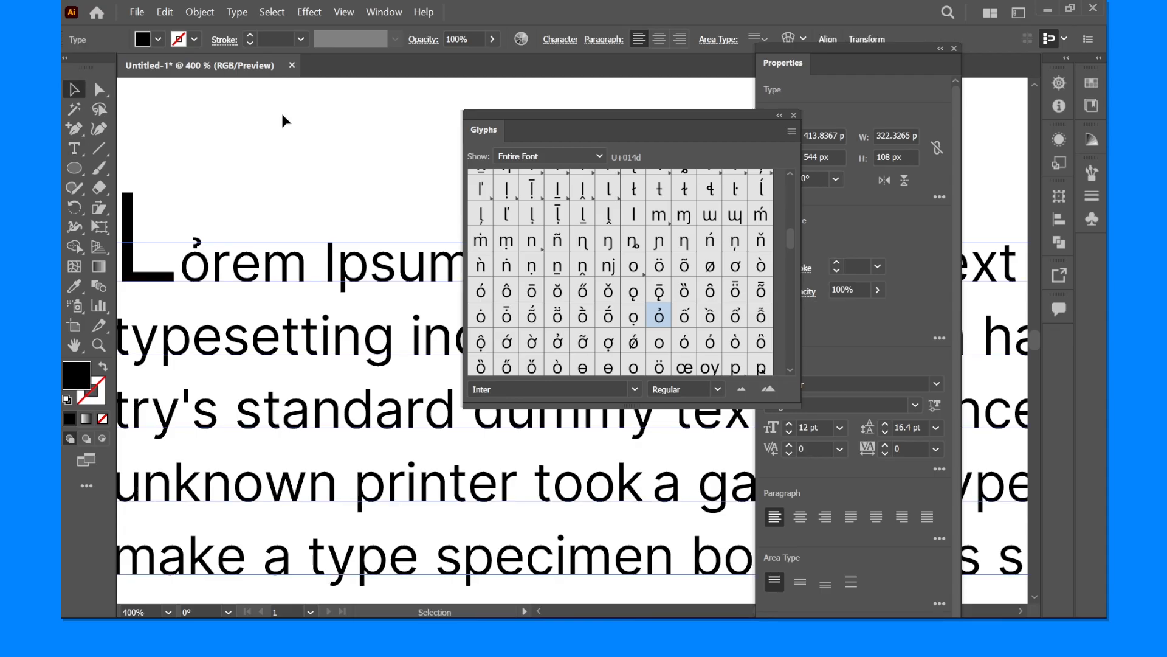
left_click(286, 122)
- Lower the baseline of the paragraph's last two lines, from "a galley" to "unch", well below the first two lines and deselect the text
scroll(292, 125, "down", 2)
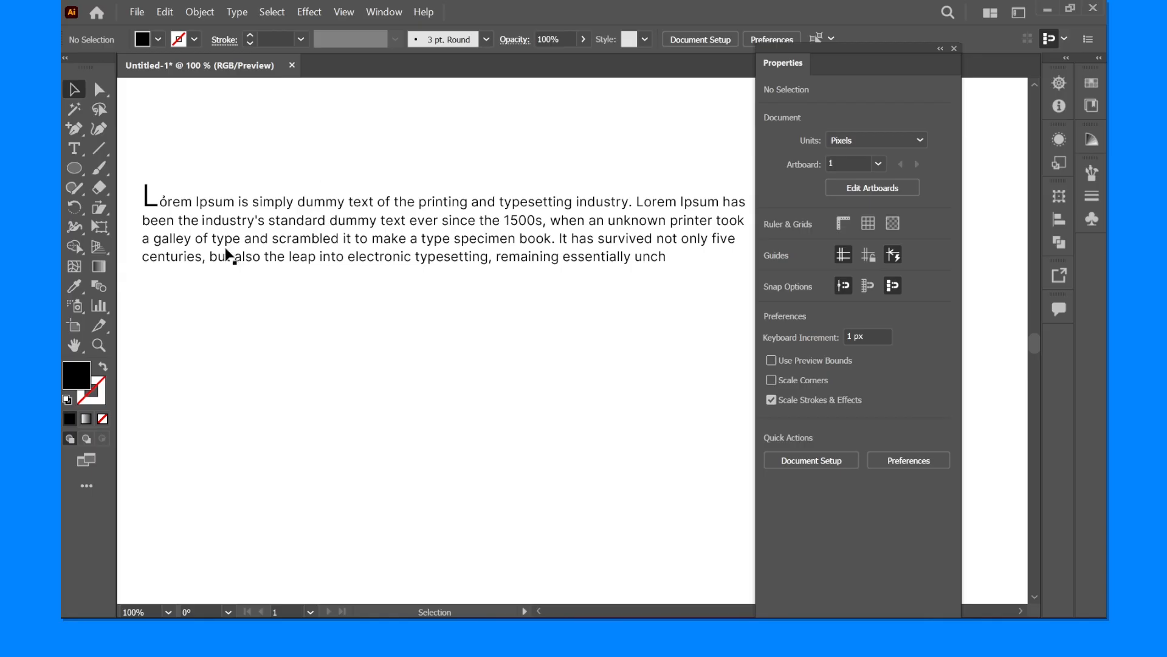
scroll(226, 251, "down", 1)
double_click(173, 240)
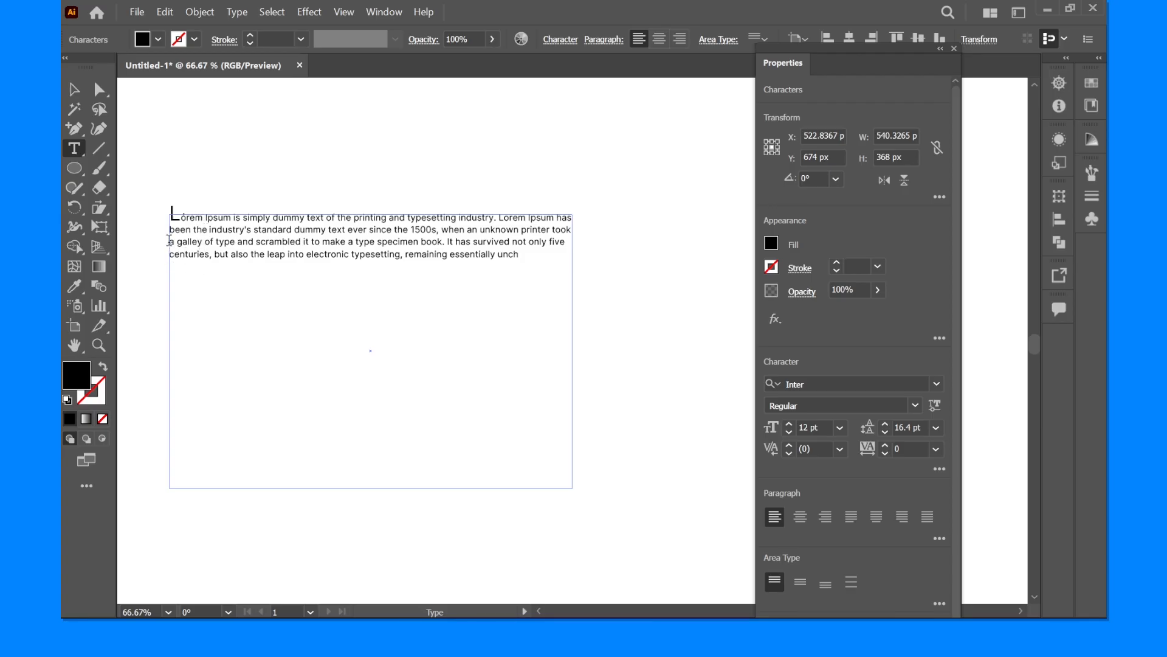
left_click_drag(172, 241, 573, 255)
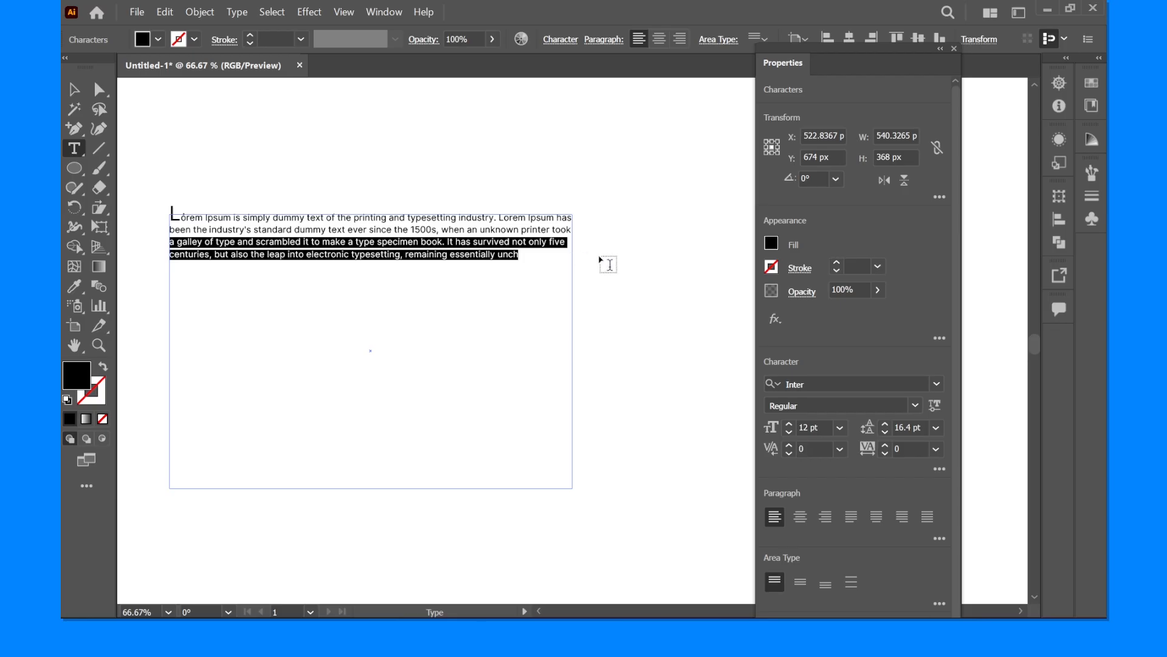
key("ctrl")
key("ctrl+alt+shift+Down")
key("ctrl+alt+shift+Down")
key("ctrl+alt+shift+Down")
key("ctrl+alt+shift+Down")
key("ctrl+alt+shift+Down")
key("ctrl+alt+shift+Down")
key("ctrl+alt+shift+Down")
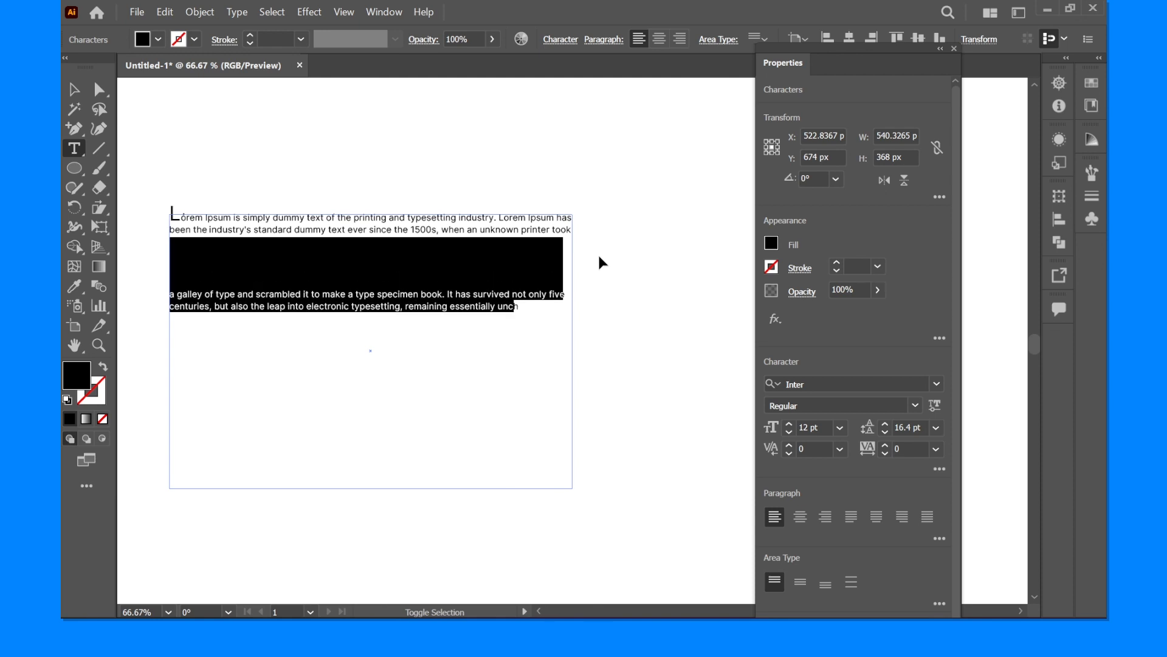
key("ctrl+alt+shift+Down")
key("ctrl+alt+shift+Down")
key("ctrl+alt+shift+Down")
key("ctrl+alt+shift+Down")
key("ctrl+alt+shift+Down")
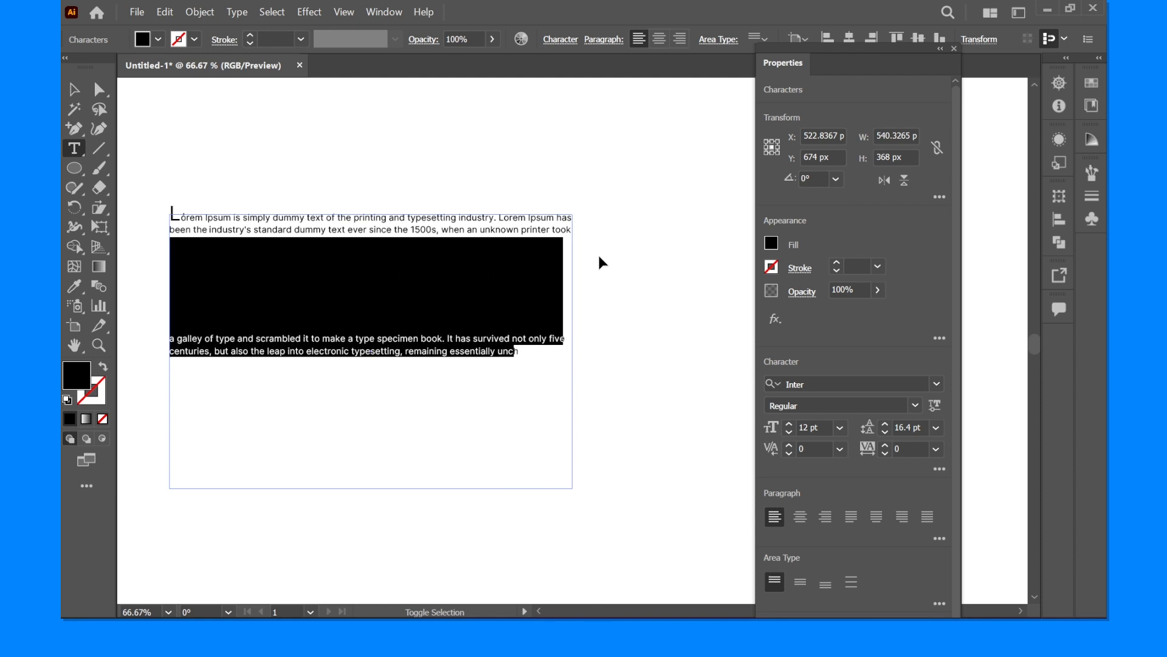
key("ctrl+alt+shift+Down")
key("ctrl+alt+shift+Up")
key("ctrl+alt+shift+Up")
key("ctrl+alt+shift+Down")
left_click(68, 92)
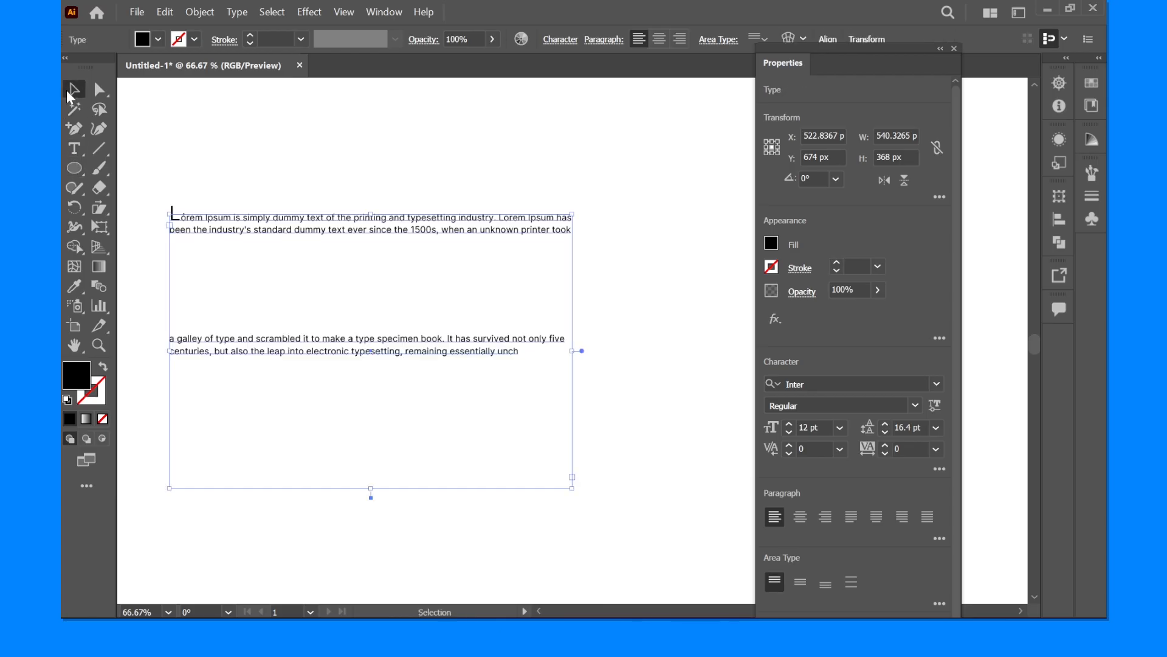
left_click(377, 187)
- Narrow the paragraph's text box to about 248 px wide
left_click(401, 234)
left_click_drag(572, 351, 427, 361)
left_click_drag(313, 374, 283, 375)
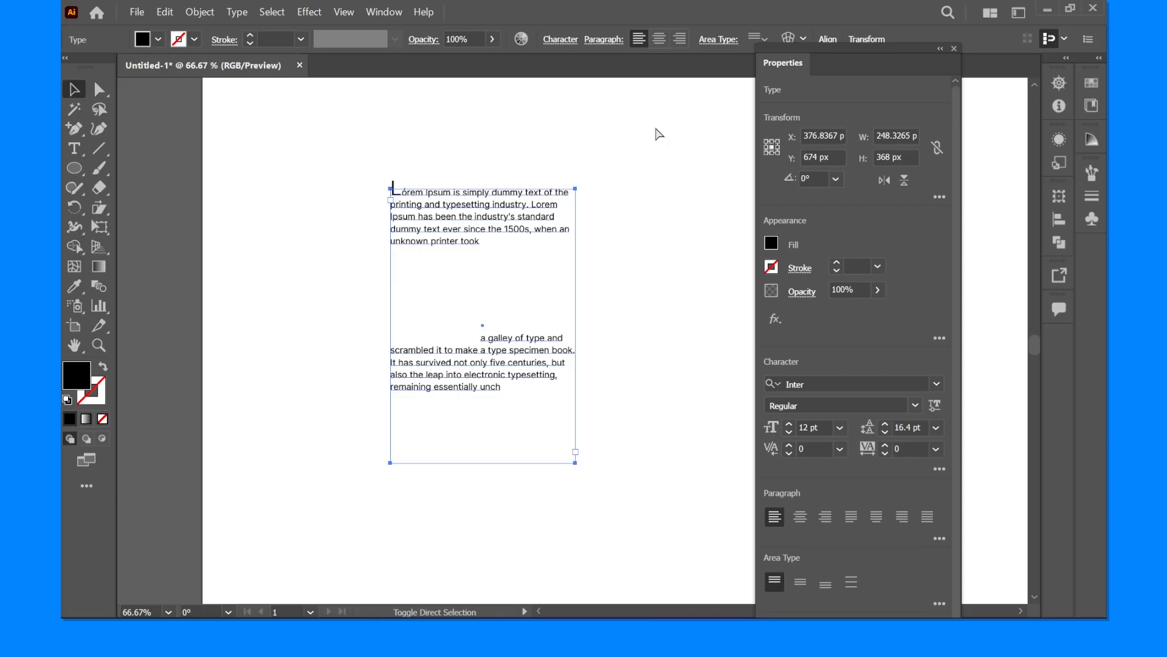
- Try right and centre alignment on the paragraph, return it to left alignment, and deselect it
key("ctrl+shift+r")
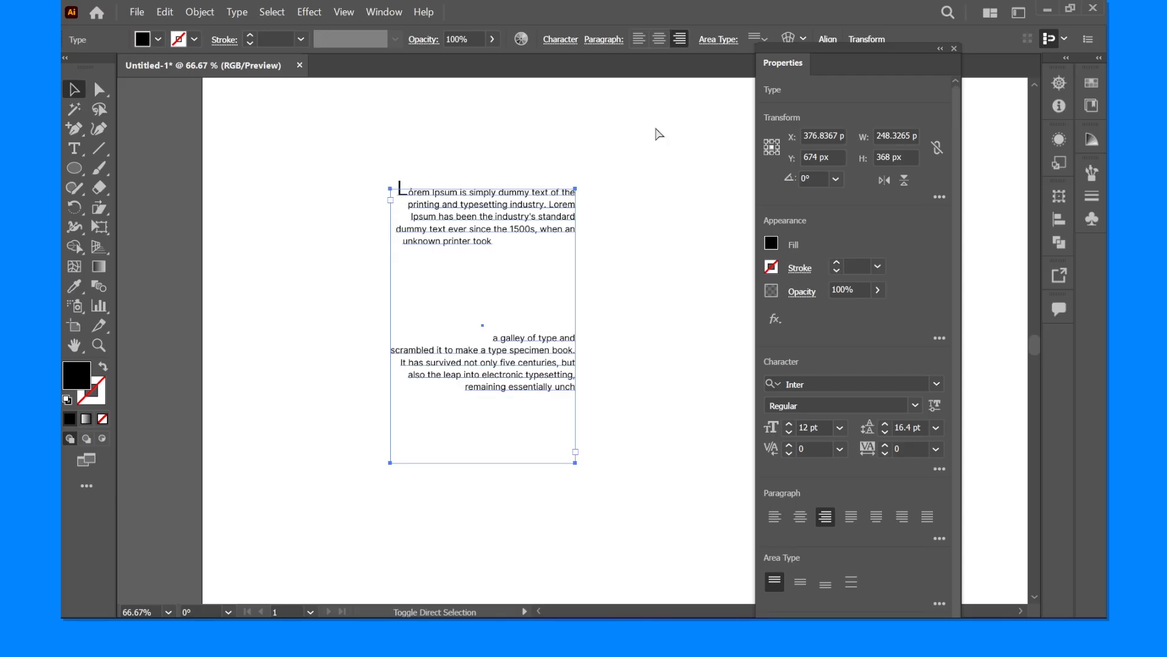
key("ctrl+shift+c")
key("ctrl+shift+l")
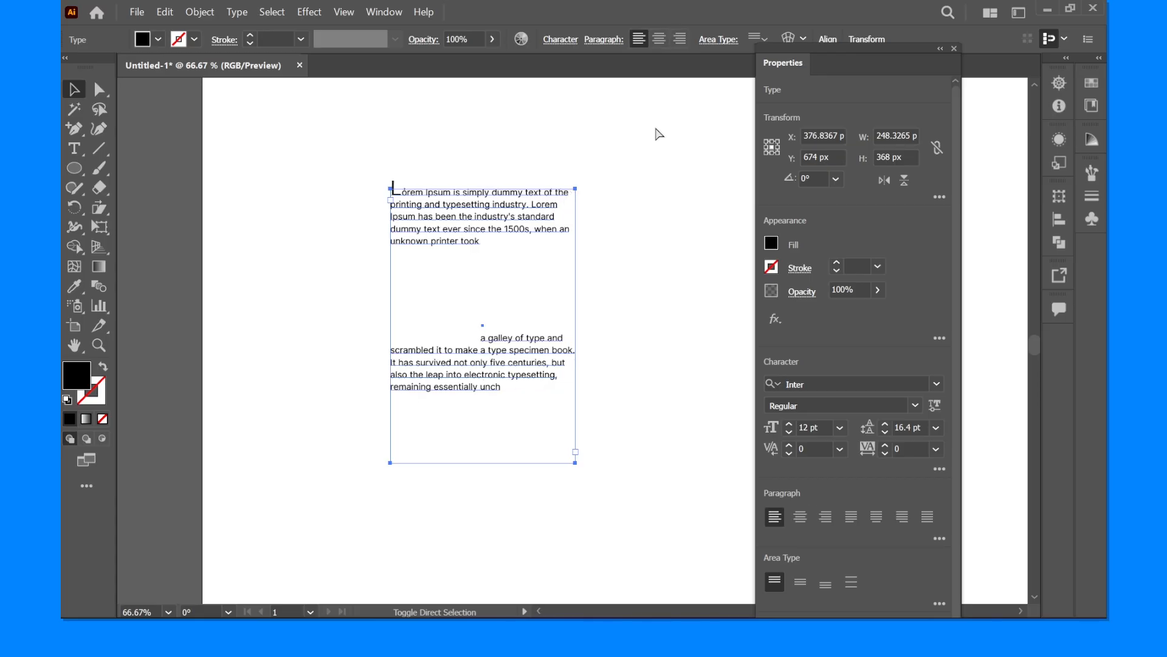
left_click(643, 190)
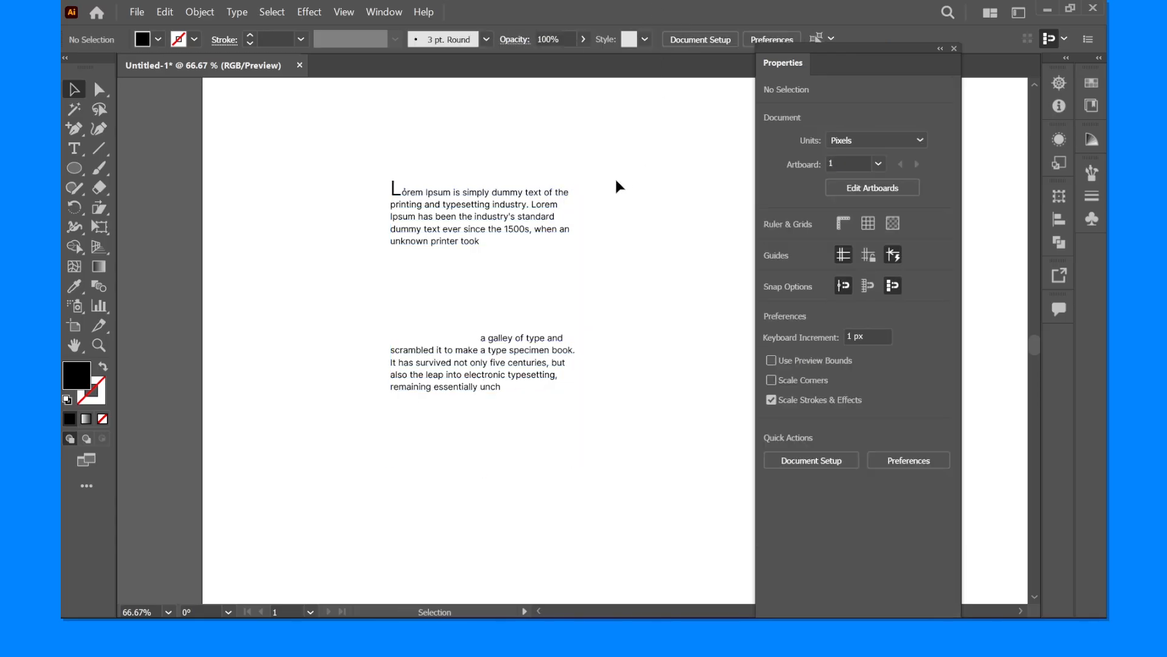
- Resize the paragraph's text box to about 224 px wide and 312 px high and deselect it
scroll(614, 222, "down", 1)
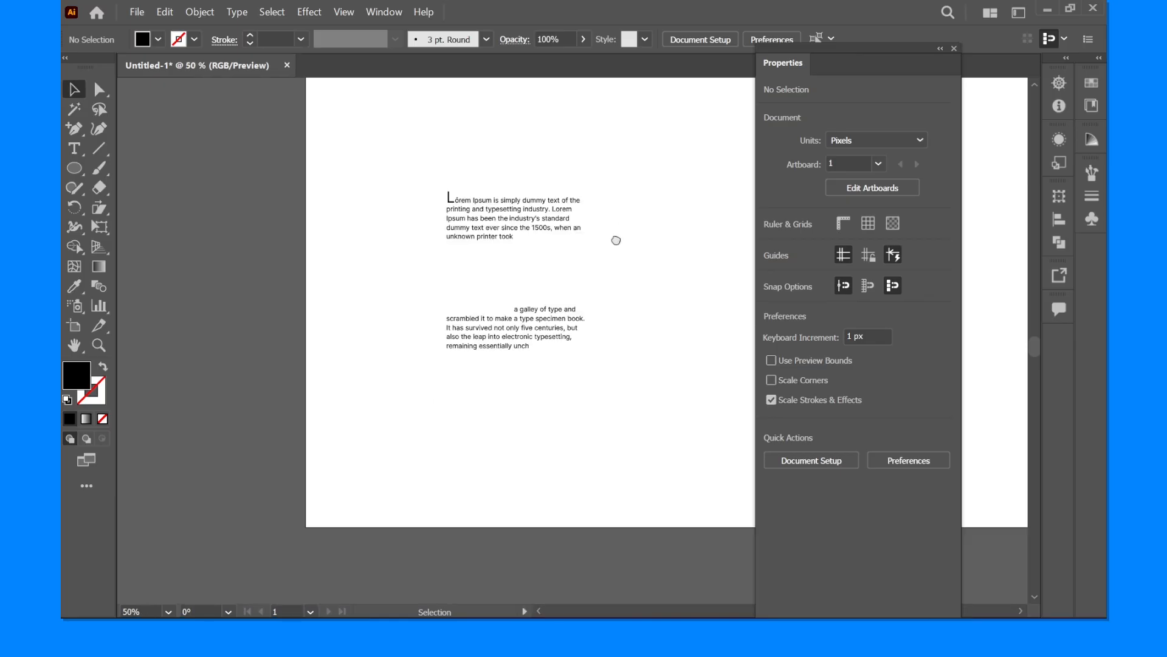
left_click_drag(615, 229, 565, 244)
scroll(565, 243, "up", 1)
left_click(466, 237)
left_click(627, 291)
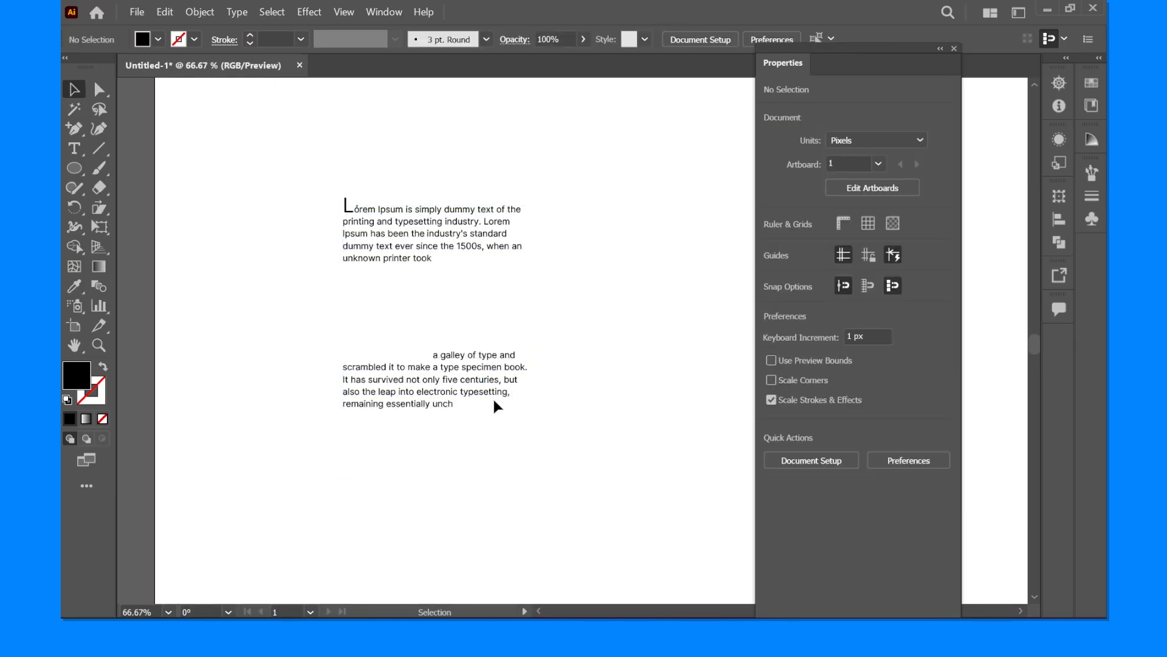
left_click_drag(578, 331, 529, 319)
left_click(172, 135)
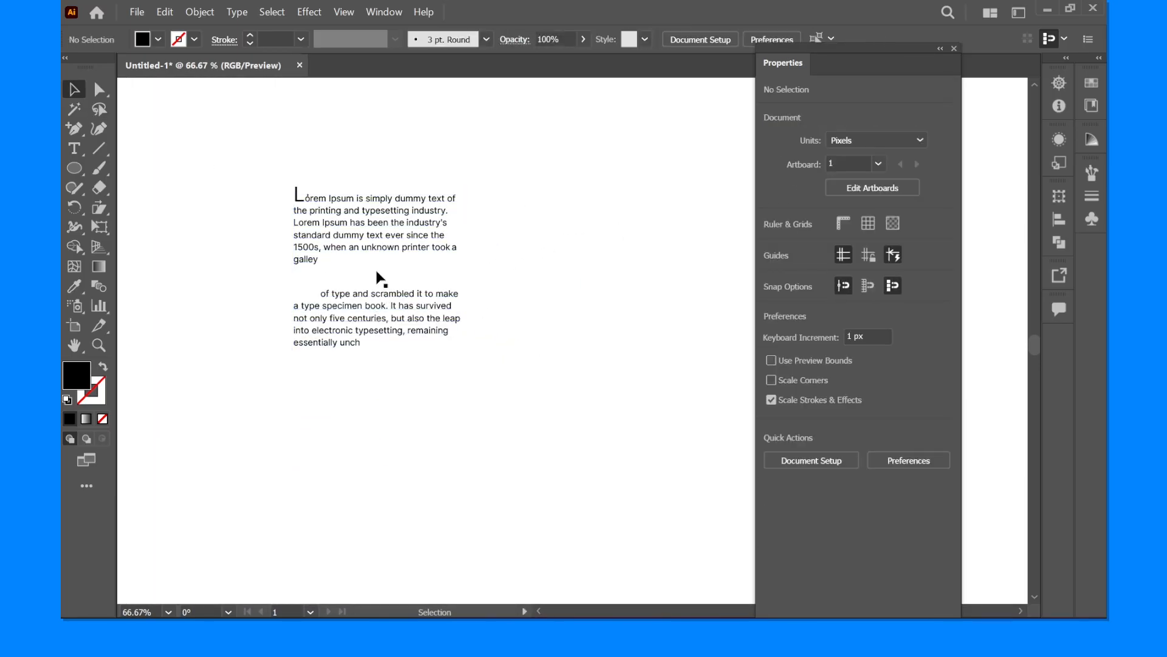
- Widen the paragraph's text box so the text reflows, settling on a width of about 307 px
left_click(383, 254)
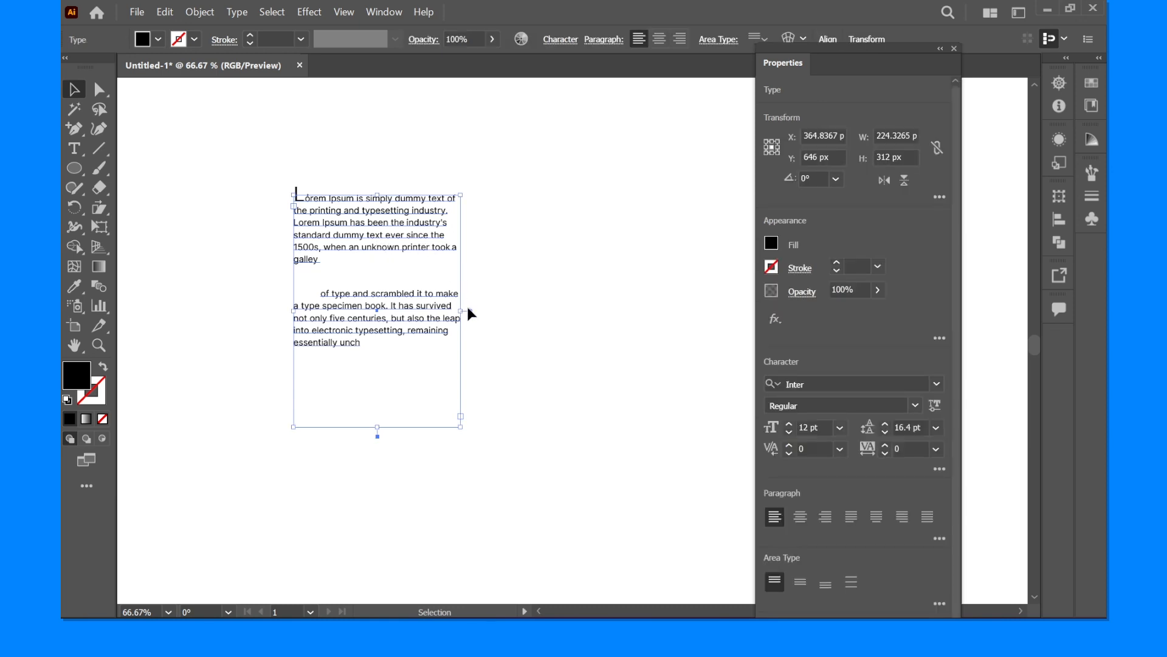
left_click_drag(462, 311, 572, 306)
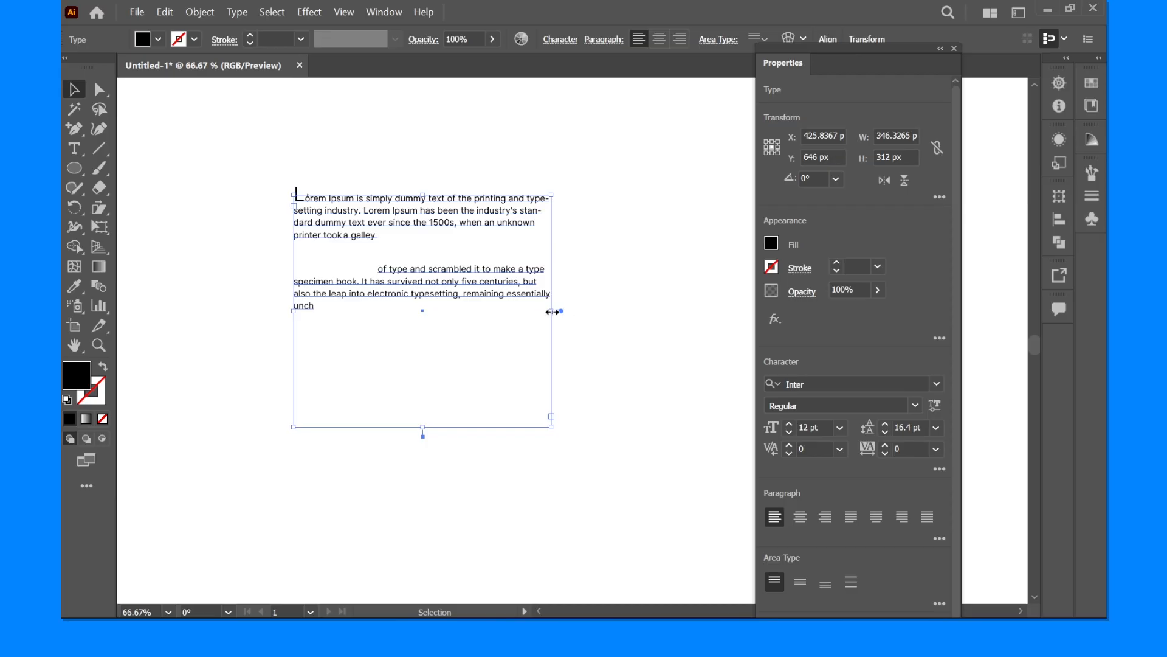
left_click_drag(552, 311, 523, 386)
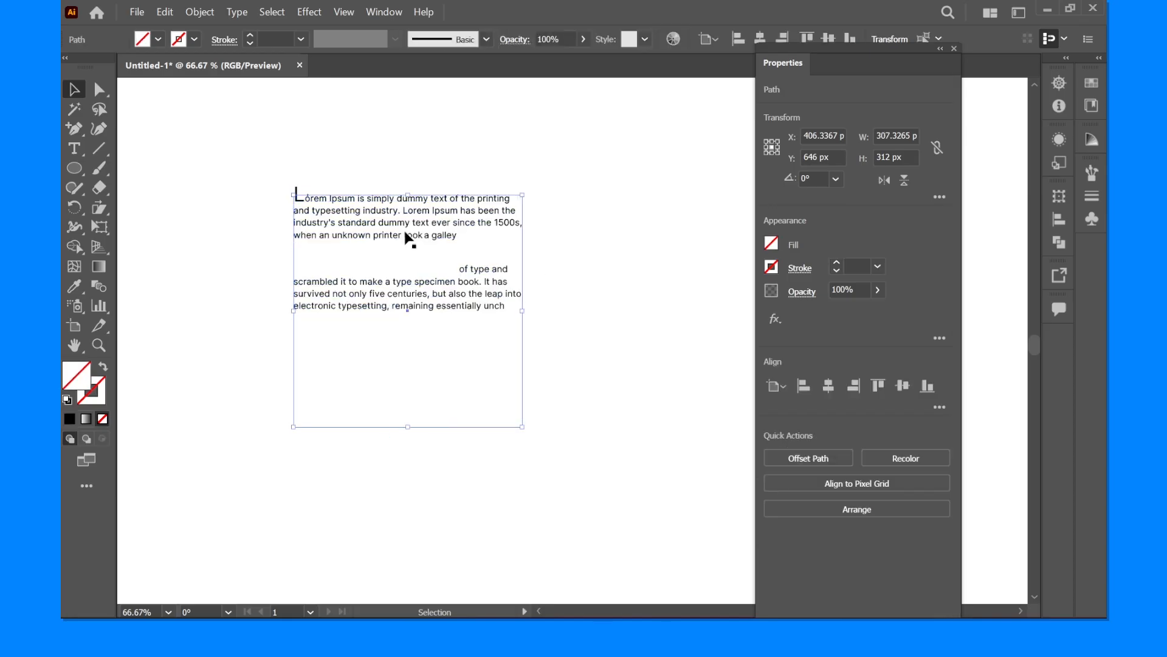